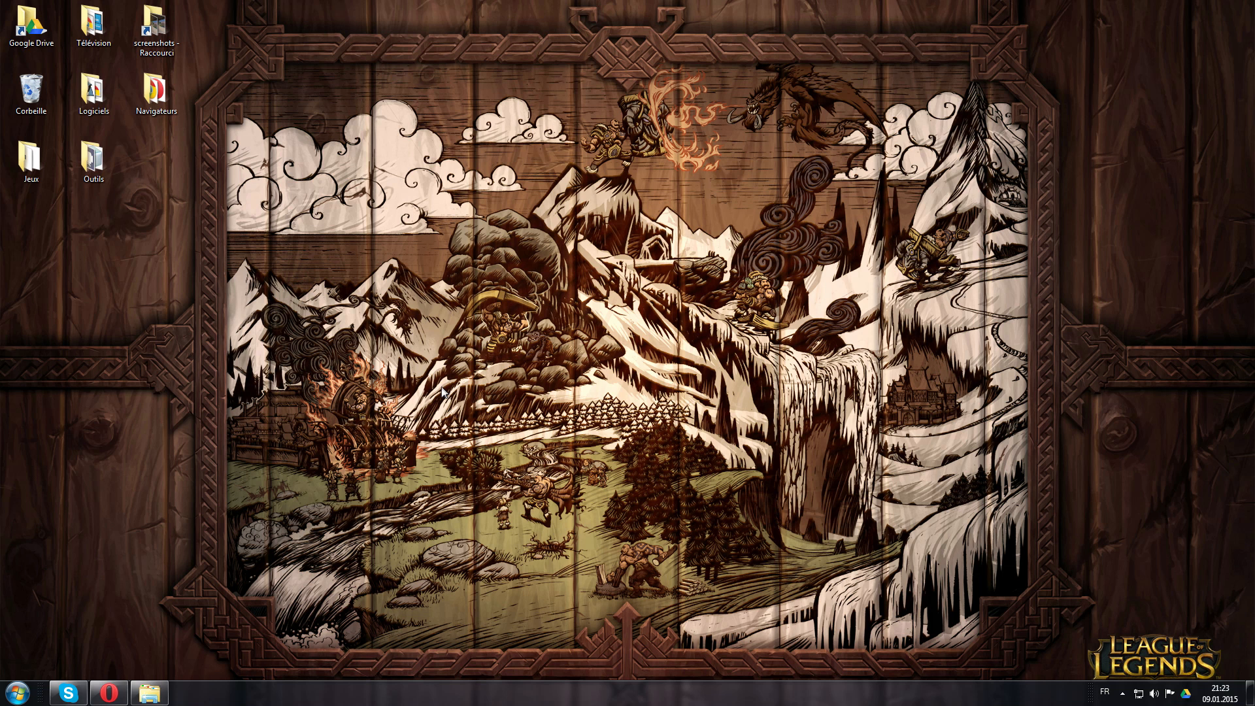
Restore Opera, glance at the No-IP DUC page, then view the Rival Rebels 1.7.10D update post
mouse_move(120, 690)
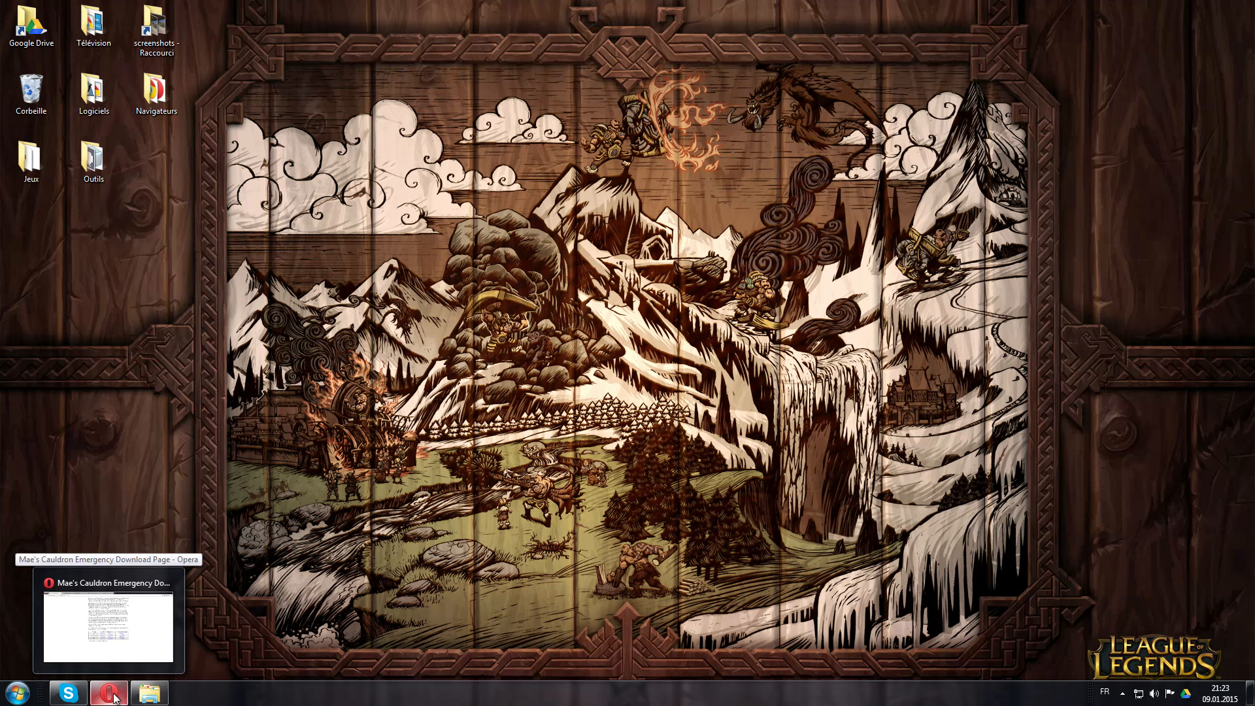
left_click(110, 695)
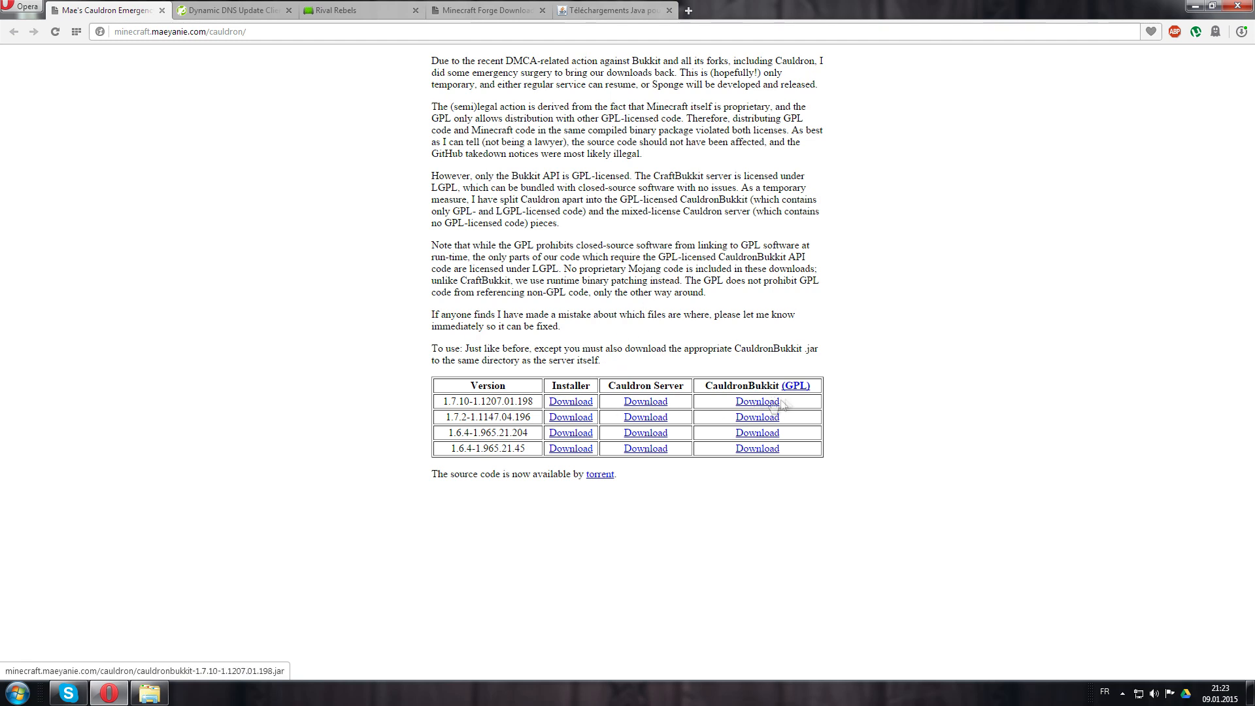
left_click(242, 13)
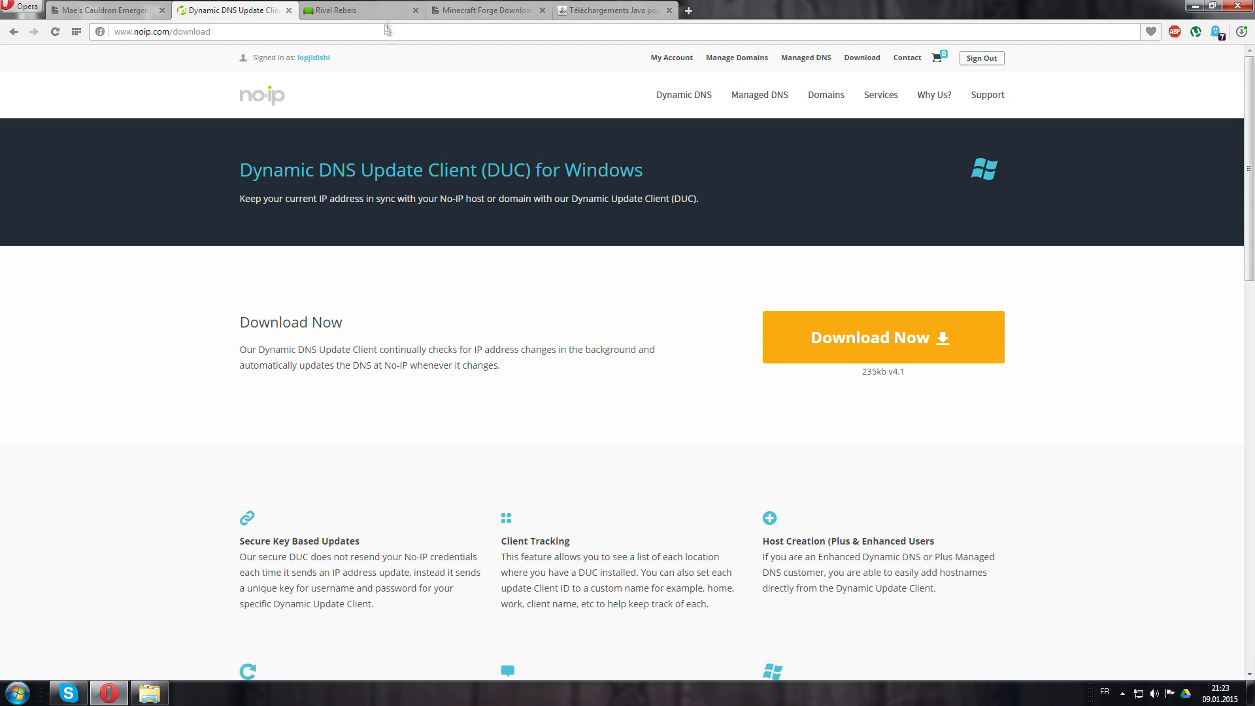
left_click(373, 12)
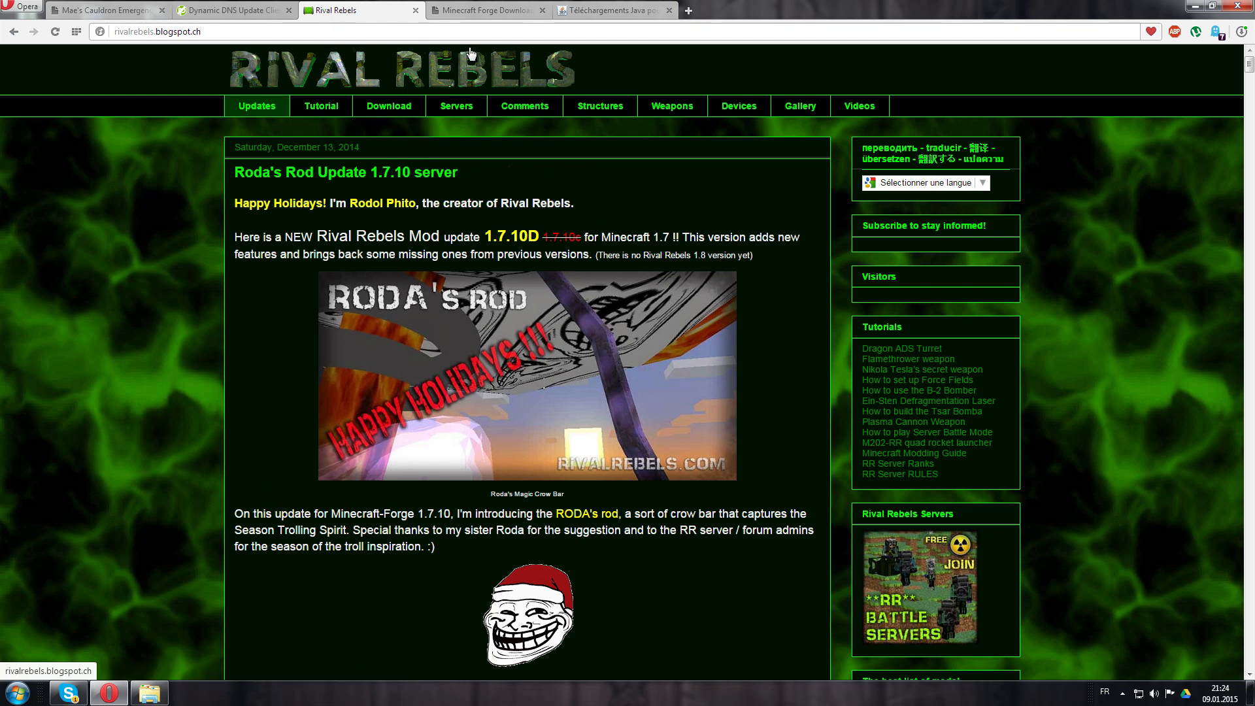
Review the Forge 1.7.10 downloads and Cauldron pages, ending on the Java 7 Update 71 download page
left_click(497, 17)
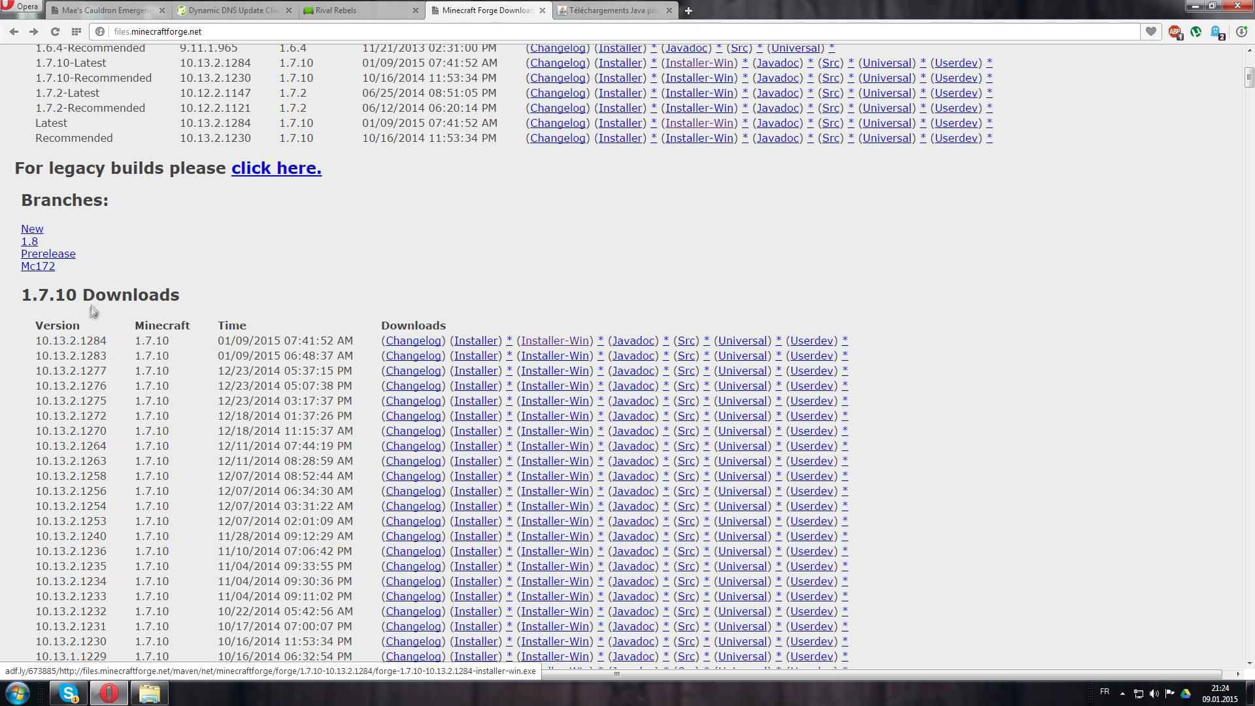
left_click(122, 10)
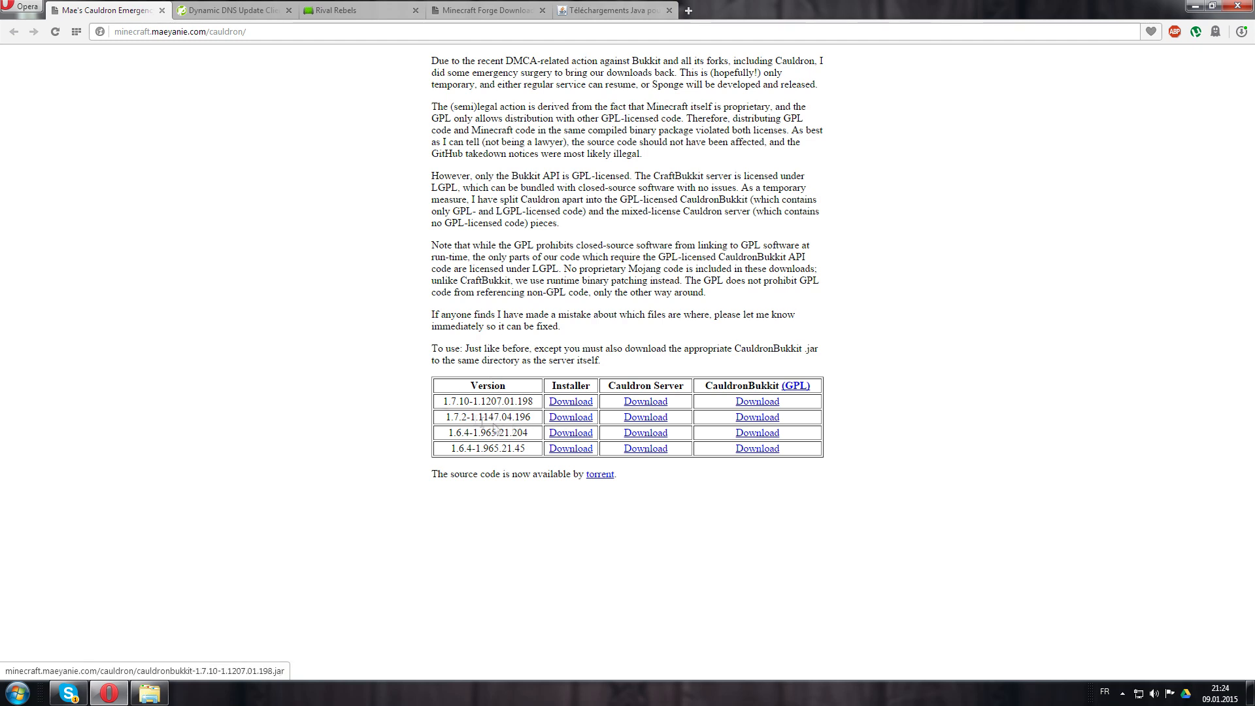
left_click(468, 14)
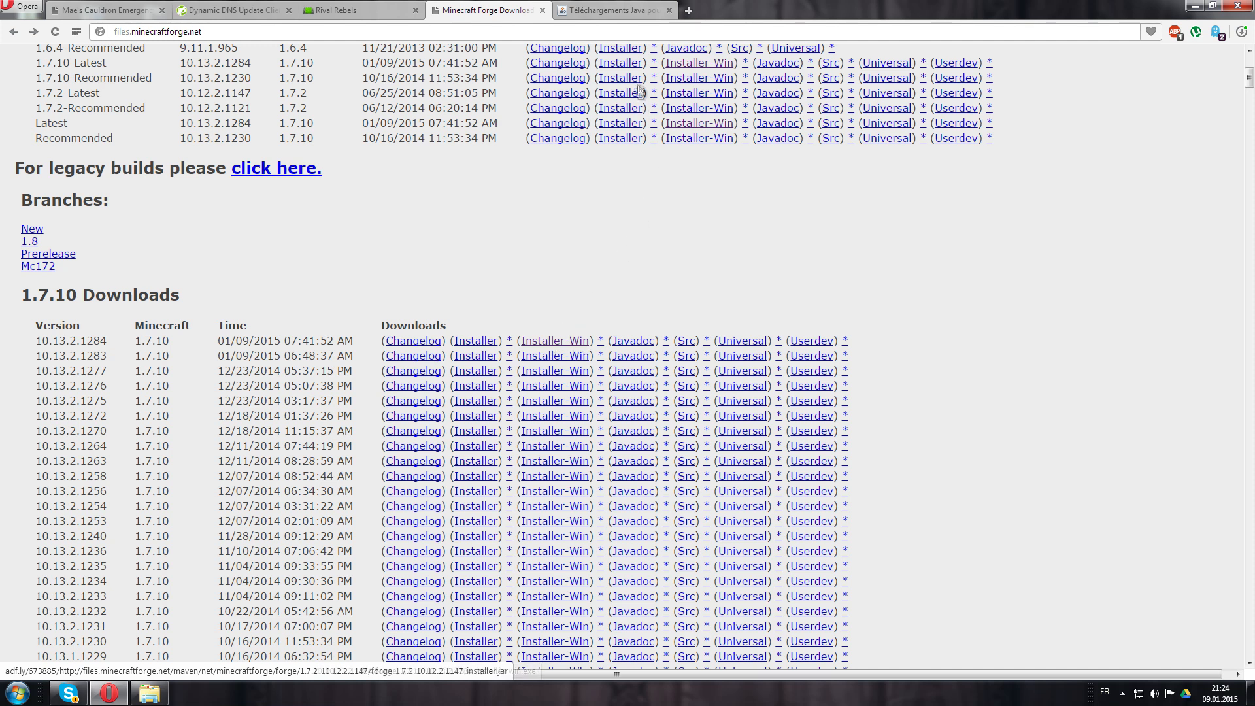
left_click(636, 14)
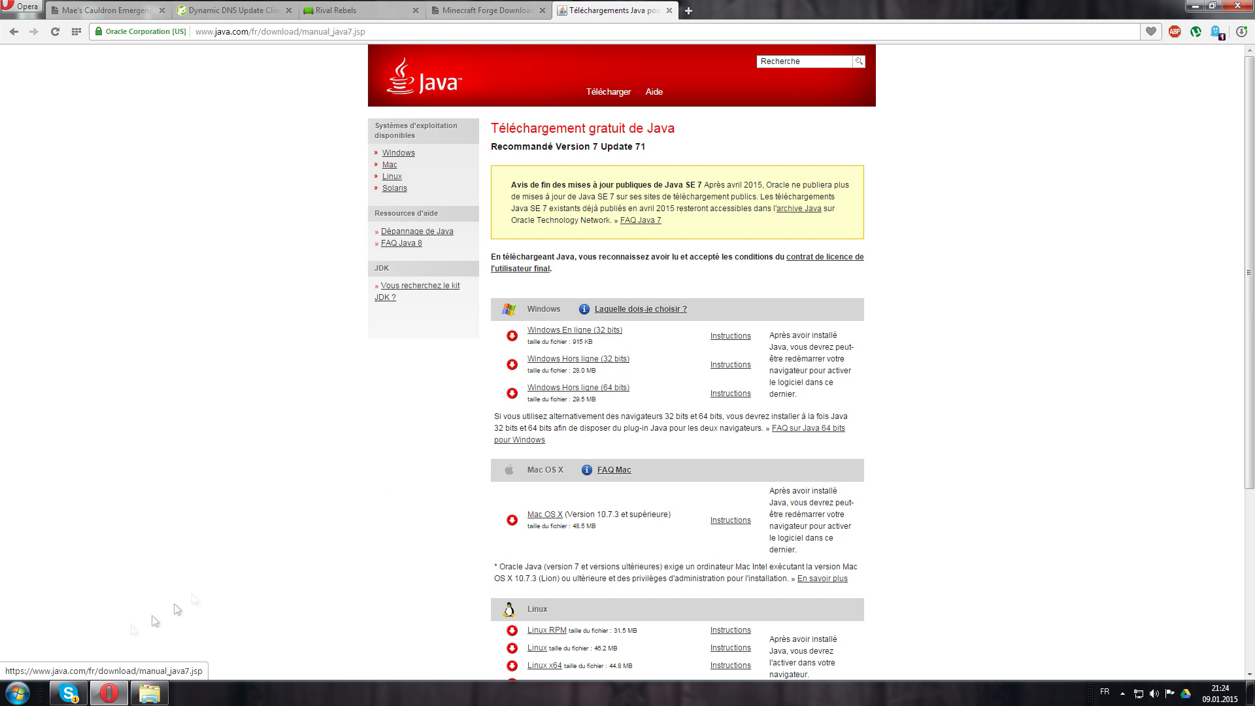
Browse to C:\Programmes\Java and select the jre7 folder
left_click(17, 693)
left_click(275, 422)
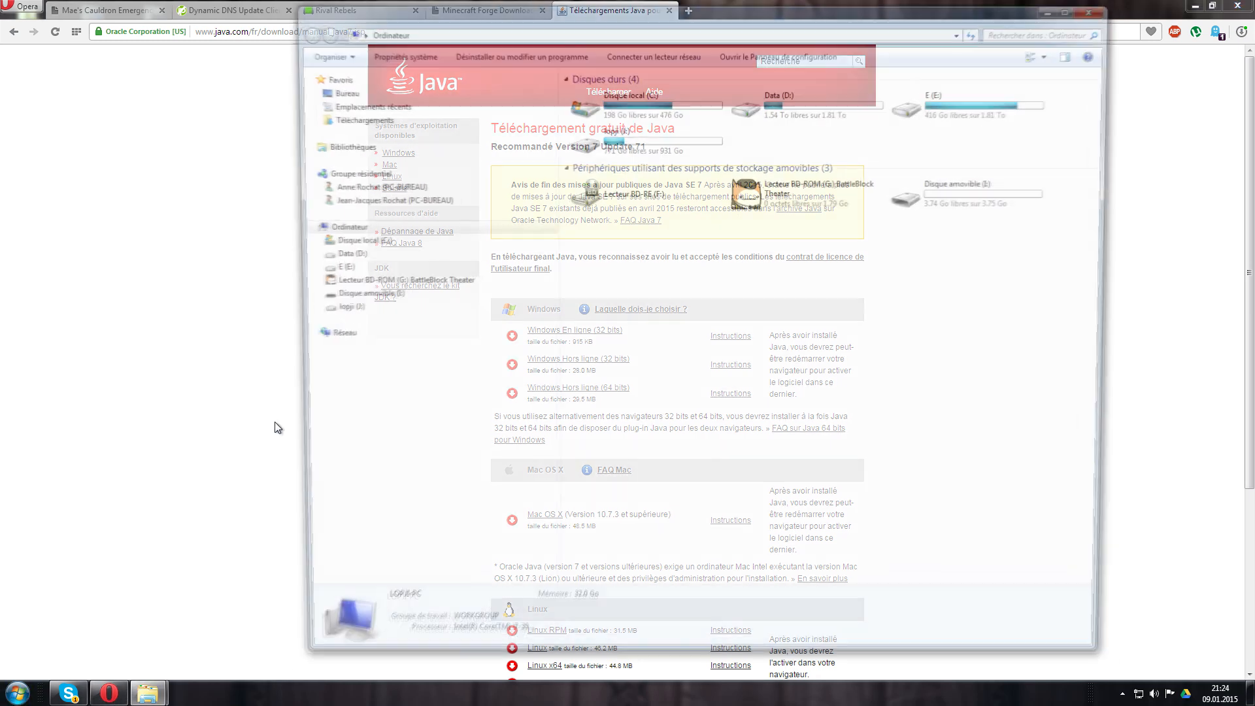
double_click(677, 101)
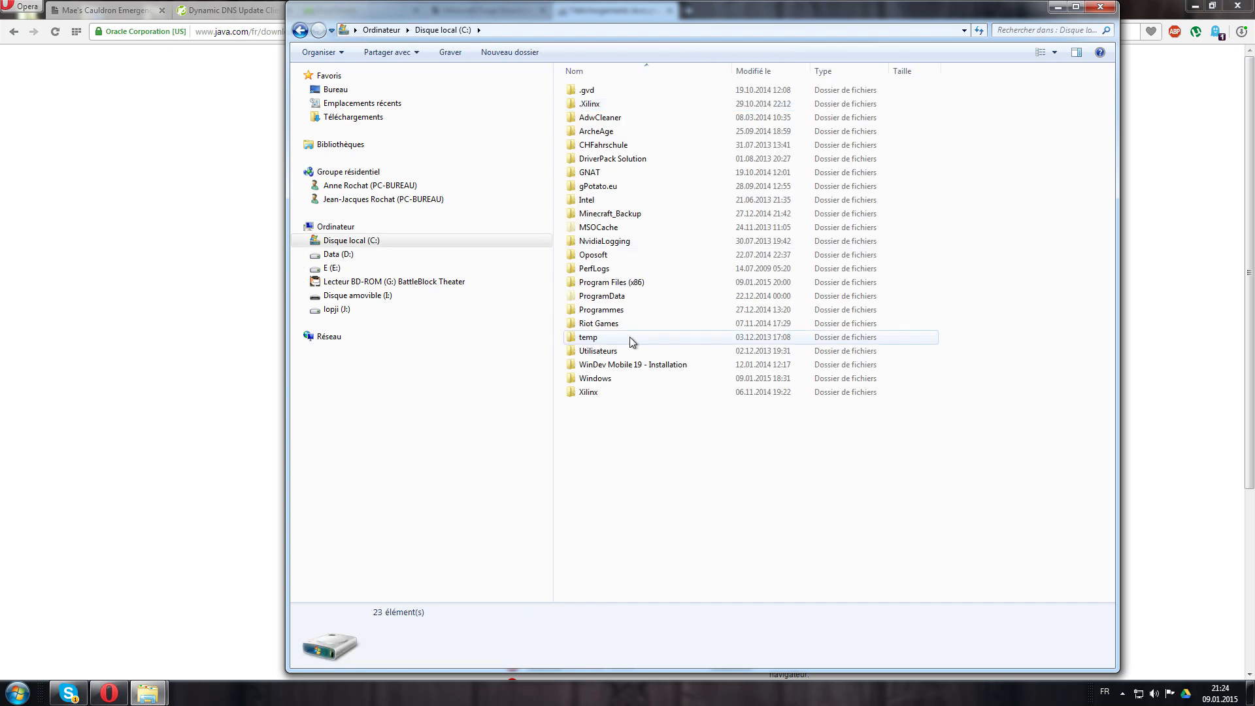
double_click(629, 311)
left_click(618, 242)
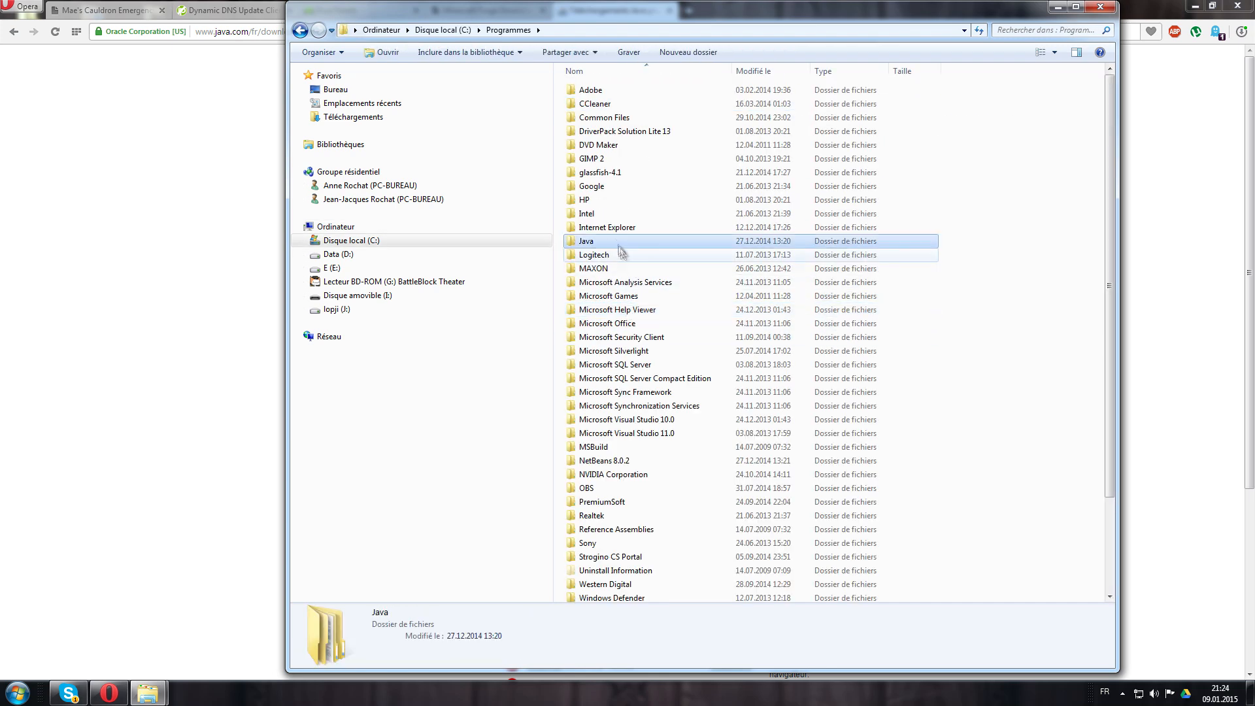
double_click(618, 243)
left_click(611, 120)
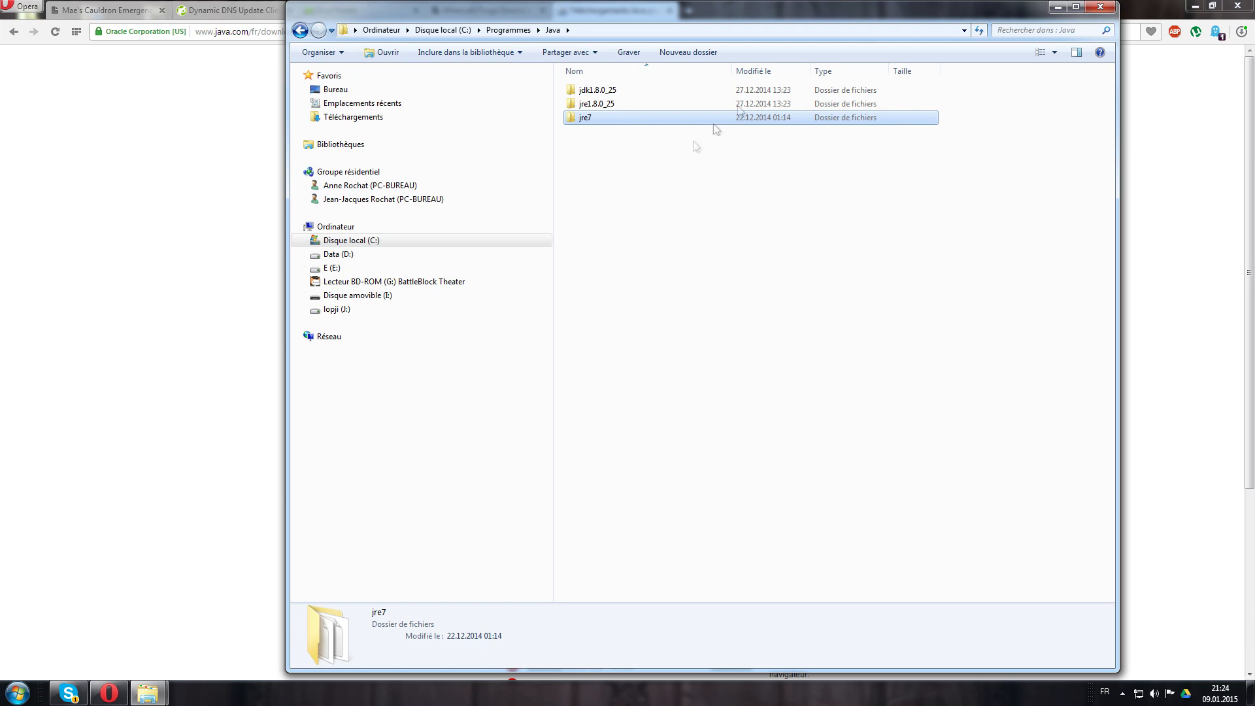
Set the Java folder window aside, restore the fichiers folder and select run.bat
left_click_drag(915, 16, 539, 335)
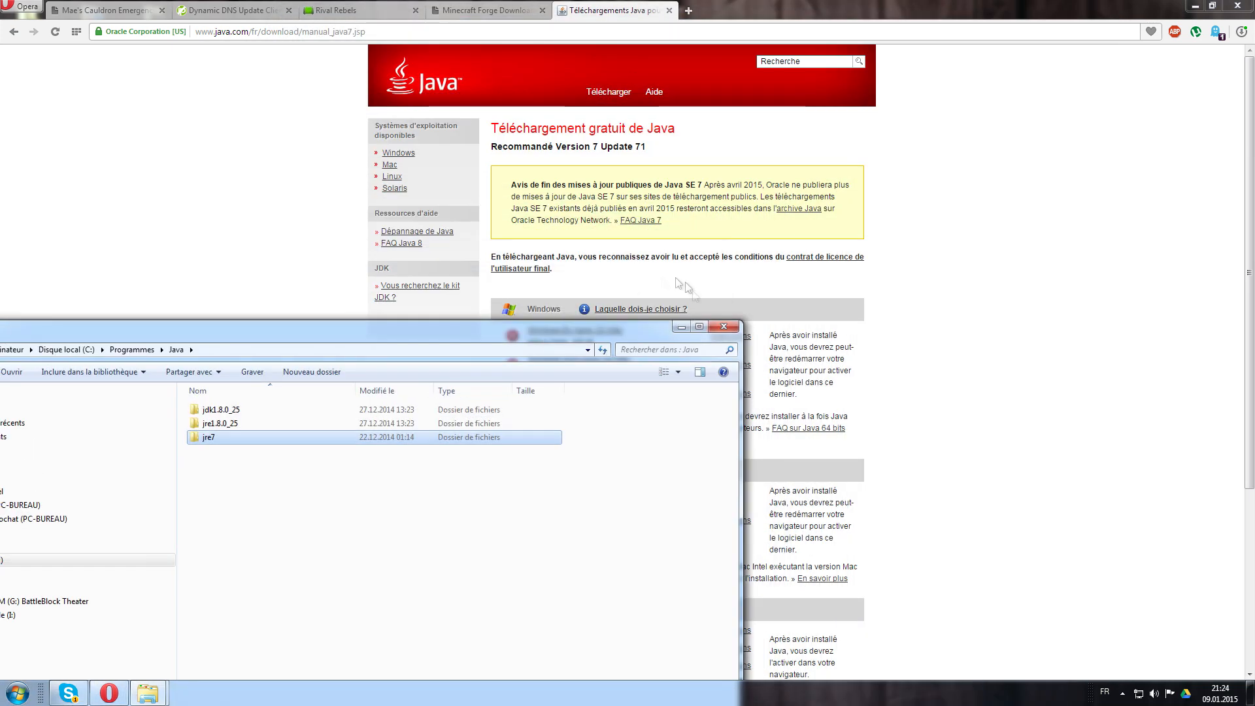
left_click(682, 326)
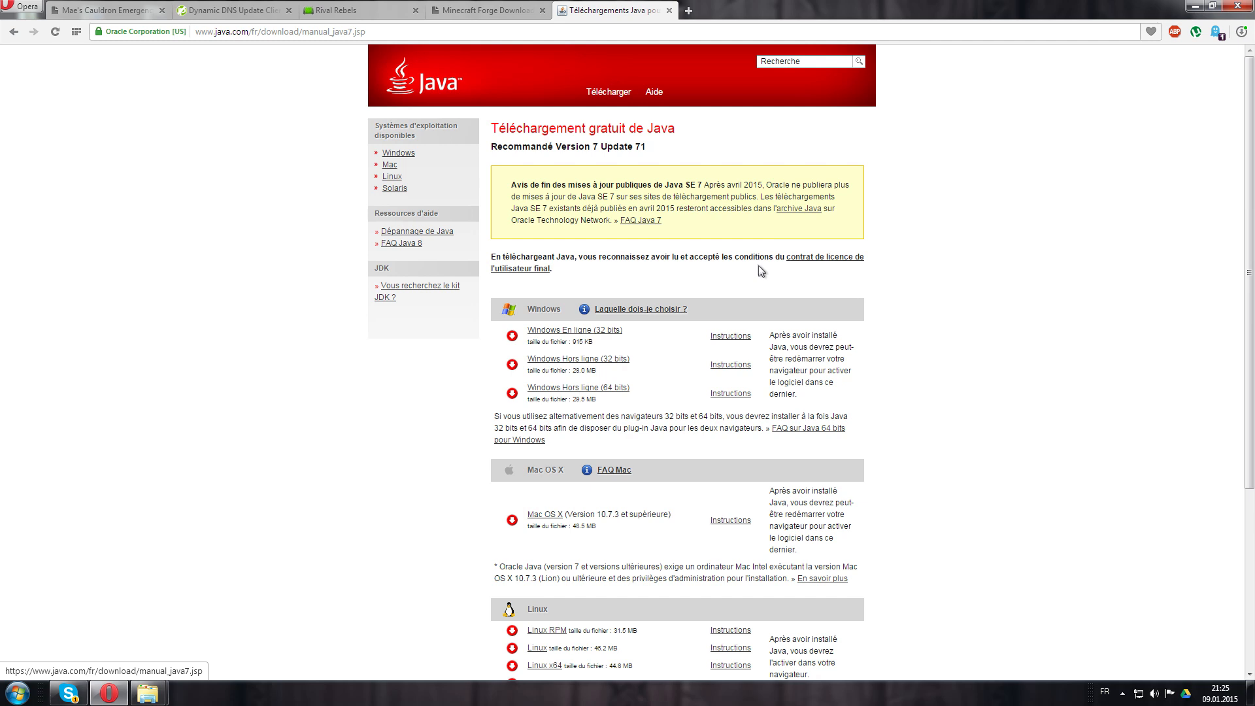
mouse_move(162, 699)
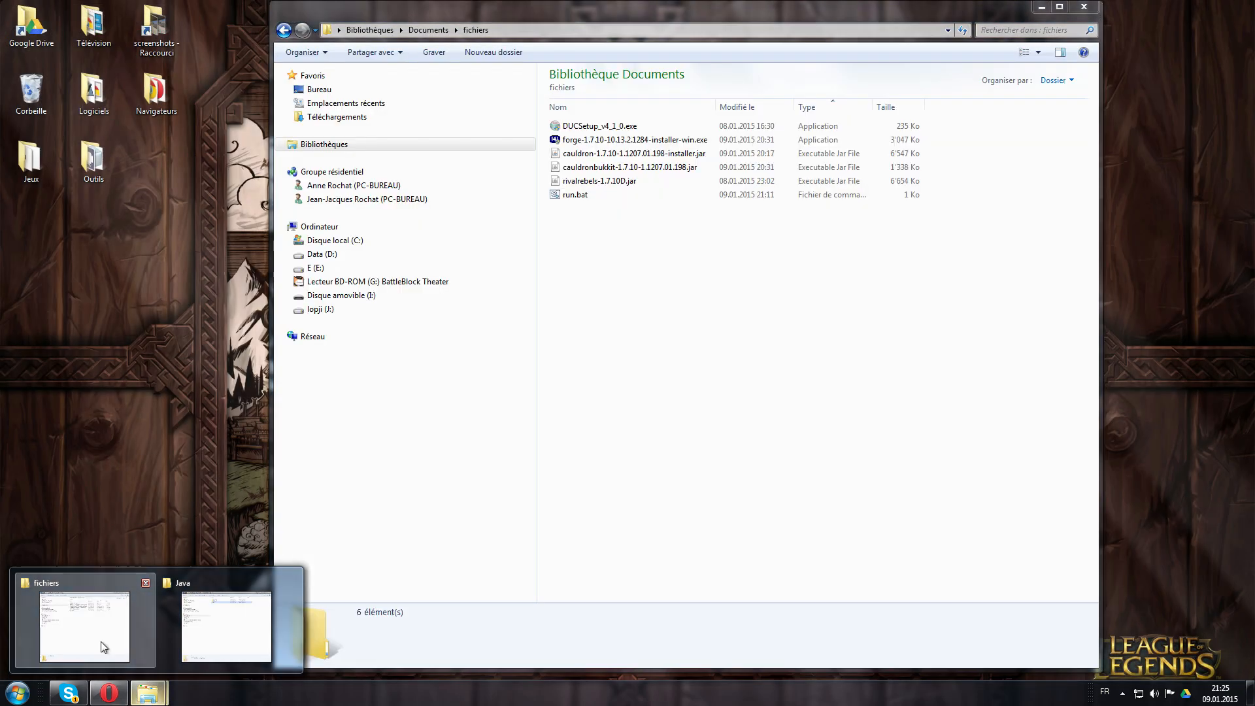
left_click(101, 642)
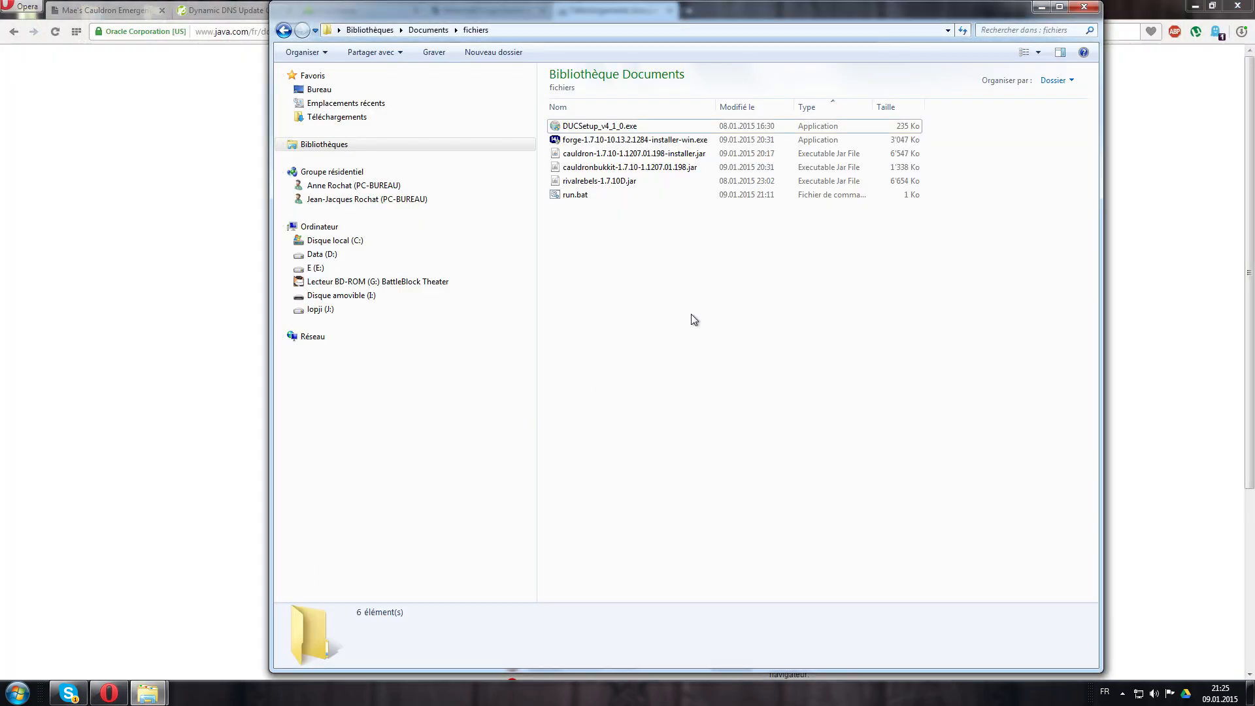
left_click(597, 198)
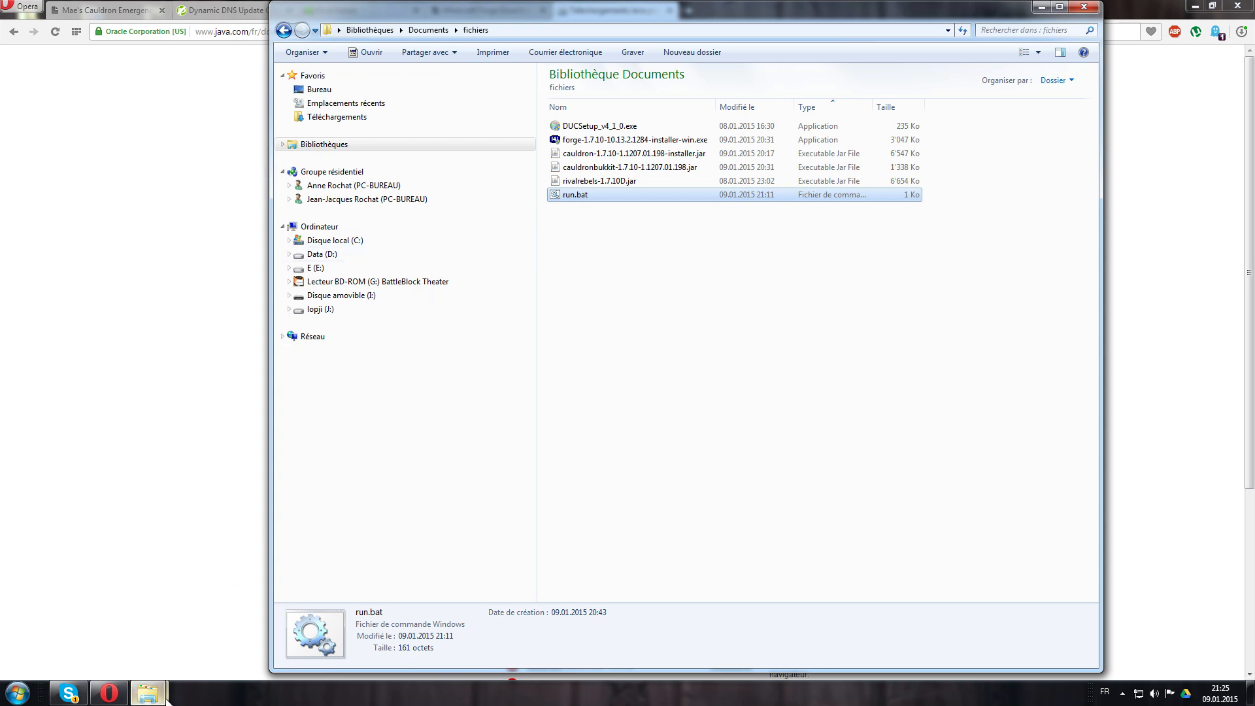
mouse_move(147, 693)
left_click(245, 645)
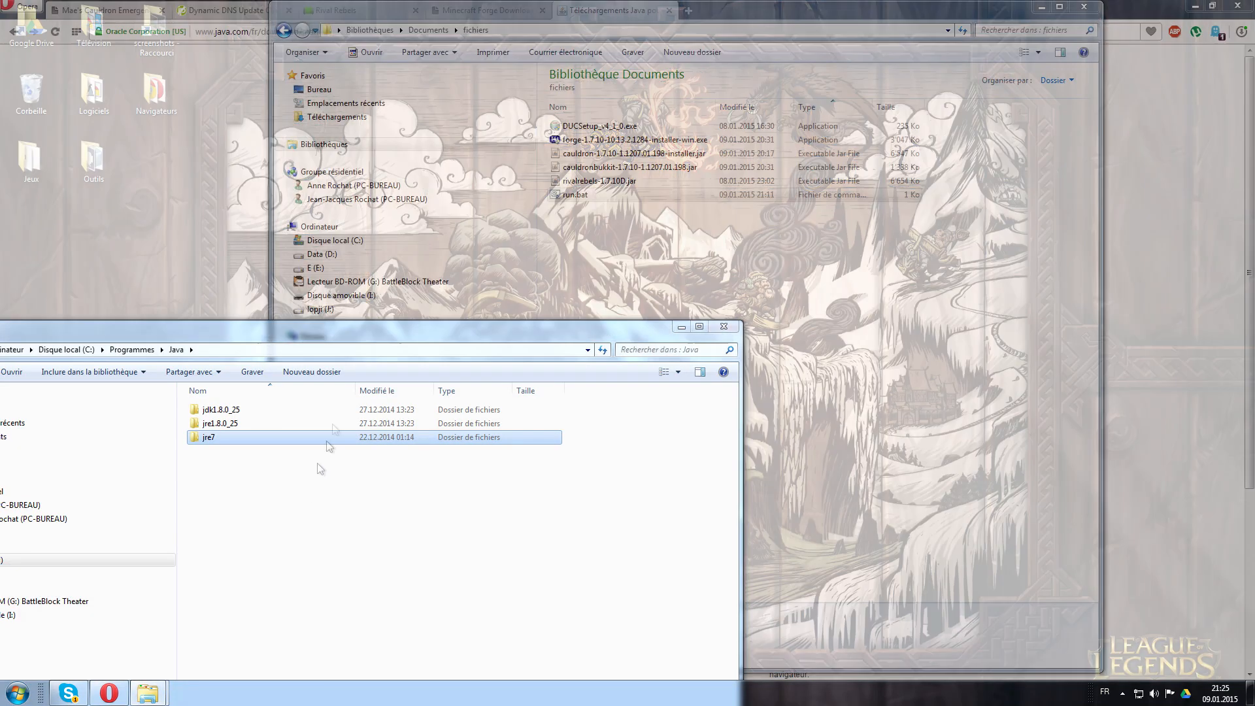
Create a new folder named Serveur inside E:\Minecraft
left_click_drag(358, 330, 625, 221)
left_click(239, 473)
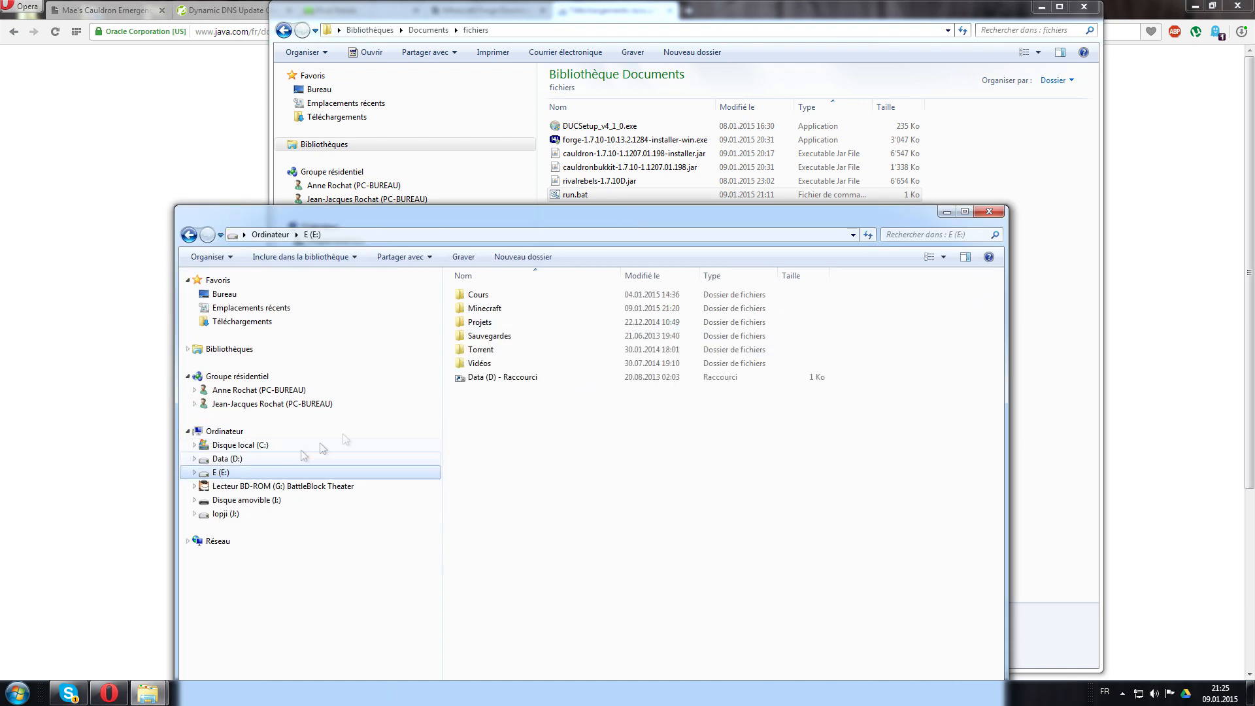
double_click(523, 310)
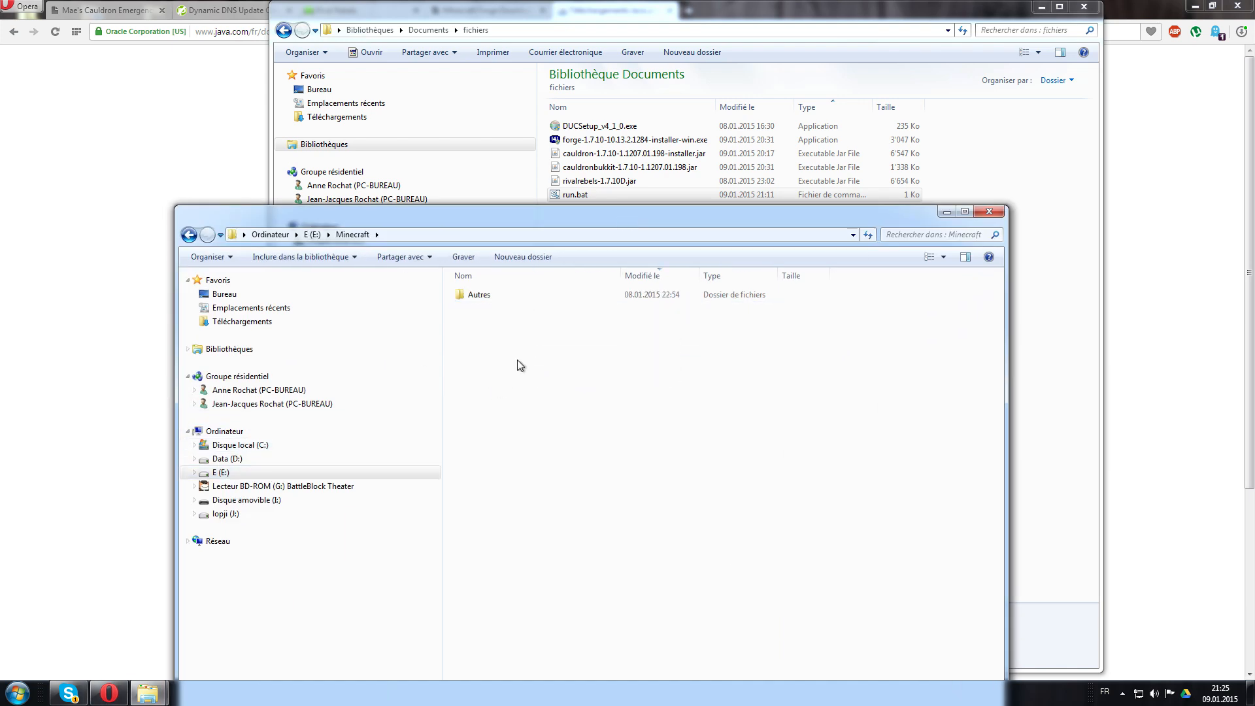
right_click(516, 361)
mouse_move(578, 531)
left_click(759, 325)
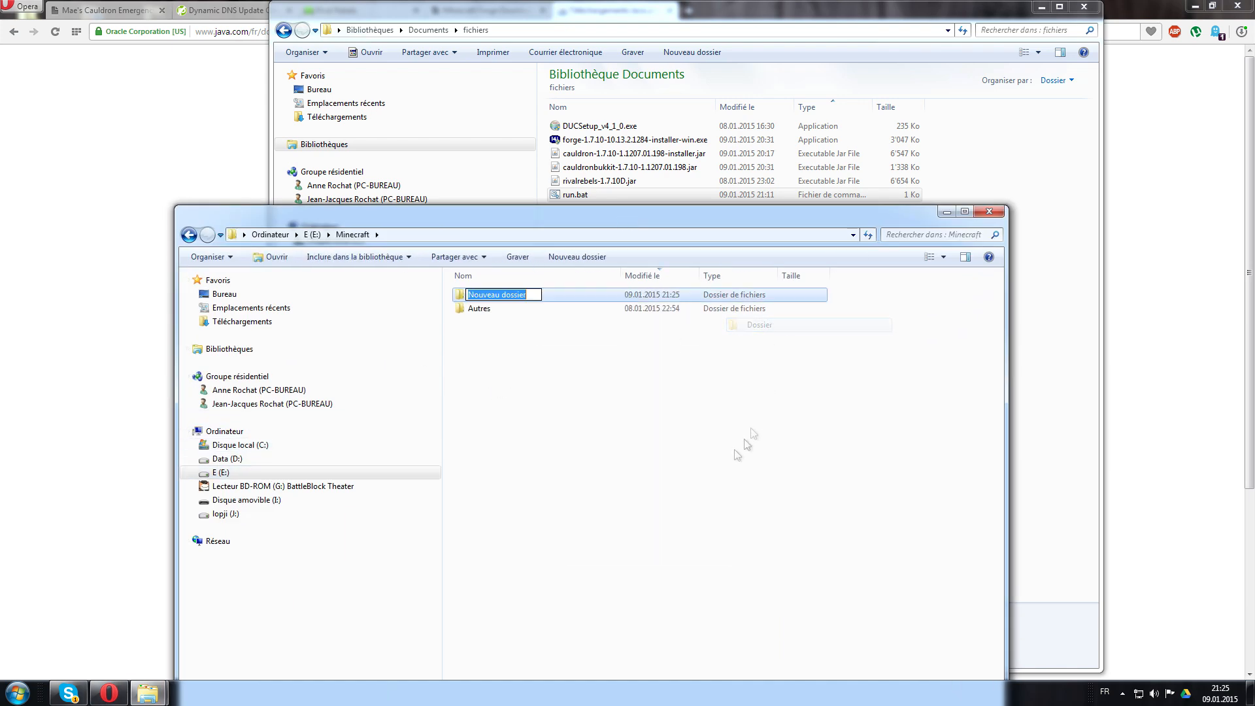
type("Serveur")
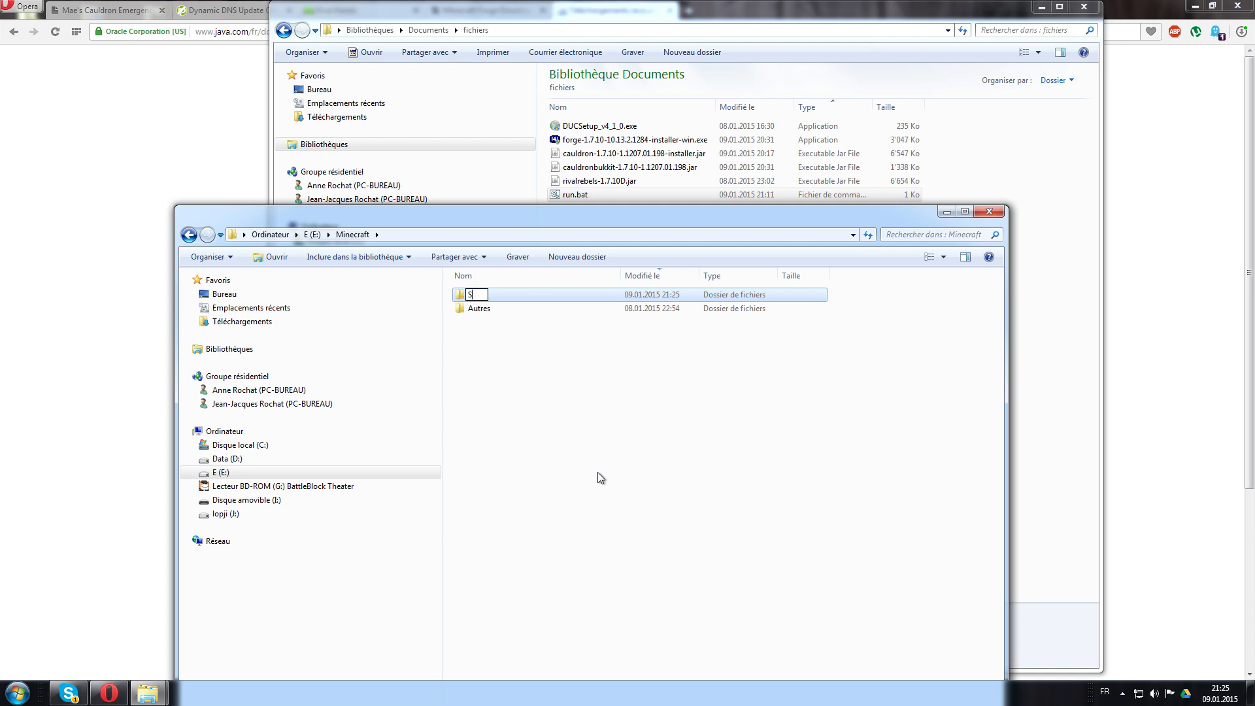
key("Return")
key("Return")
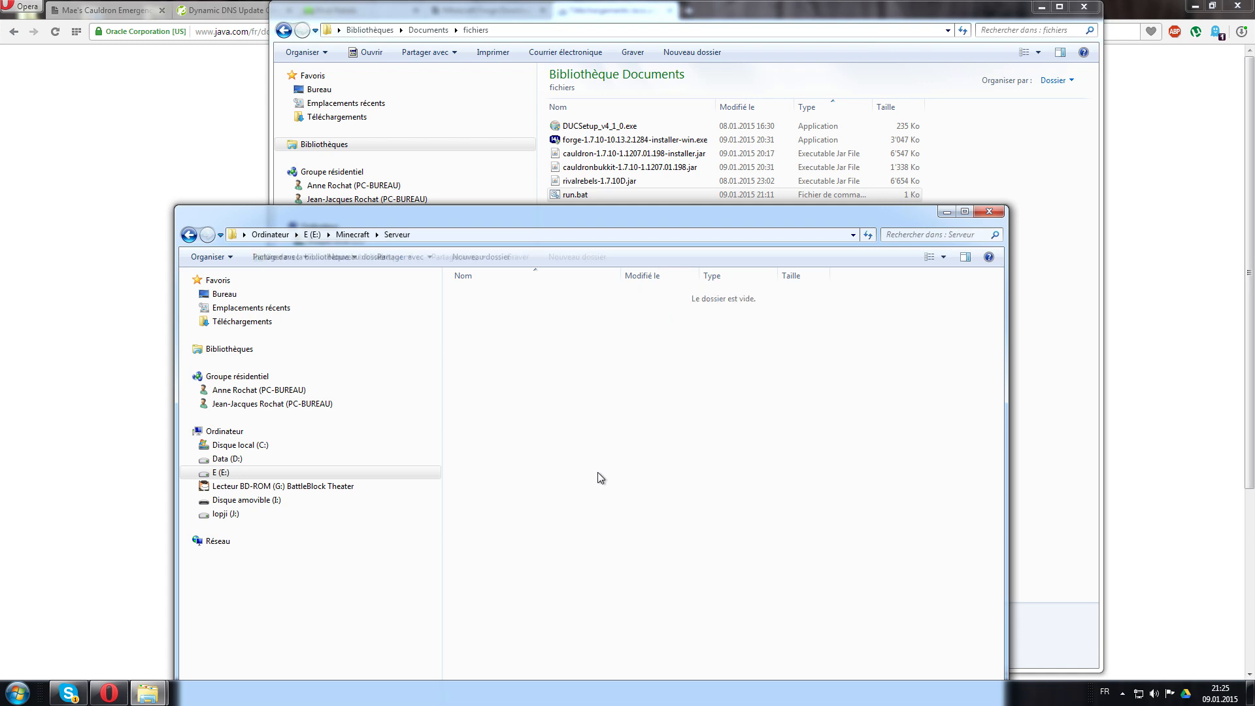
Paste the cauldronbukkit jar and run.bat into the Serveur folder
left_click(641, 169)
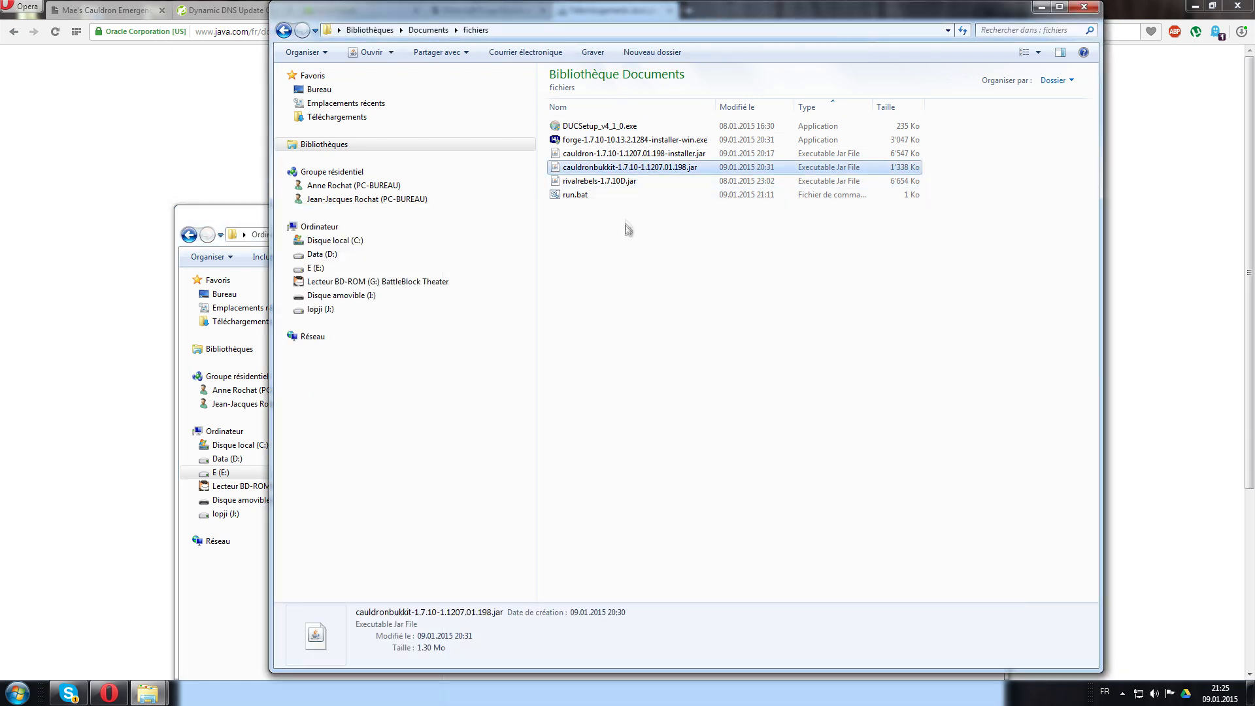
left_click(588, 195, "ctrl")
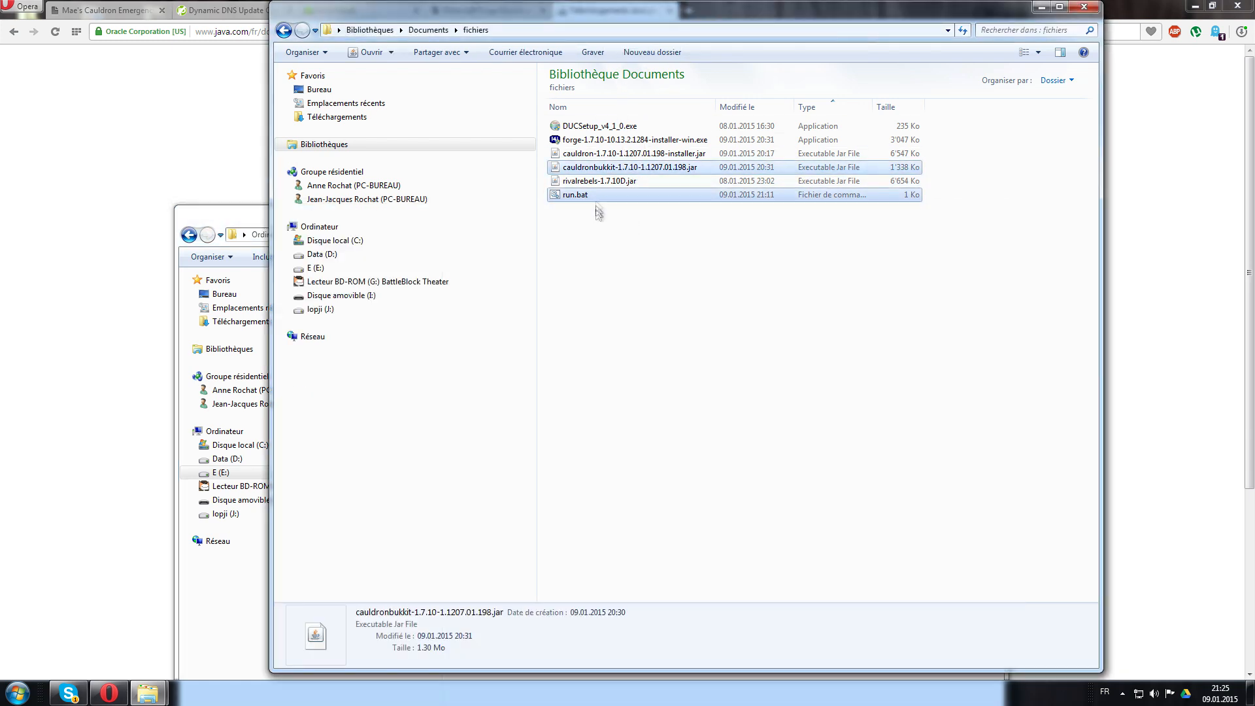
left_click(1040, 8)
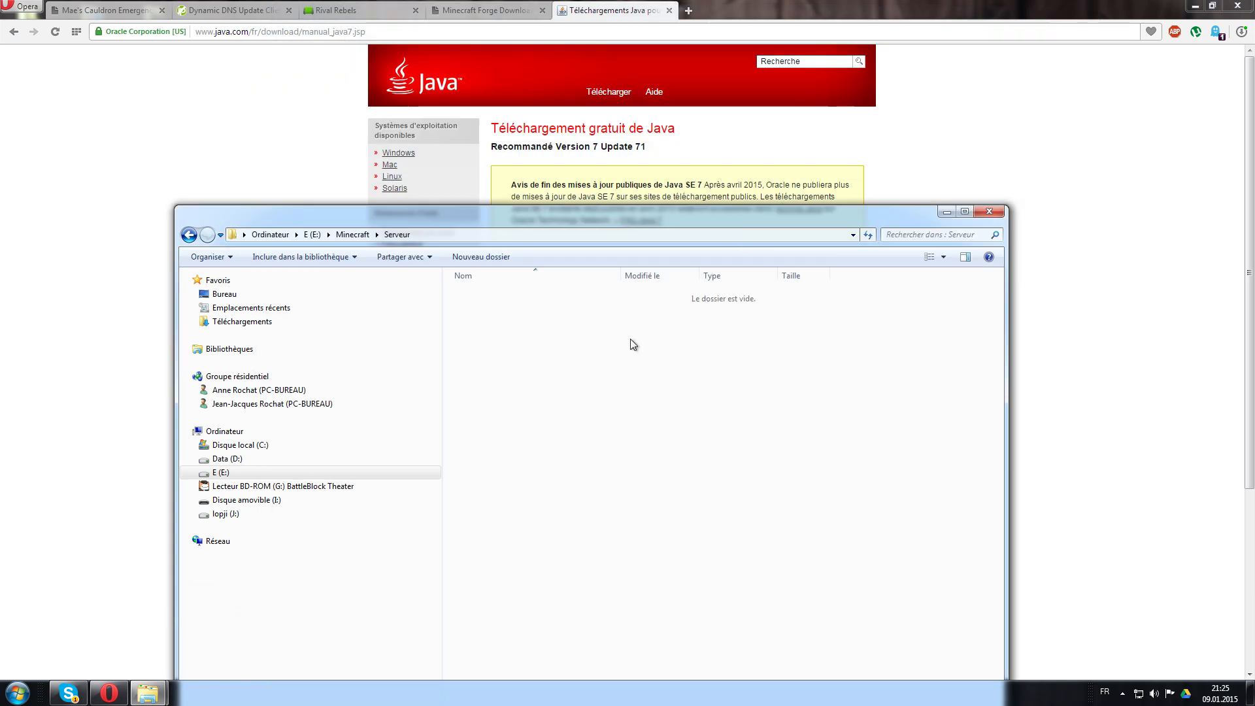
key("ctrl+v")
Run the Forge 1.7.10 installer from the fichiers folder and grant administrator permission
mouse_move(148, 691)
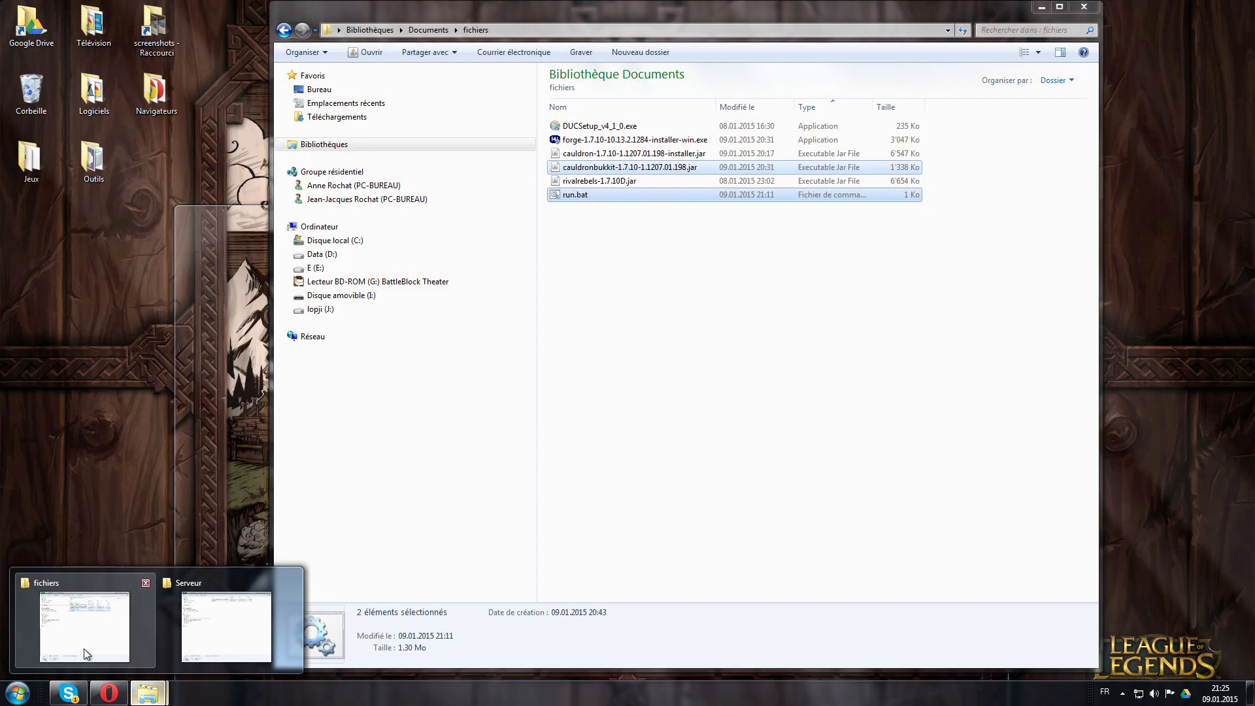
left_click(84, 648)
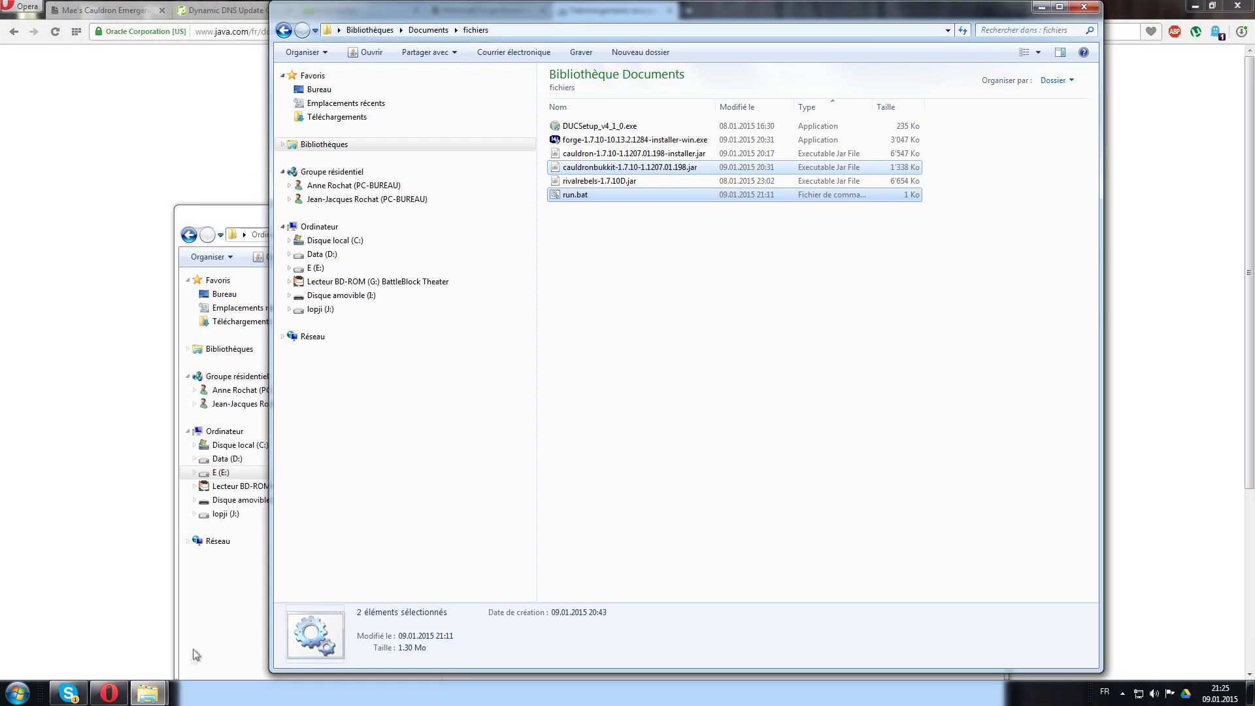
mouse_move(147, 692)
left_click(227, 627)
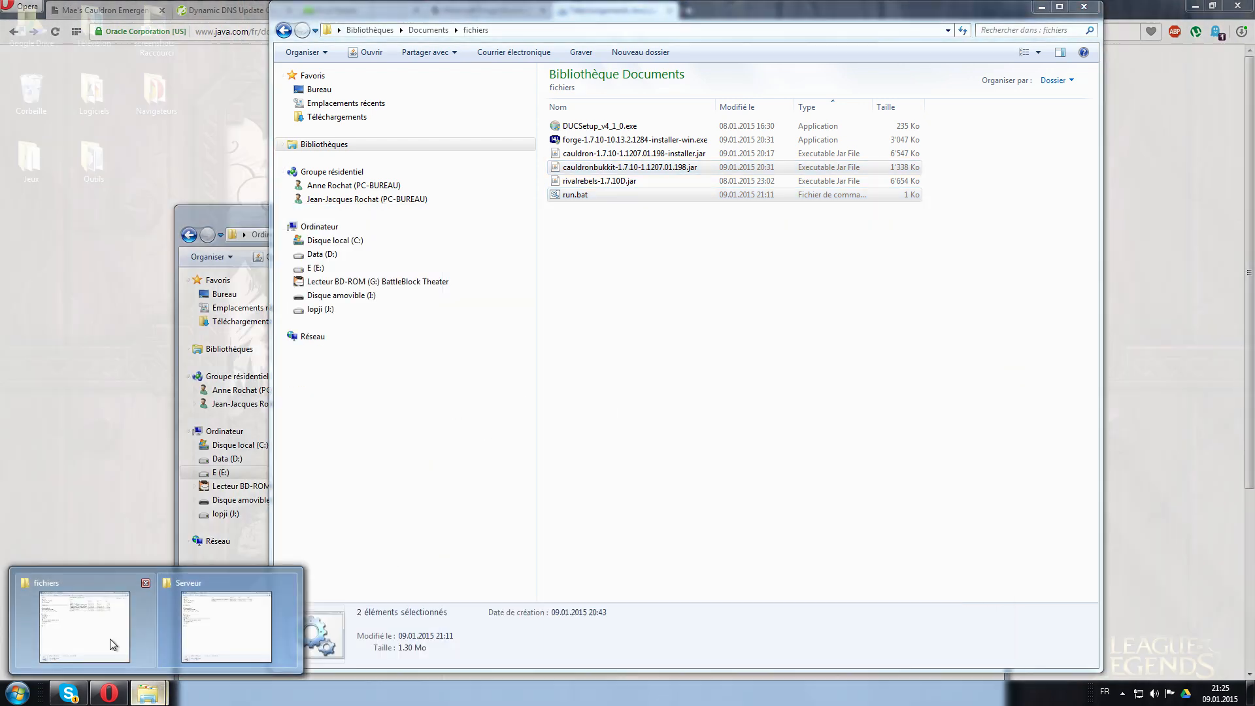
left_click(98, 651)
double_click(634, 140)
left_click(735, 385)
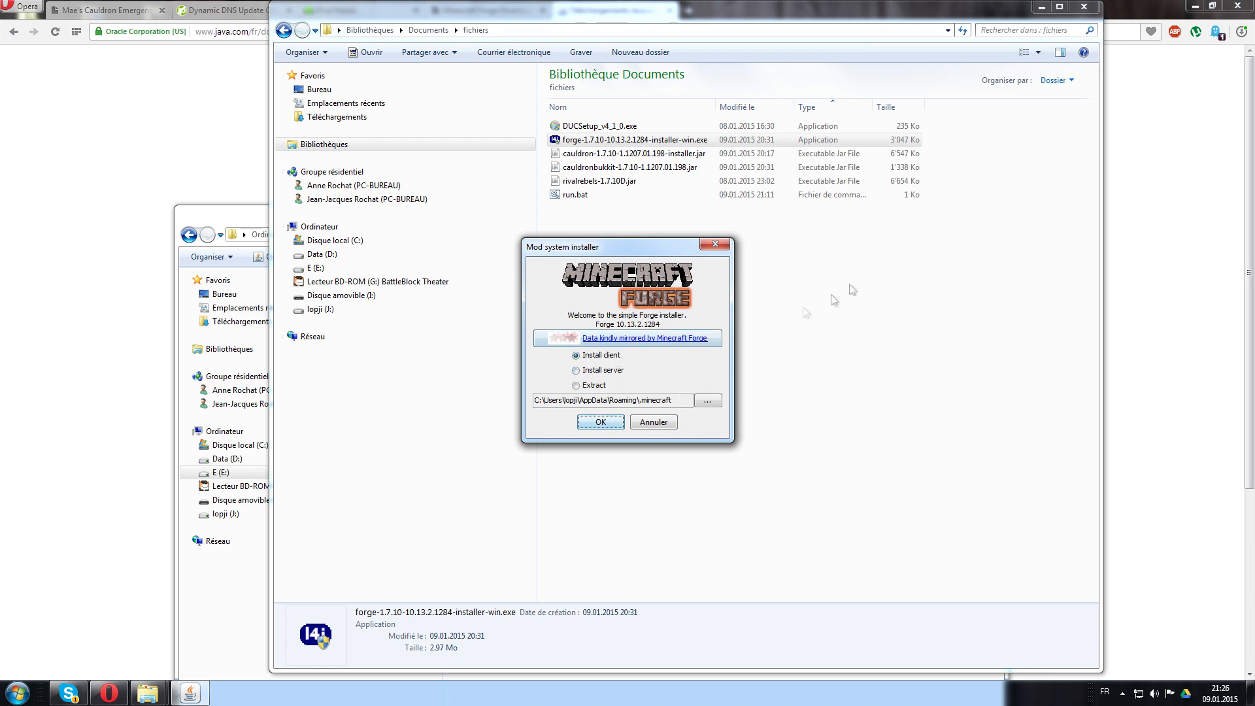
Close the Forge installer and install the Cauldron server into E:\Minecraft\Serveur
left_click(723, 248)
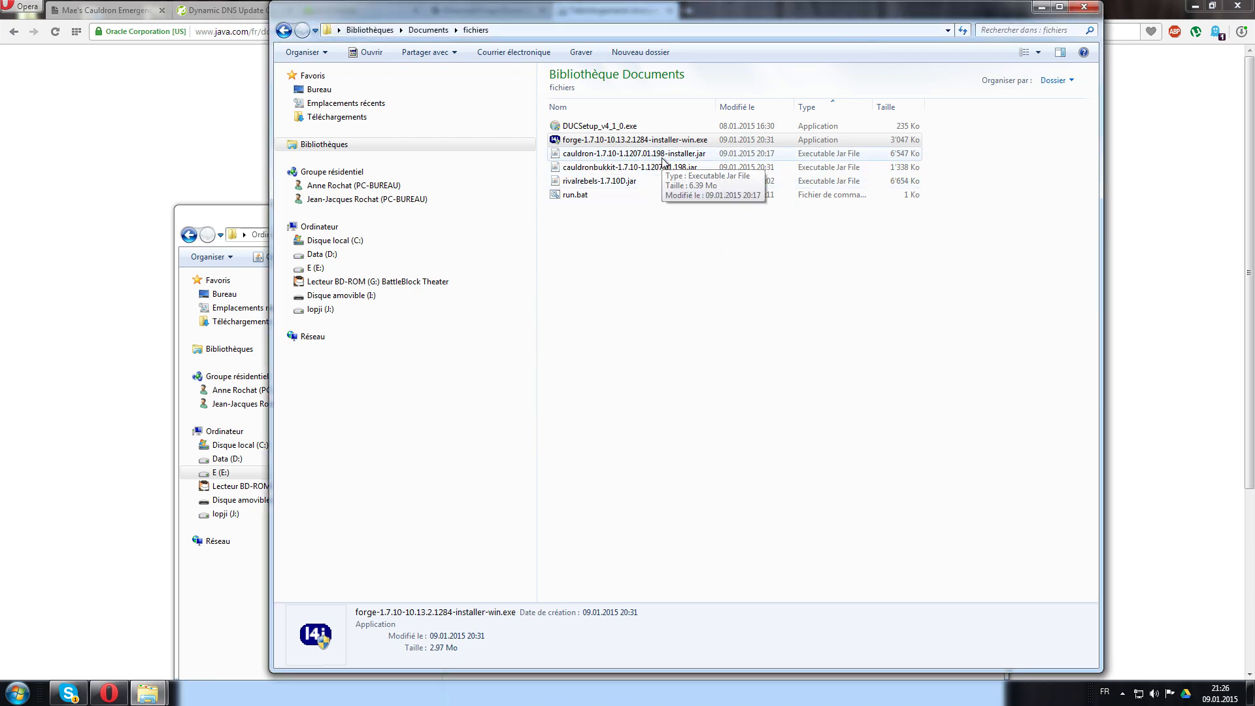
left_click(746, 204)
left_click(672, 155)
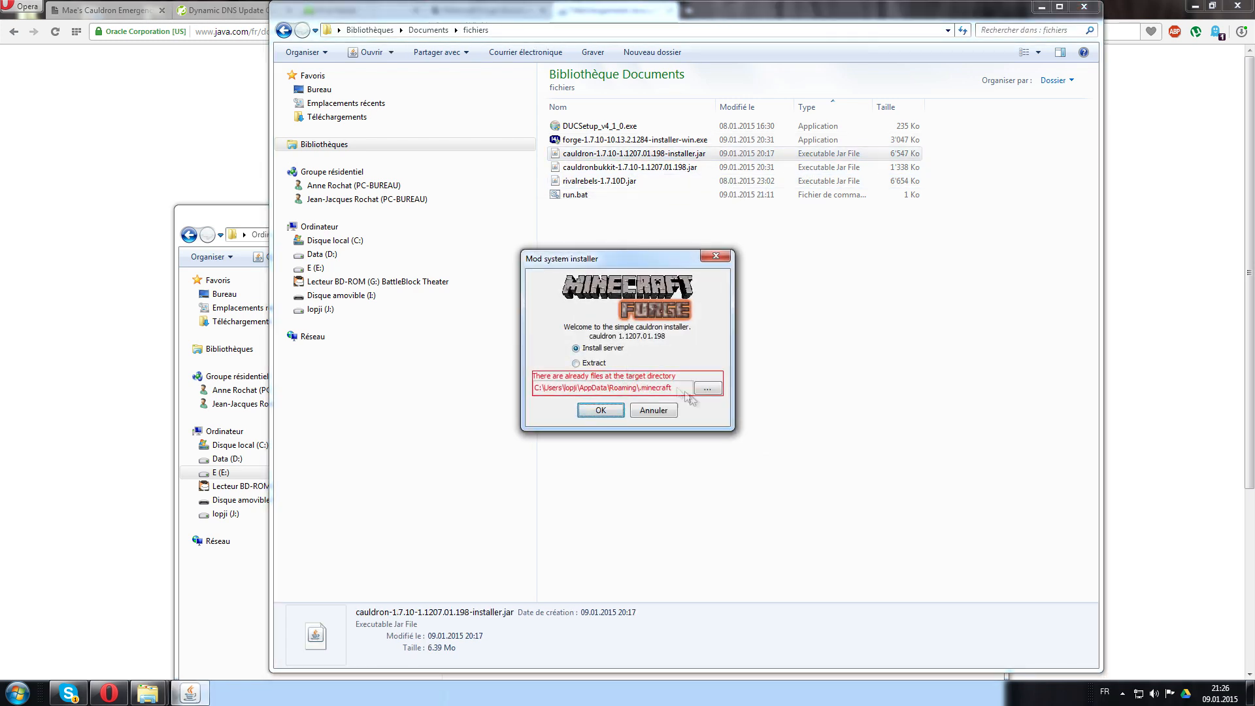
left_click(708, 389)
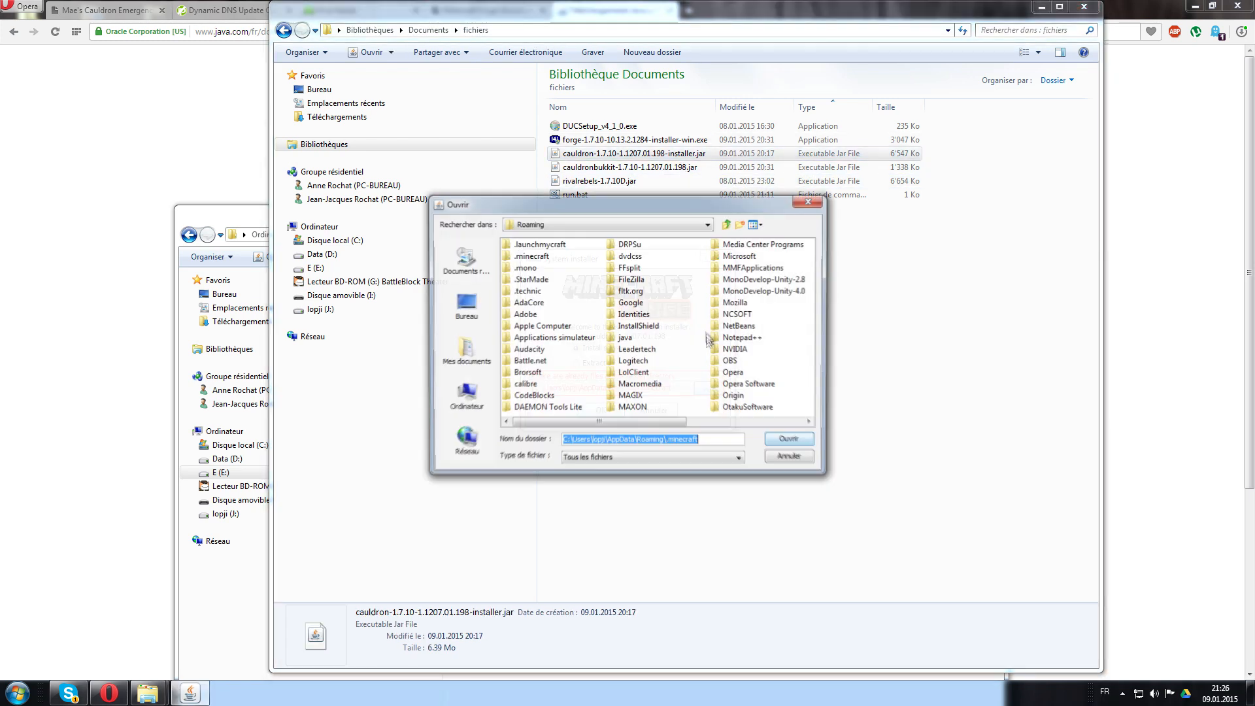
left_click(475, 410)
double_click(530, 268)
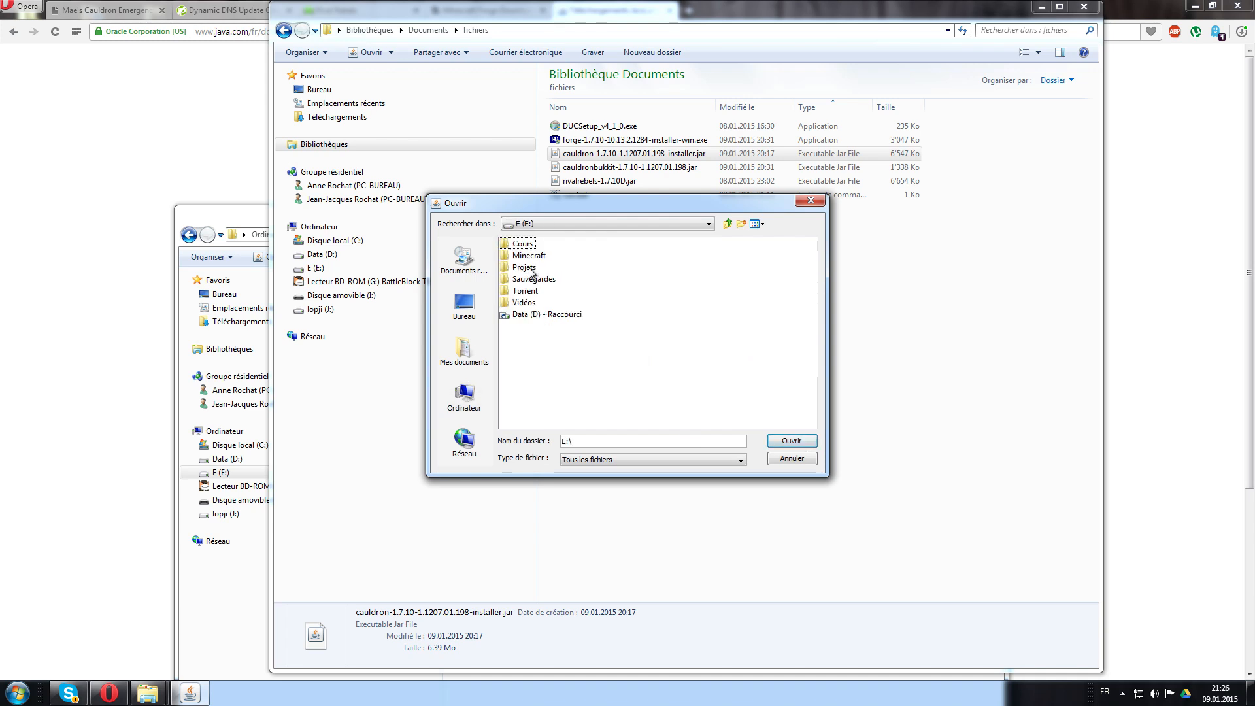
double_click(529, 256)
left_click(525, 256)
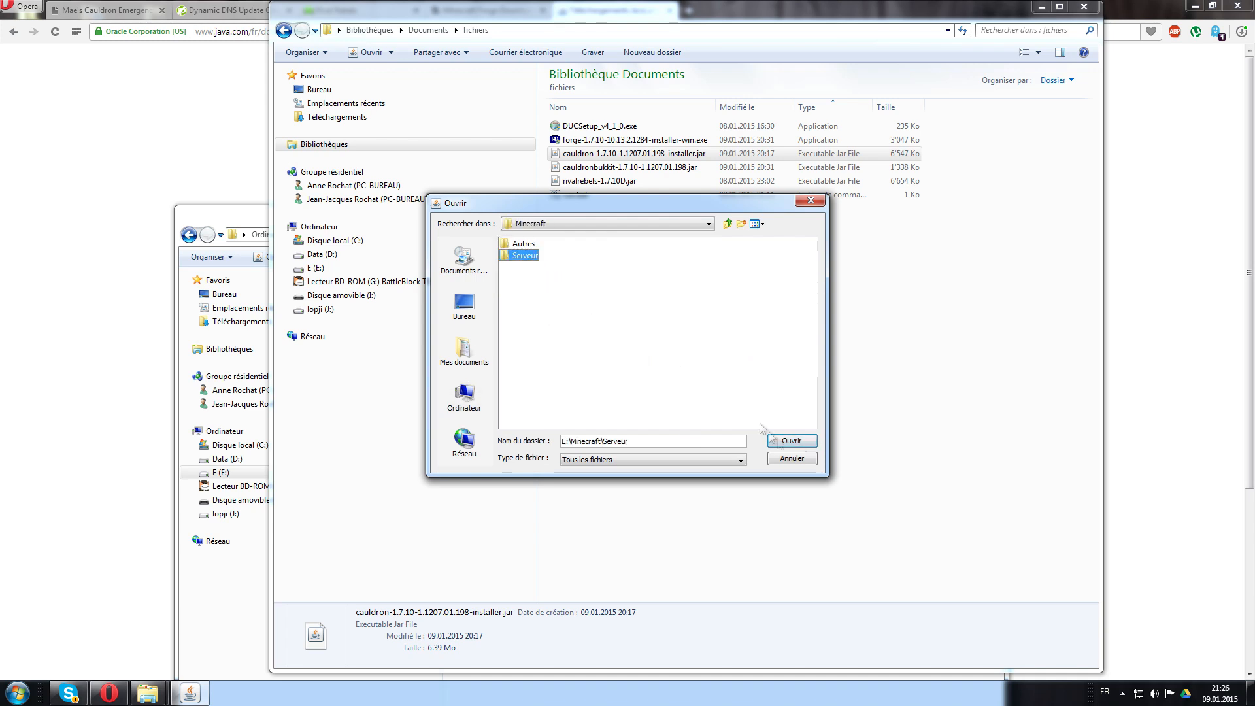
left_click(791, 441)
left_click(605, 413)
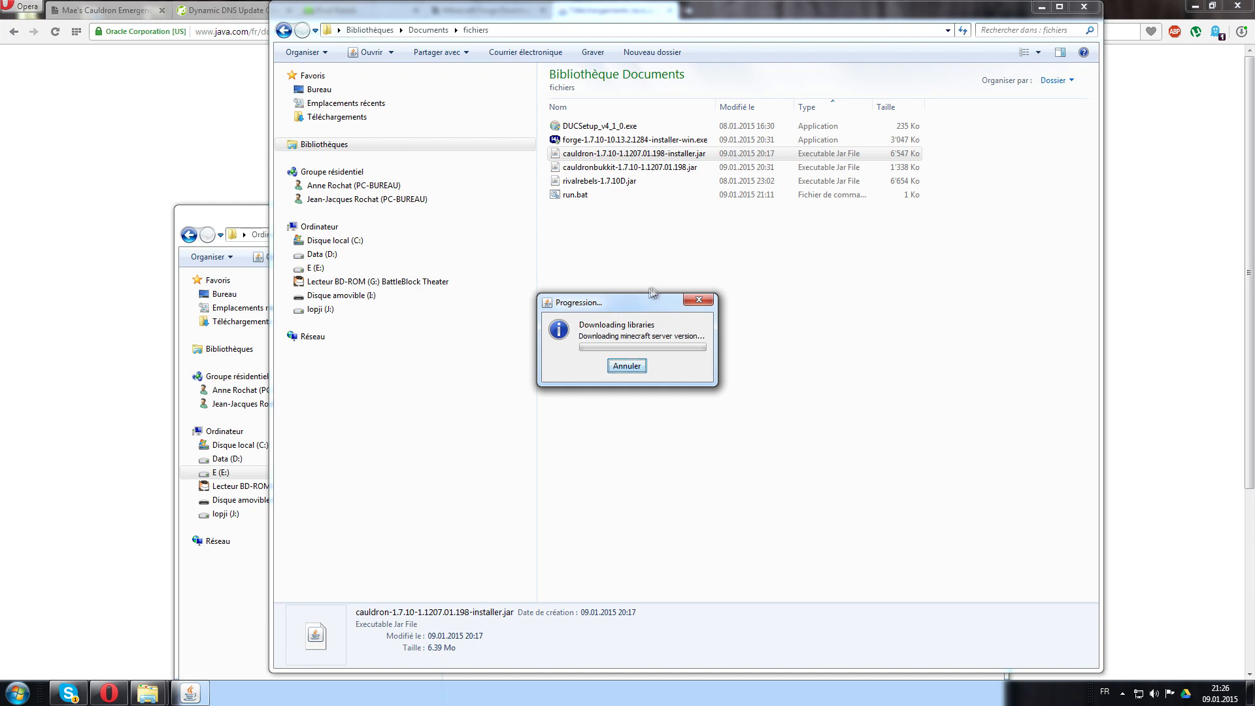
In the Serveur folder, select run.bat and bring up its context menu
mouse_move(148, 692)
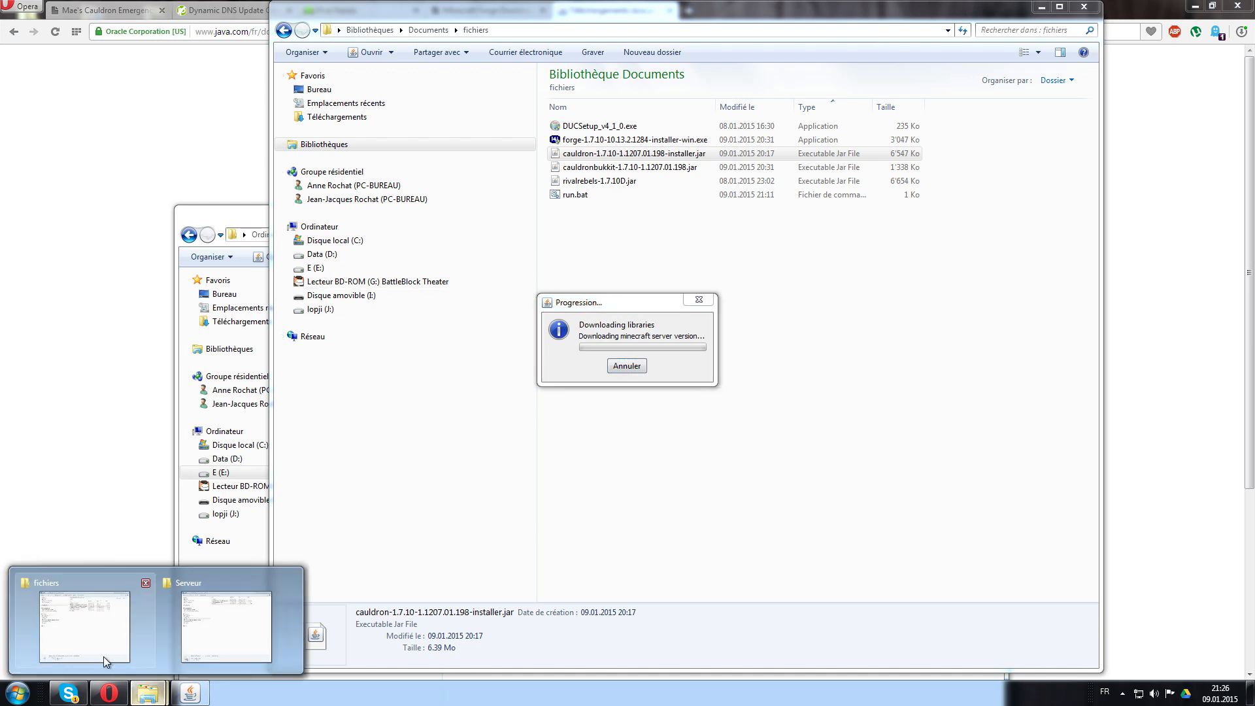
mouse_move(103, 657)
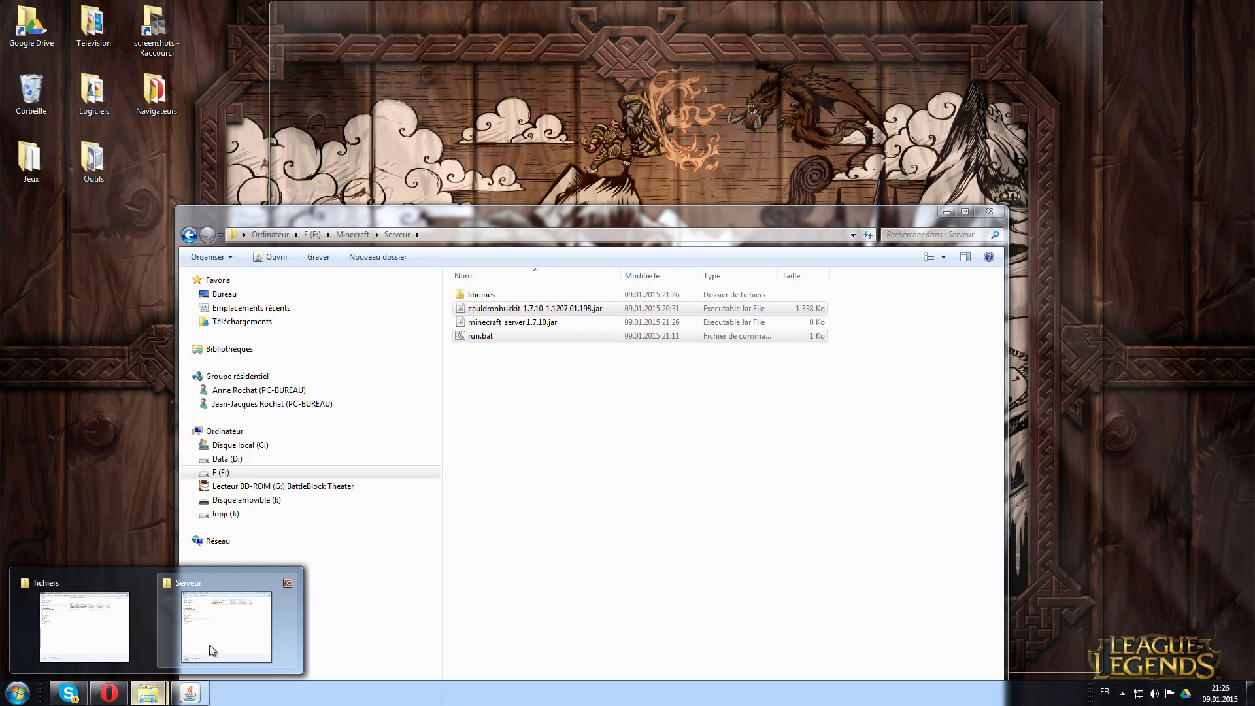
left_click(209, 644)
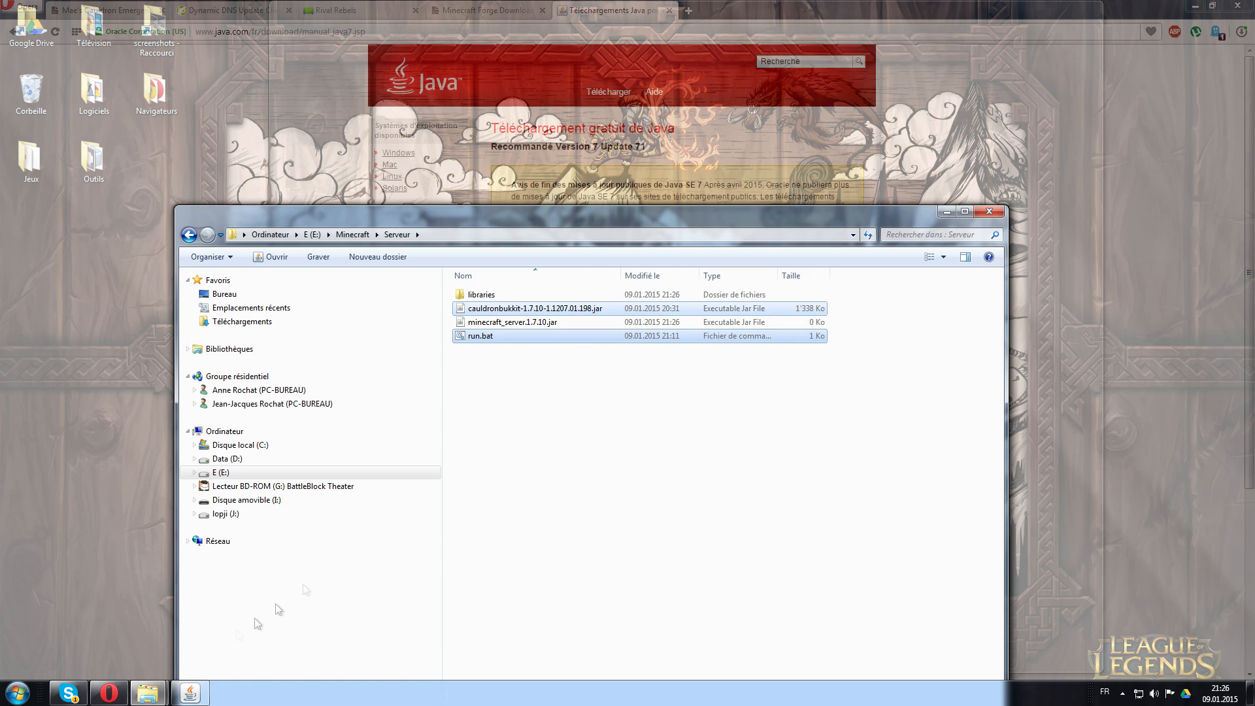
left_click(484, 336)
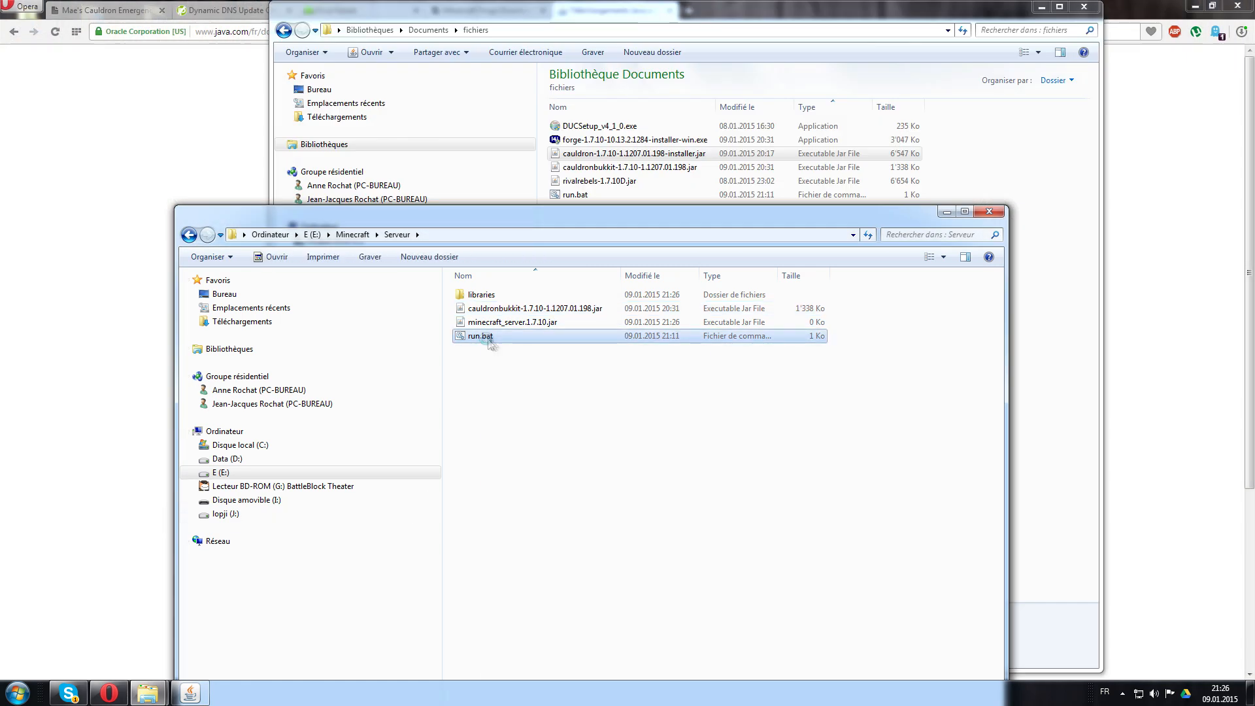
right_click(482, 337)
Open run.bat in Notepad++ and copy the new cauldron server jar's file name
left_click(553, 417)
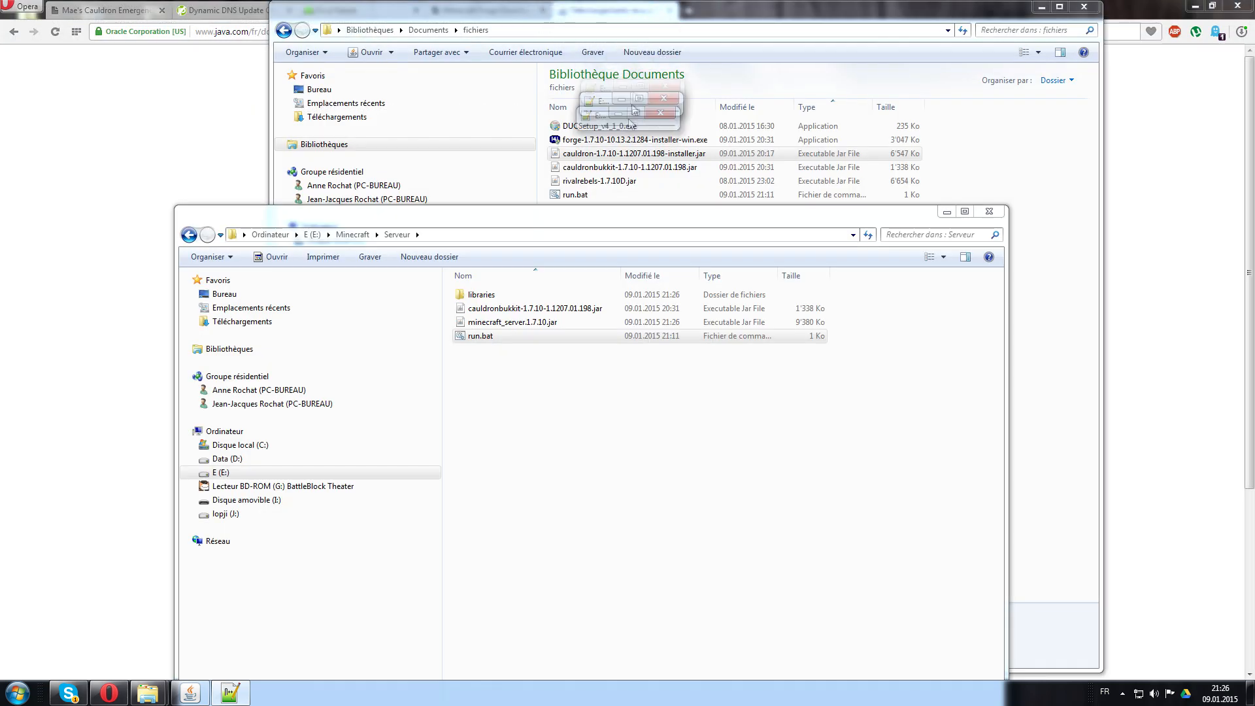
left_click_drag(621, 134, 628, 163)
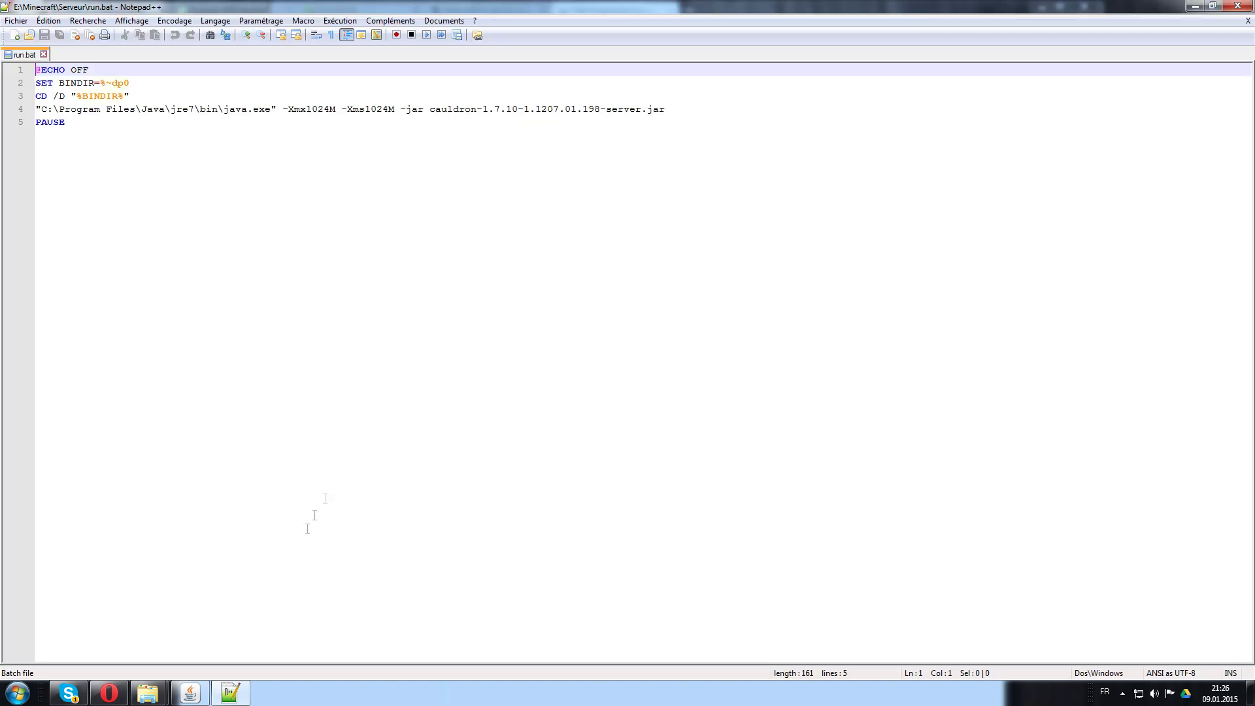
mouse_move(148, 693)
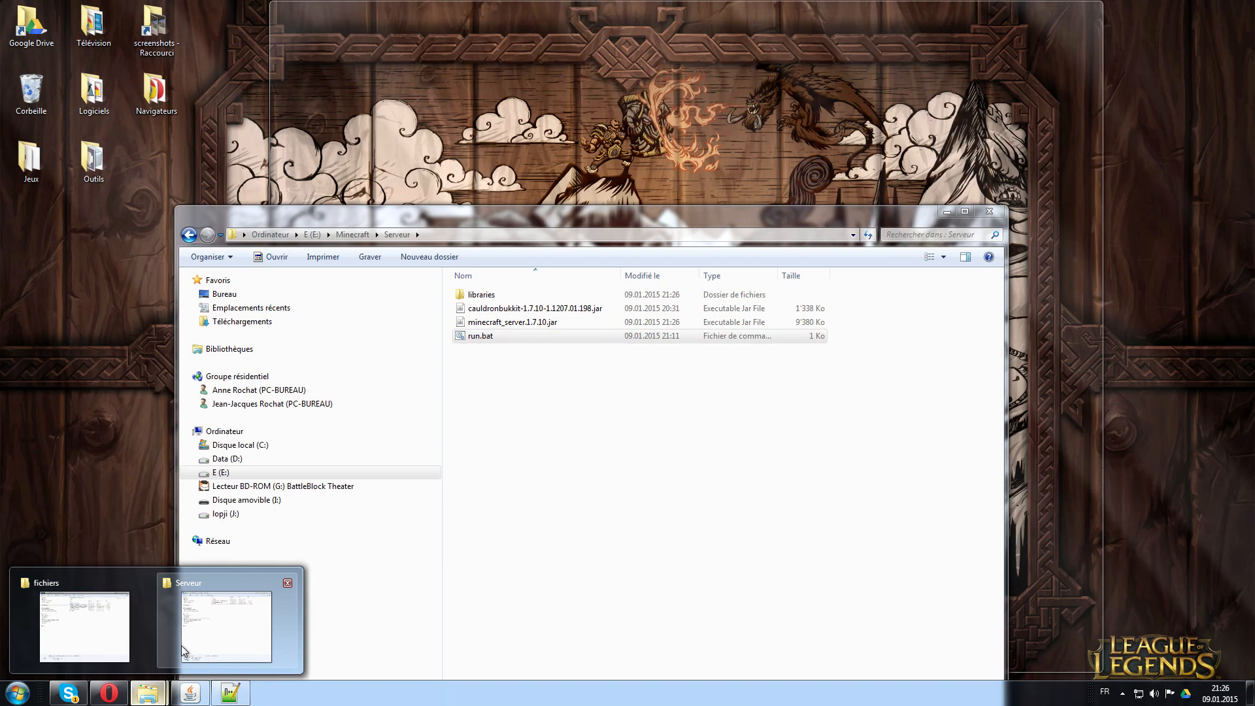
left_click(183, 650)
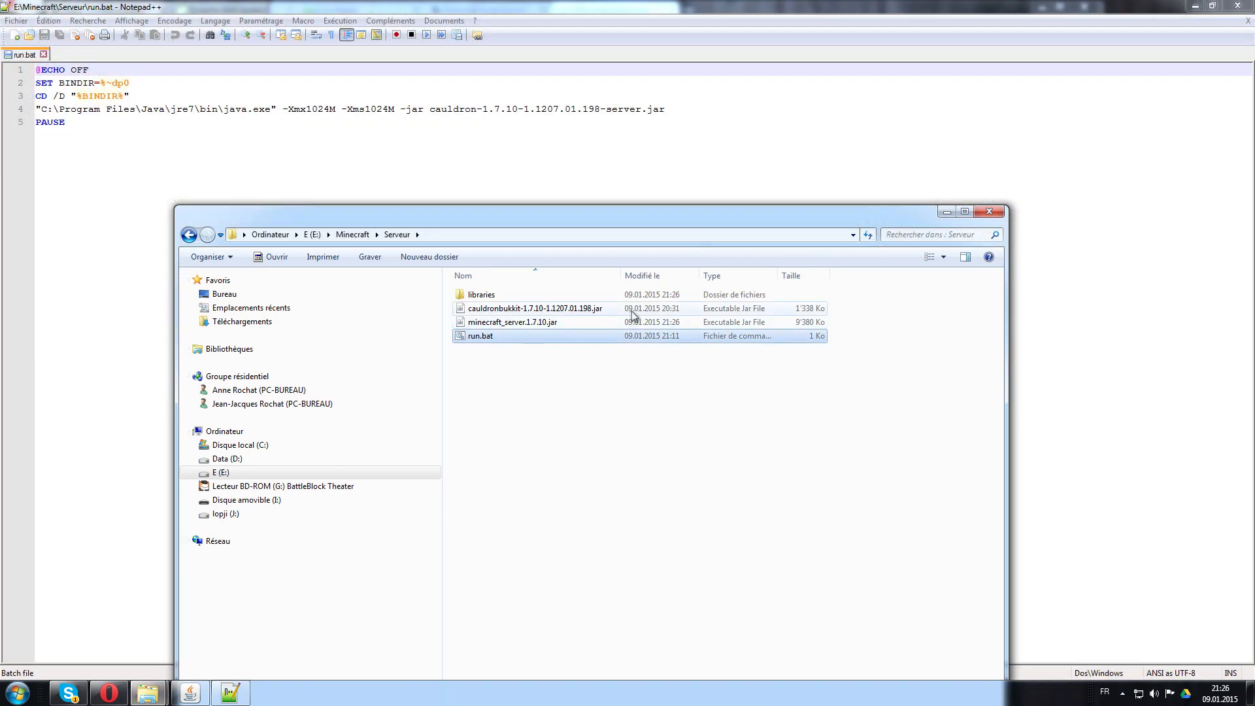
left_click(191, 693)
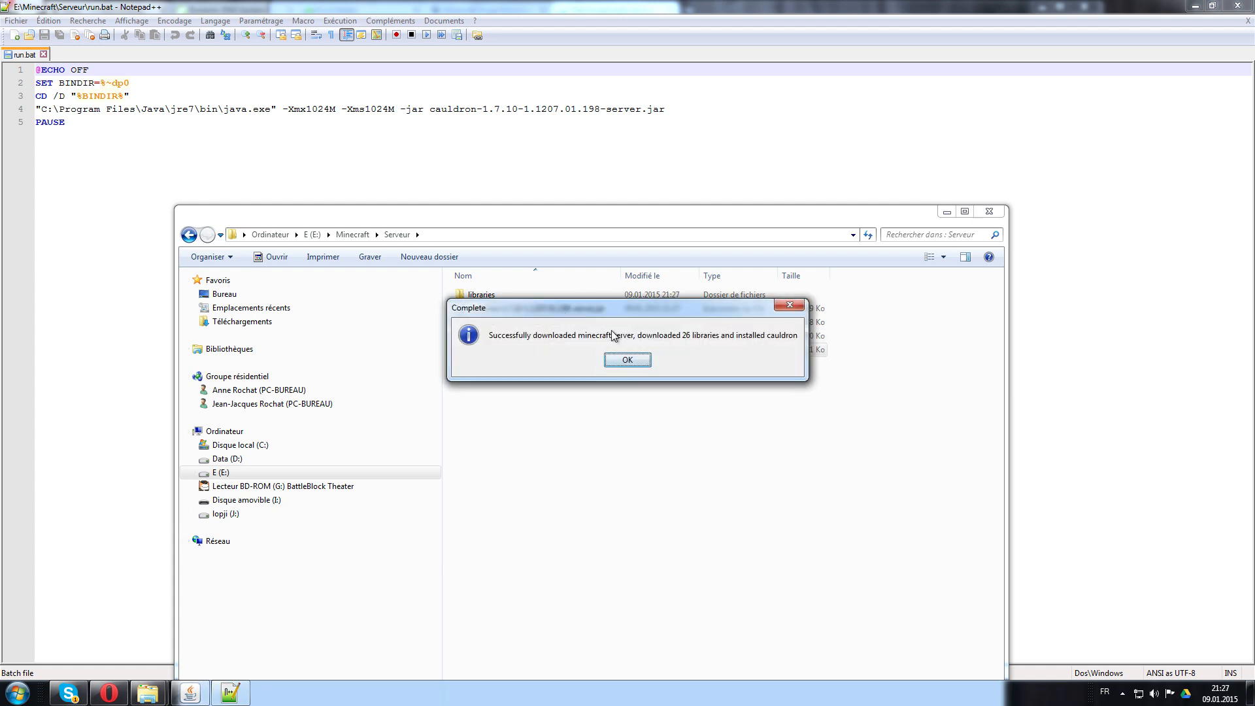
left_click_drag(620, 310, 725, 416)
left_click(566, 308)
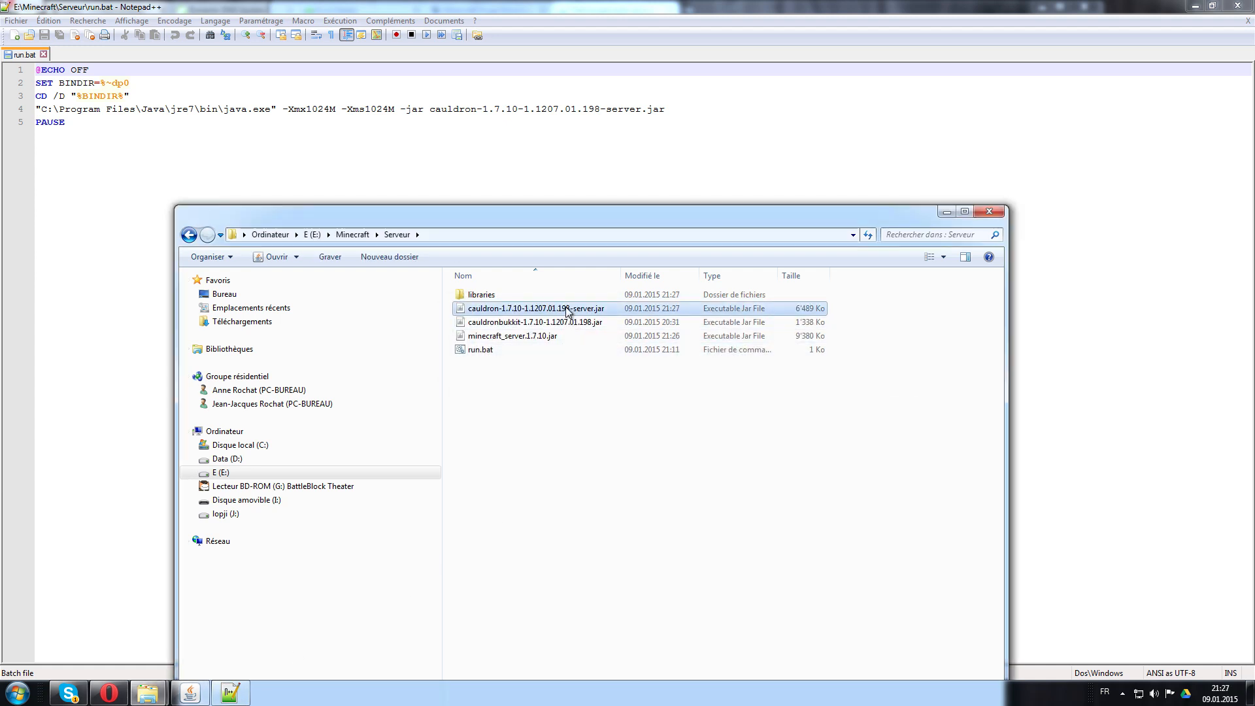
right_click(578, 310)
left_click(637, 544)
key("ctrl+c")
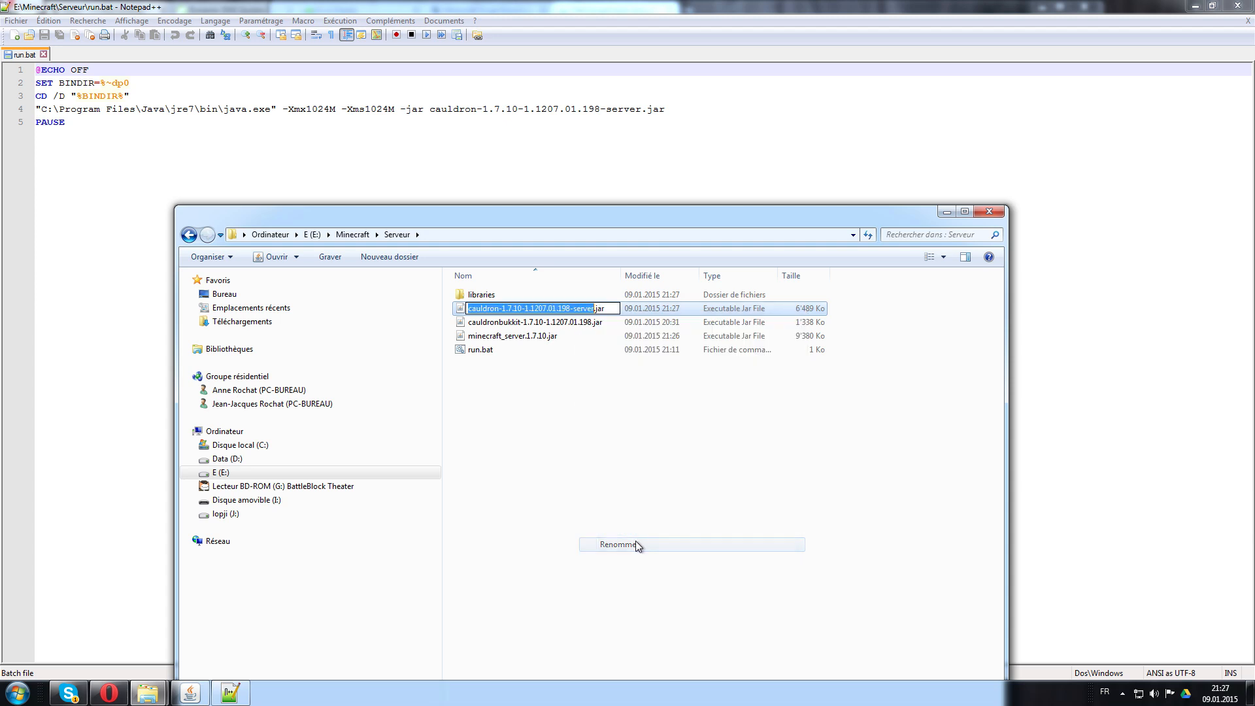
Replace the jar name on line 4 with cauldron-1.7.10-1.1207.01.198-server.jar and save
left_click_drag(643, 112, 426, 111)
key("ctrl+v")
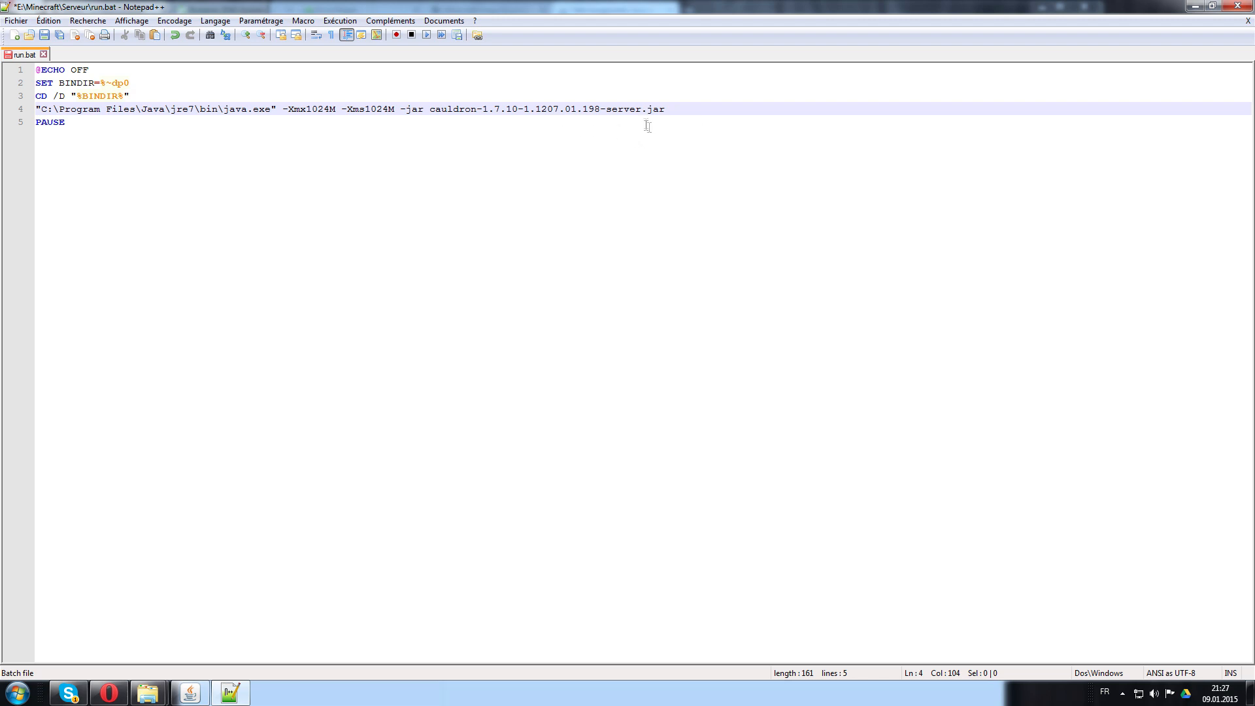
key("ctrl+s")
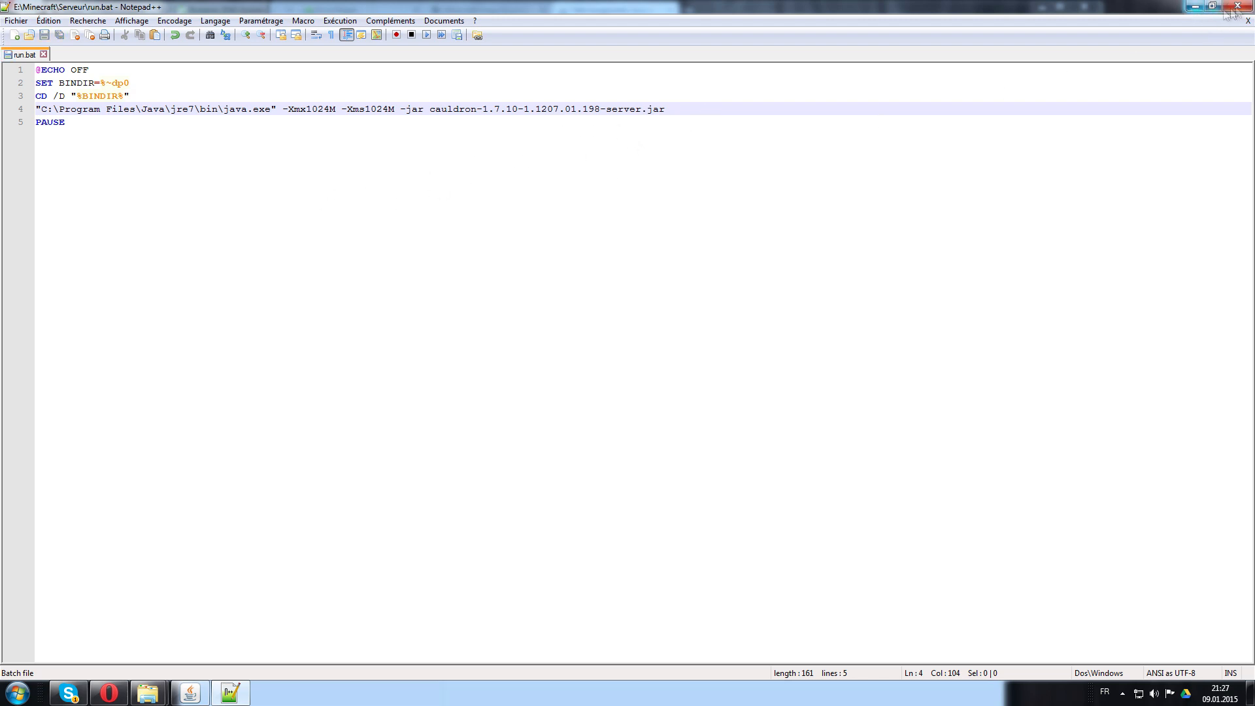
left_click(1196, 6)
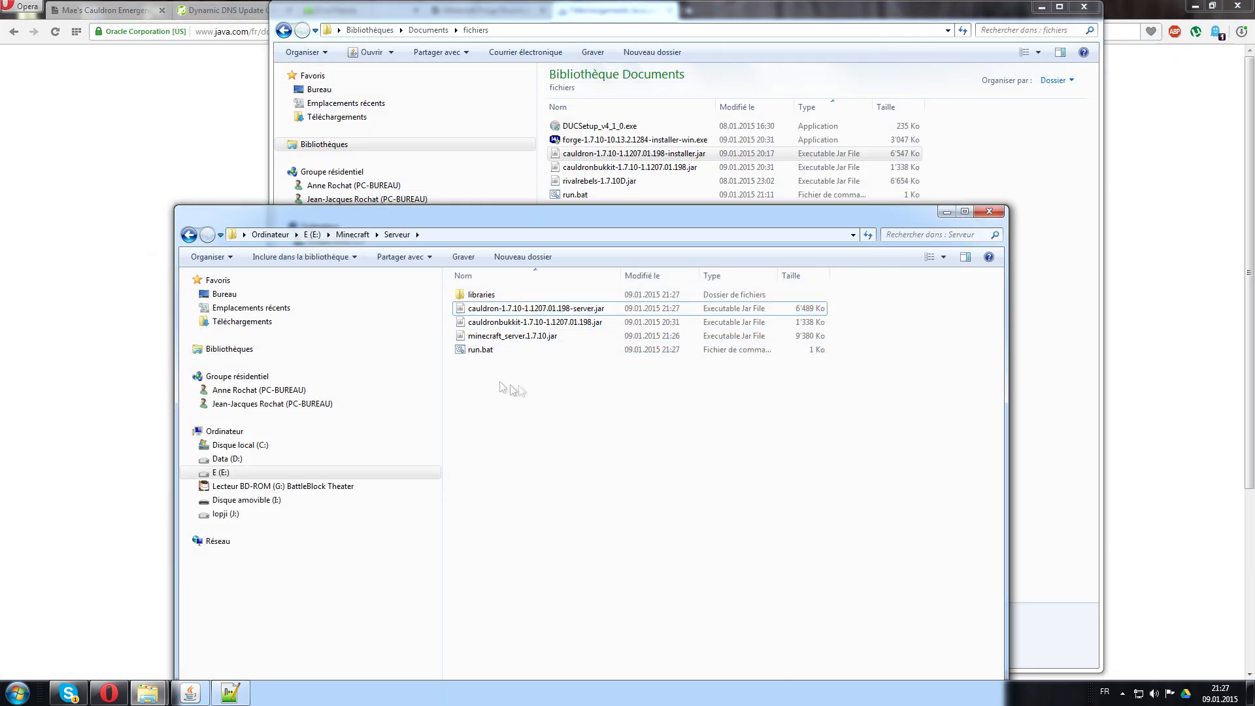
Run run.bat once, change eula.txt to eula=true, and relaunch the server
double_click(476, 351)
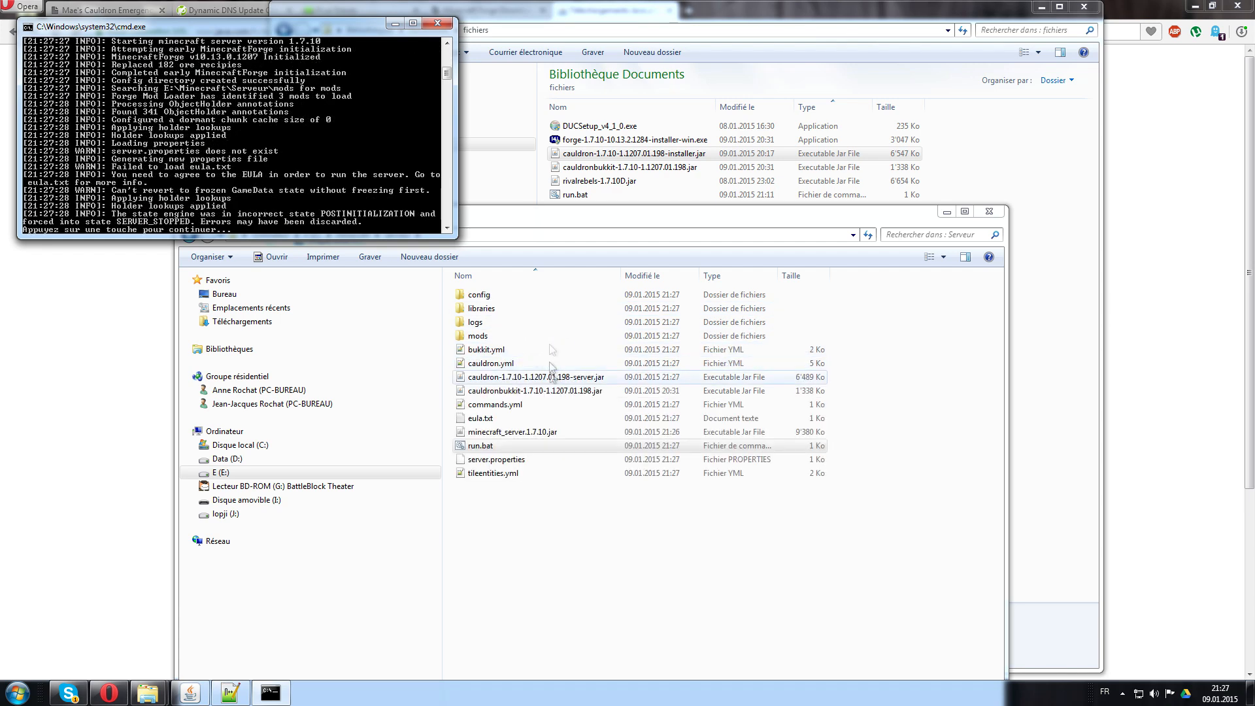
key("Return")
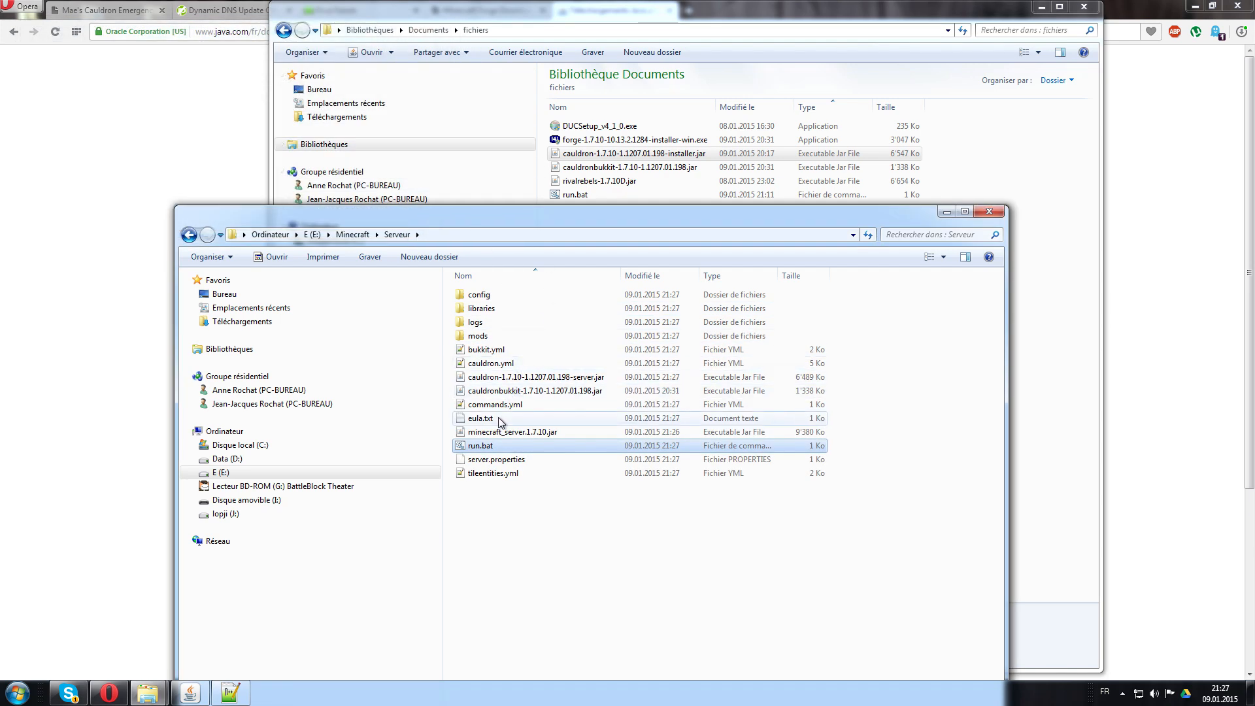
double_click(500, 419)
left_click_drag(178, 471, 153, 472)
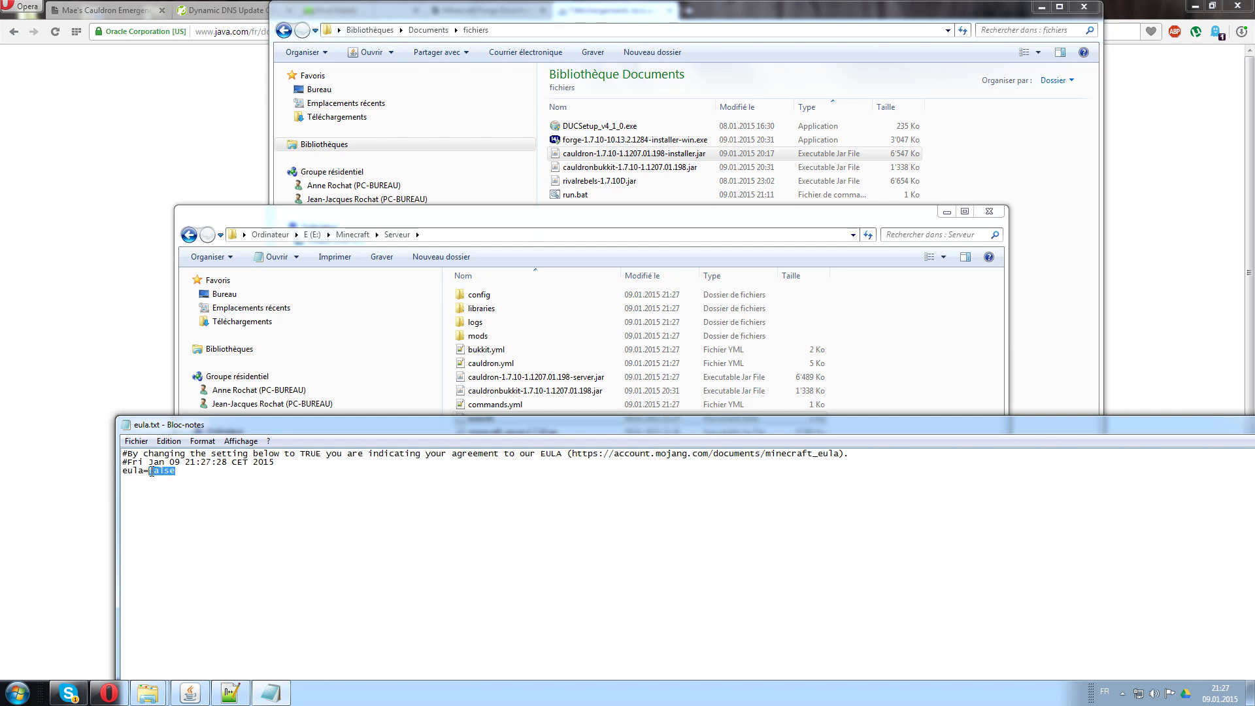
type("true")
left_click_drag(592, 431, 402, 519)
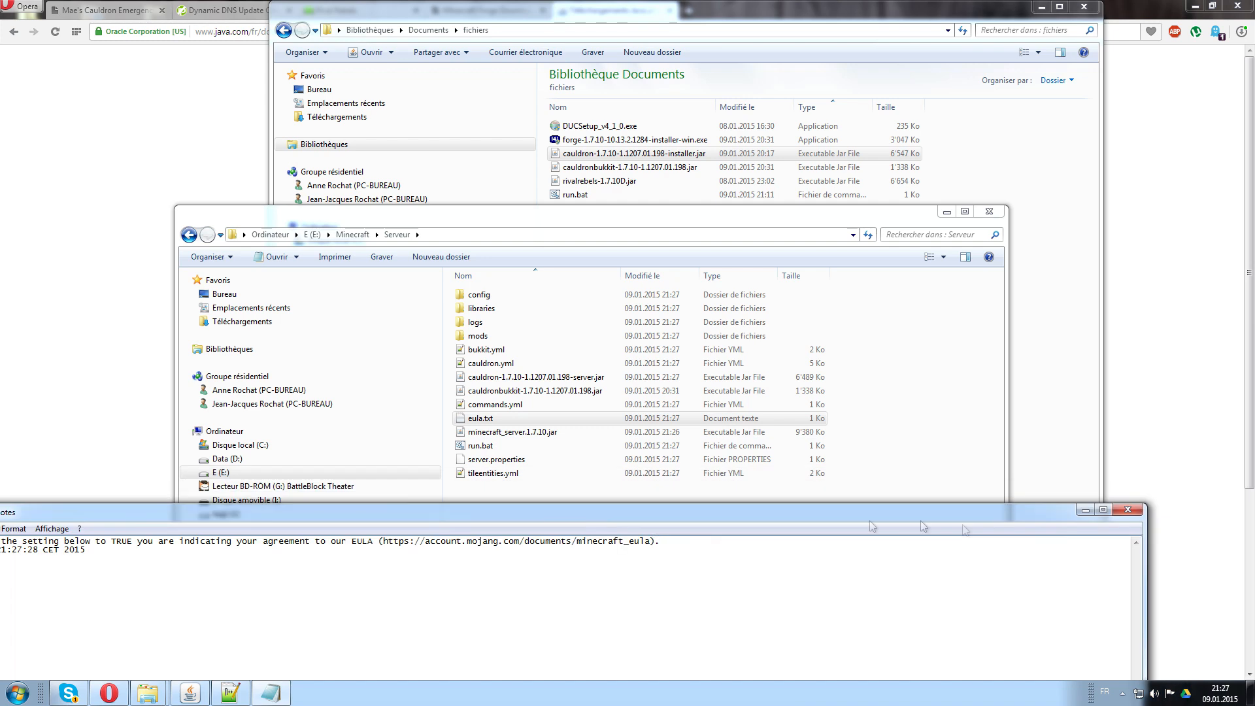
left_click(1126, 510)
double_click(512, 446)
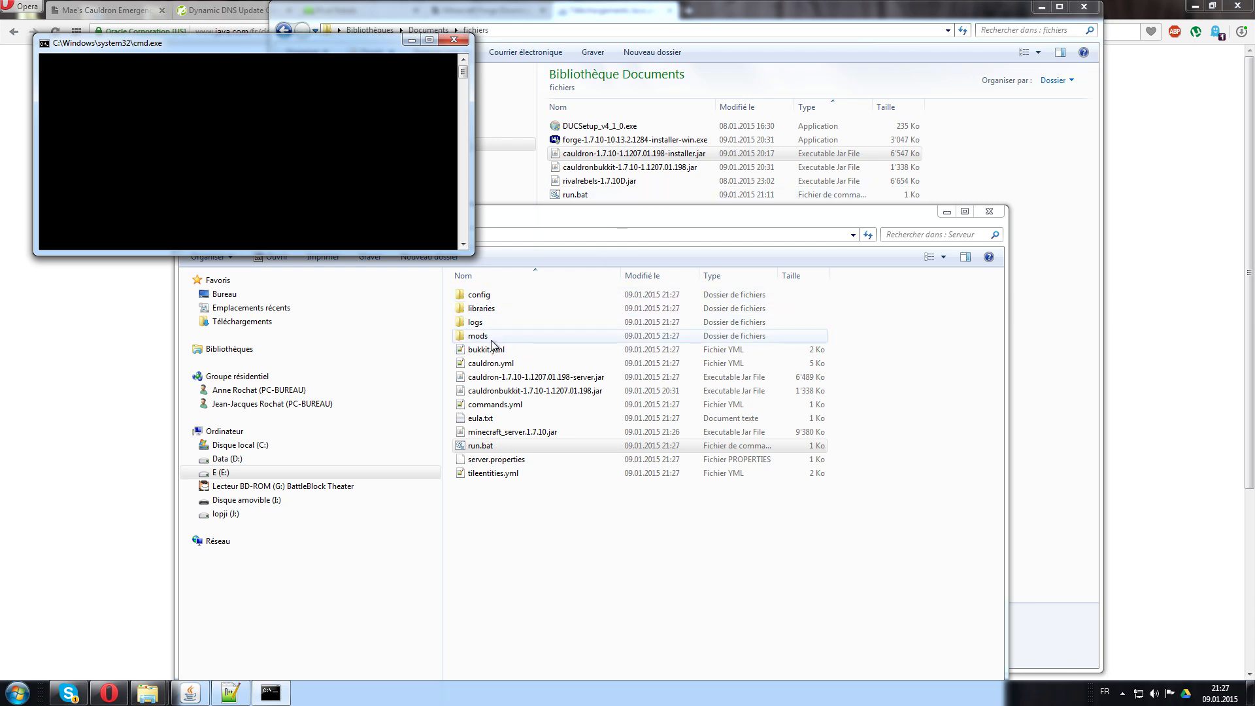
Shut the server down with the stop command, close its console, and open the Serveur mods folder
left_click(636, 184)
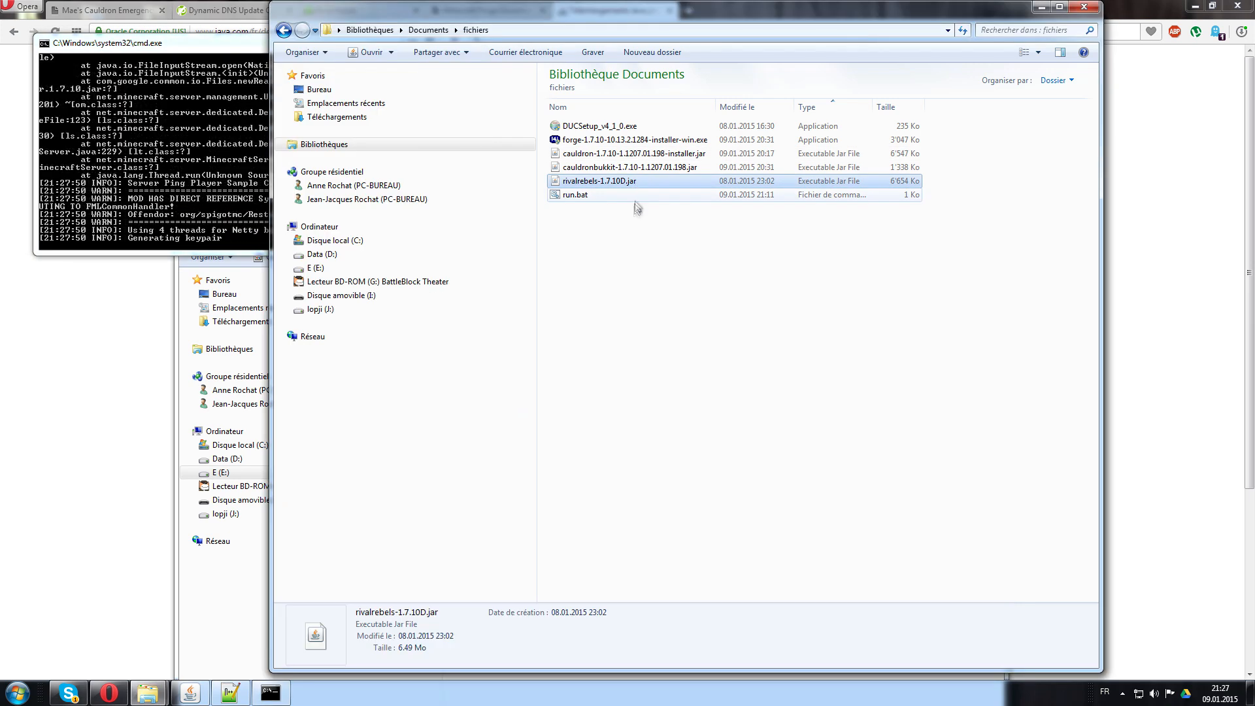
left_click(220, 213)
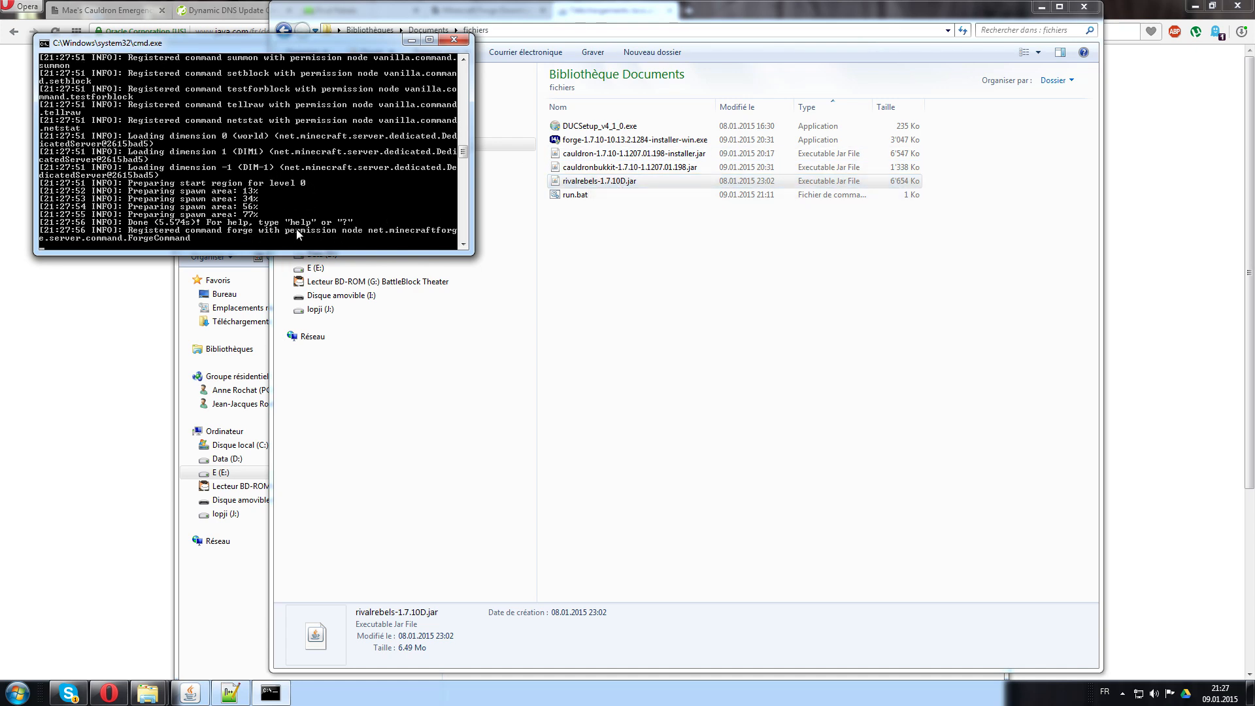
type("p")
key("Return")
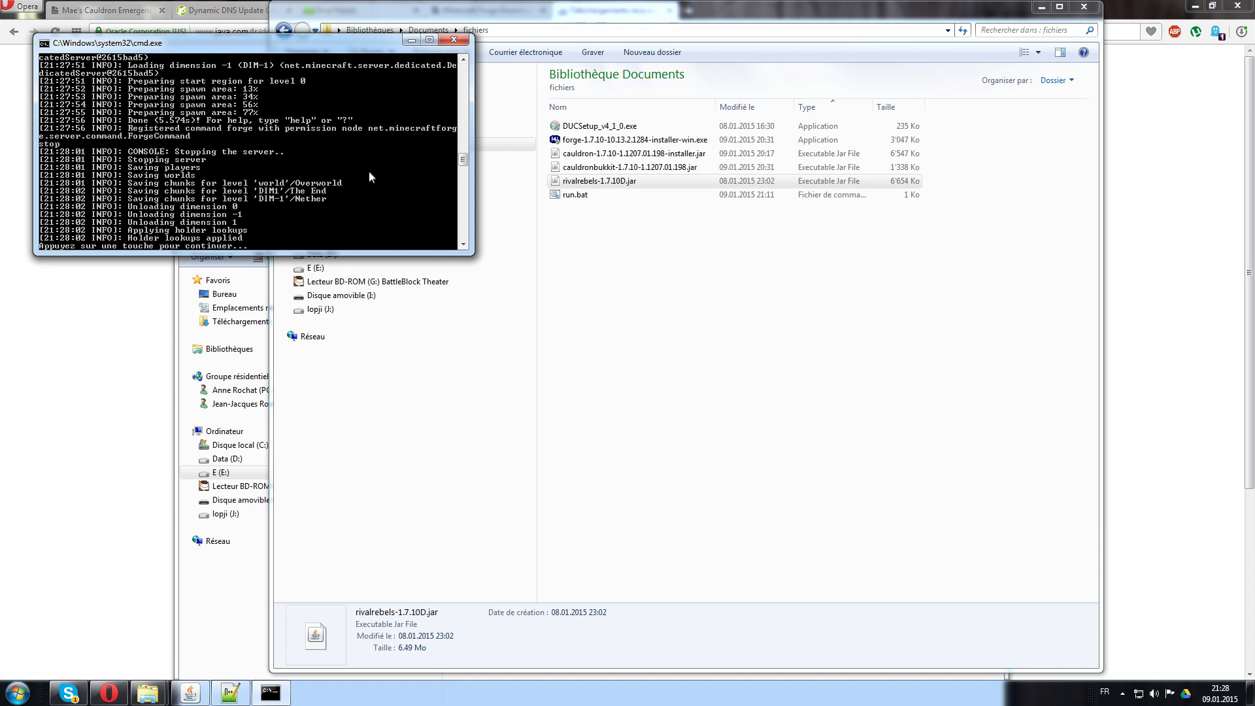
left_click(454, 40)
left_click_drag(658, 12, 893, 294)
double_click(494, 344)
Paste rivalrebels-1.7.10D.jar into the server mods, then open the client's AppData\Roaming\.minecraft\mods folder
key("ctrl+v")
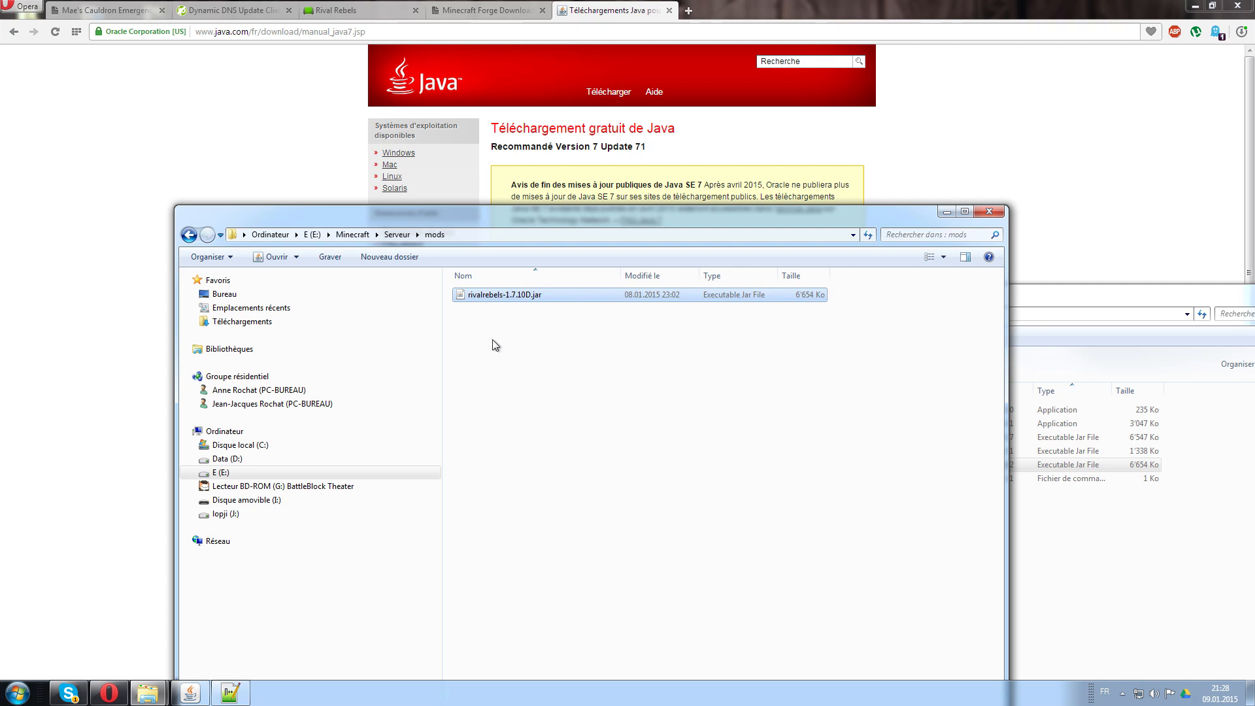
left_click(397, 235)
left_click(17, 693)
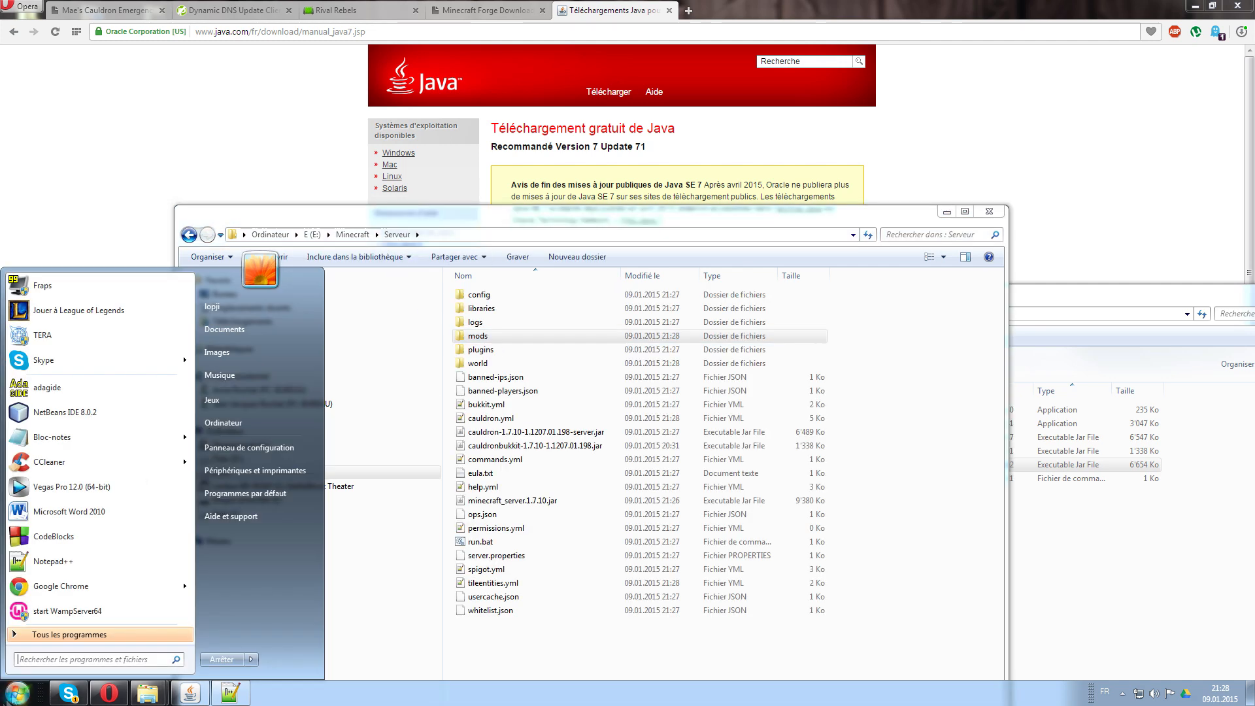
left_click(234, 424)
double_click(345, 101)
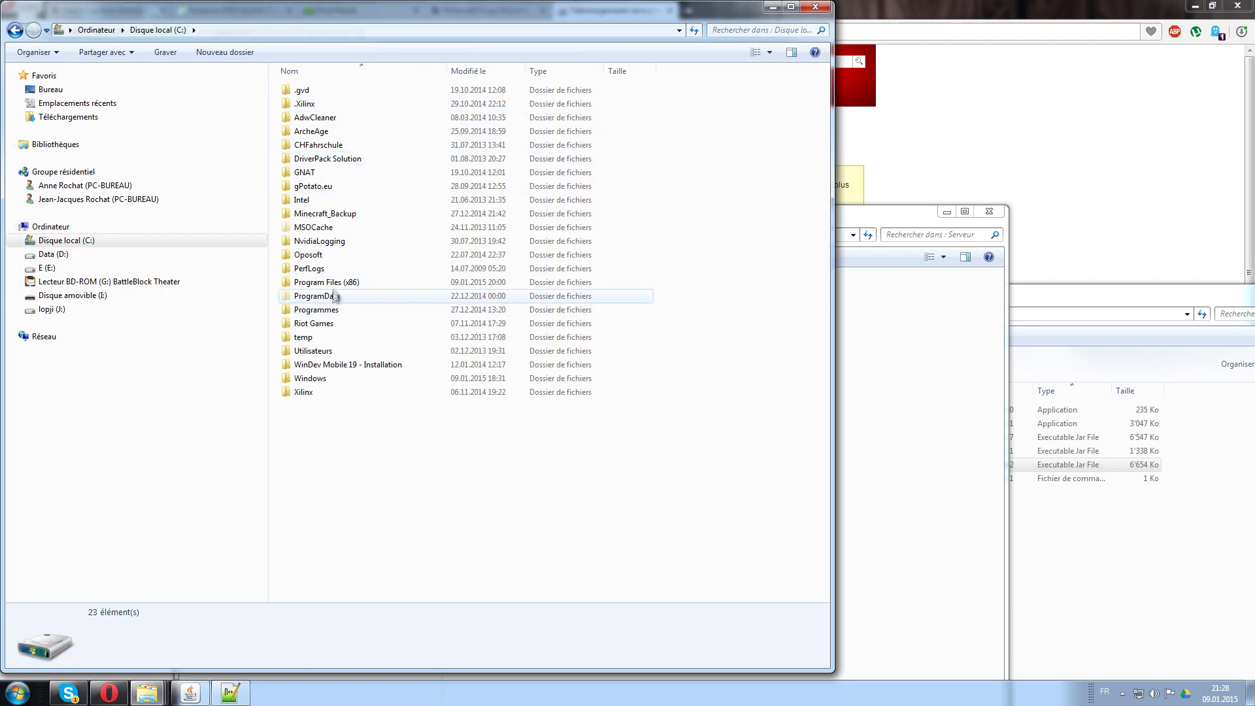
double_click(314, 351)
double_click(316, 104)
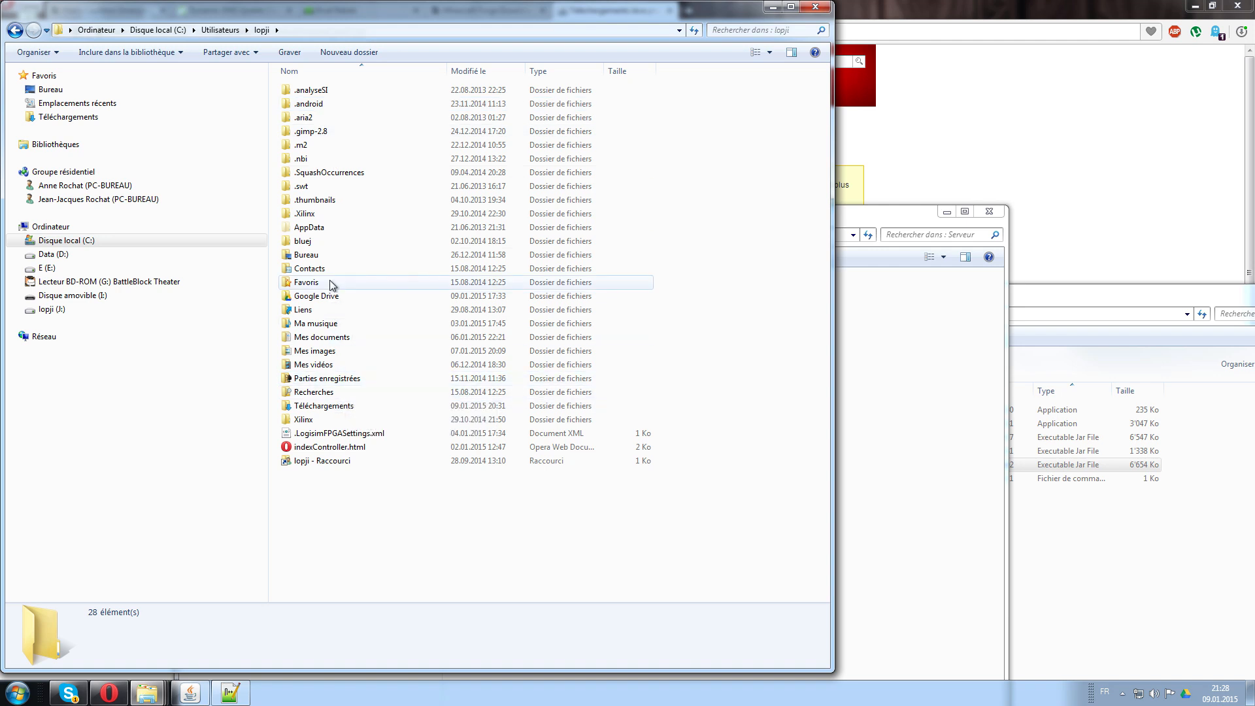
double_click(331, 228)
double_click(319, 117)
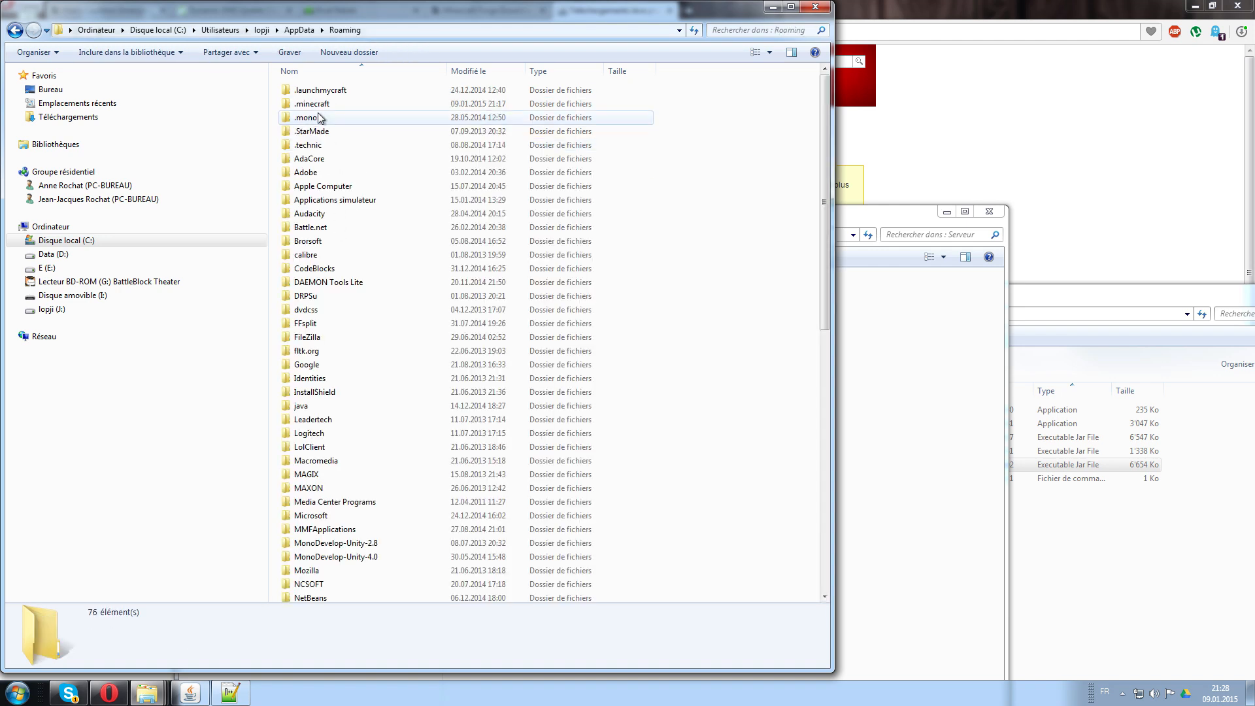
double_click(314, 103)
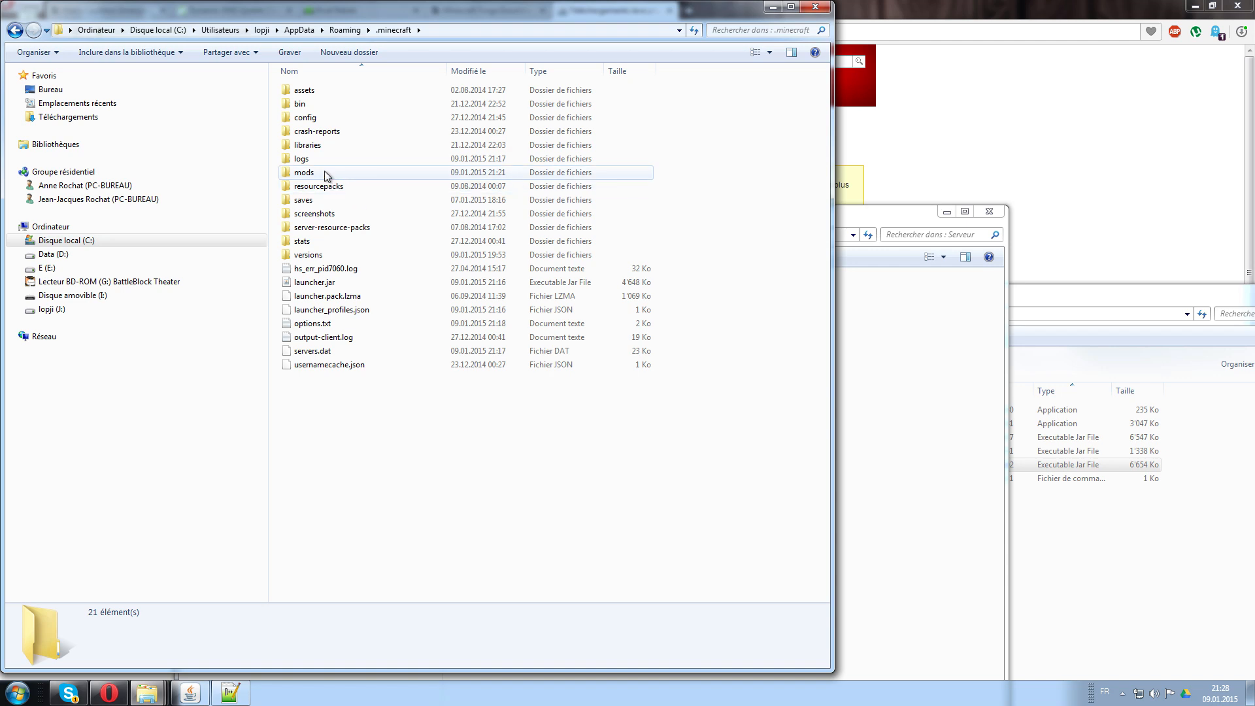
double_click(324, 171)
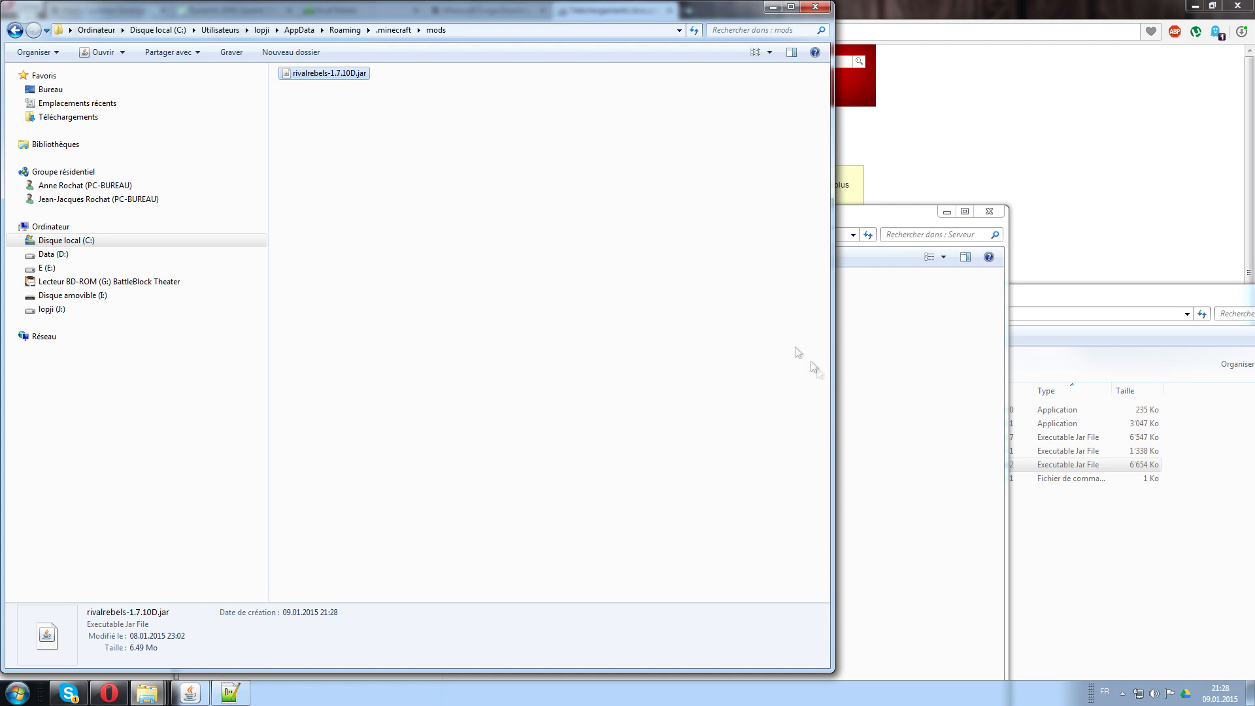
left_click(1085, 573)
left_click_drag(842, 300, 486, 229)
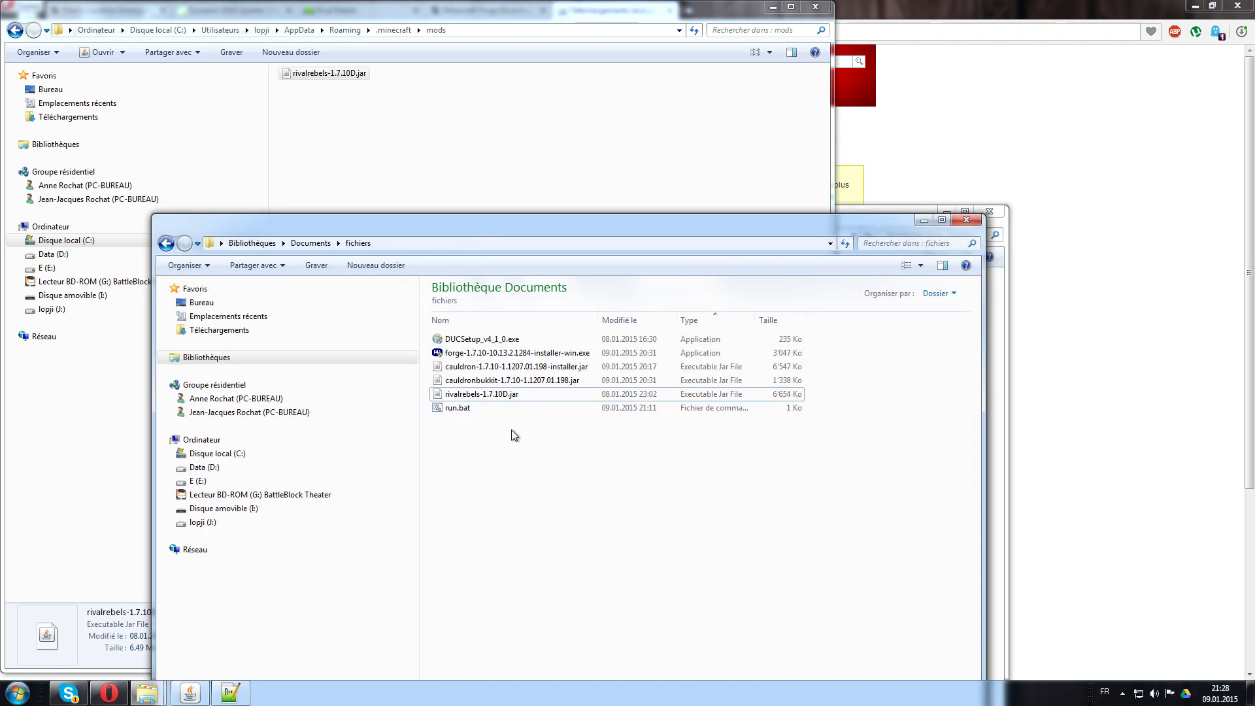
Relaunch the server from run.bat in Serveur and minimize its console once loaded
mouse_move(146, 693)
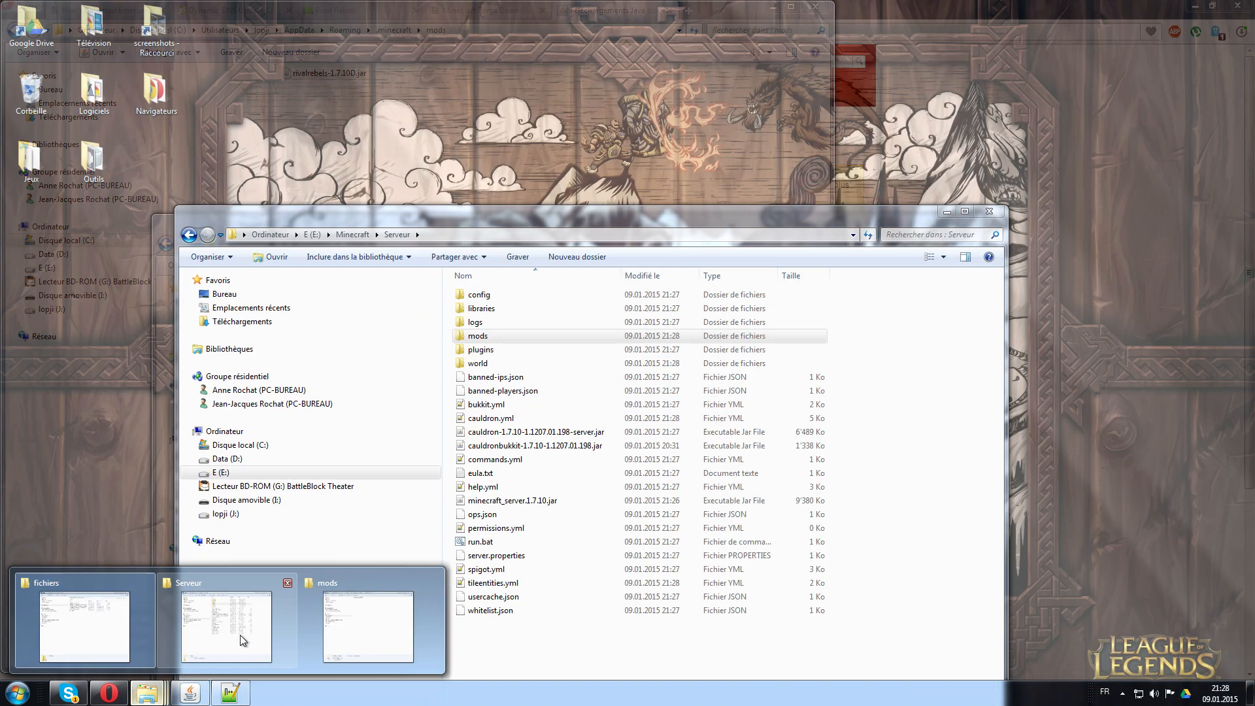
left_click(240, 635)
double_click(484, 541)
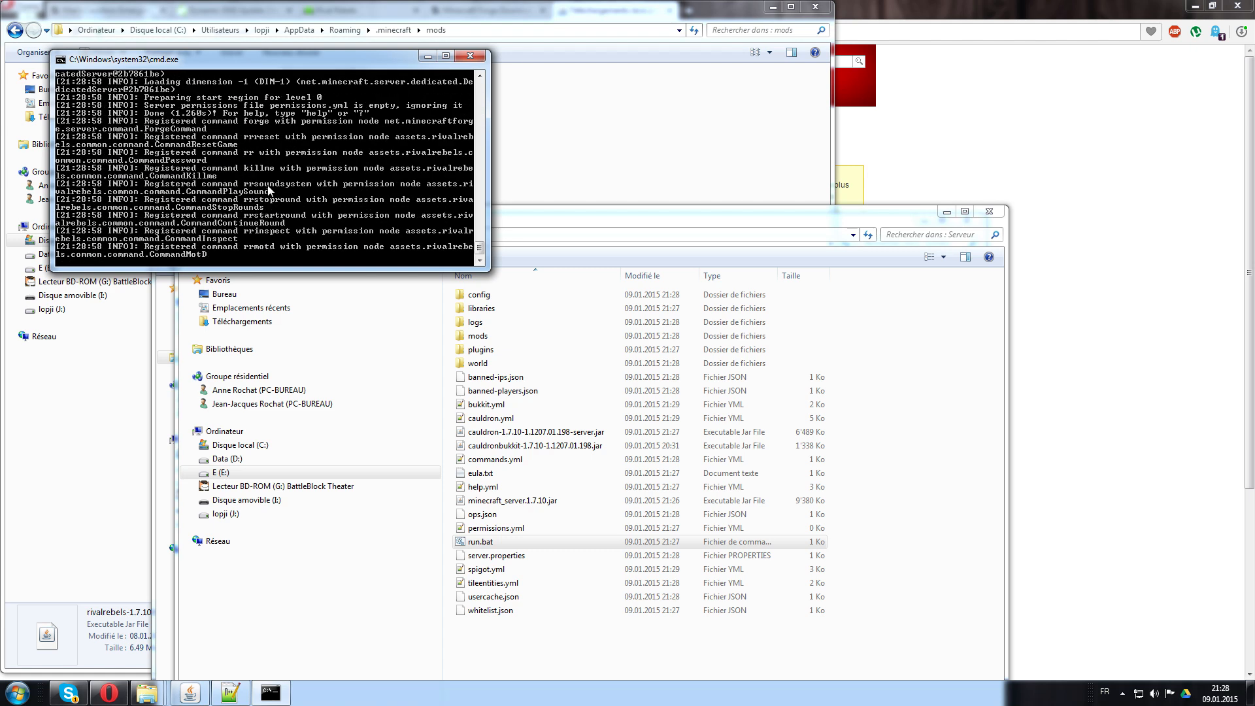
left_click(426, 57)
left_click(19, 696)
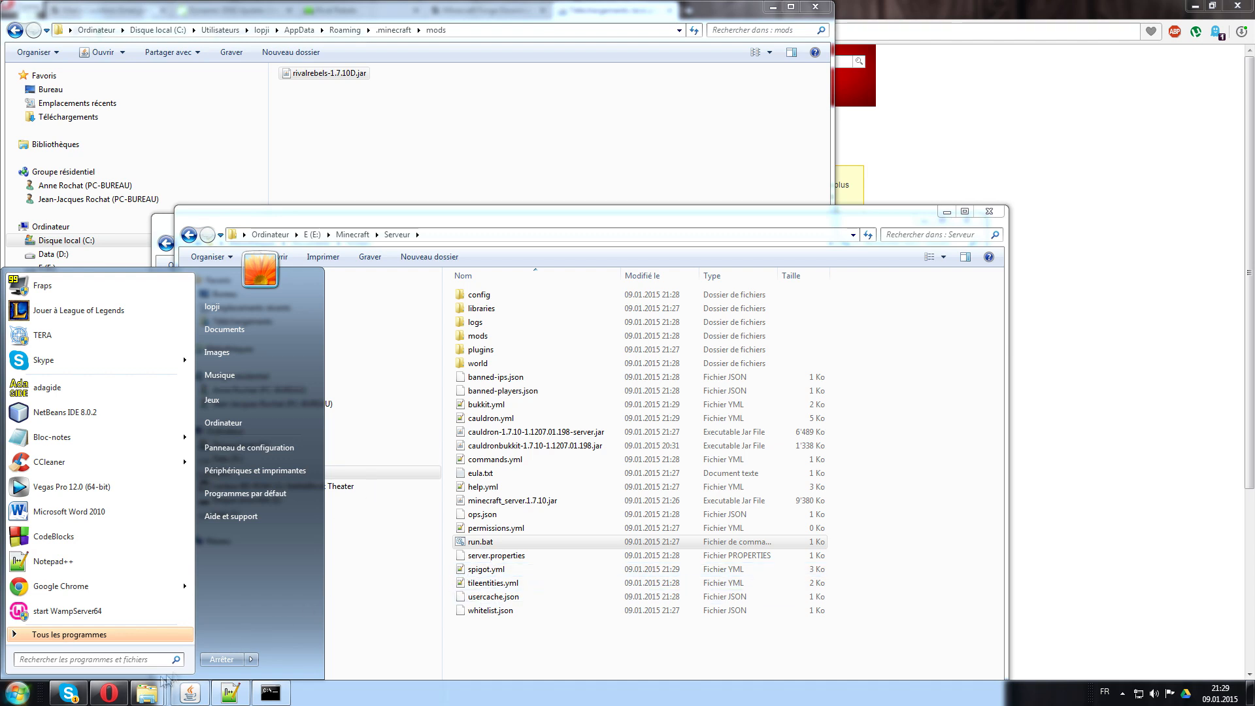
Bring the fichiers folder forward and launch No-IP DUC from a 'duc' Start search
left_click(147, 692)
left_click(108, 659)
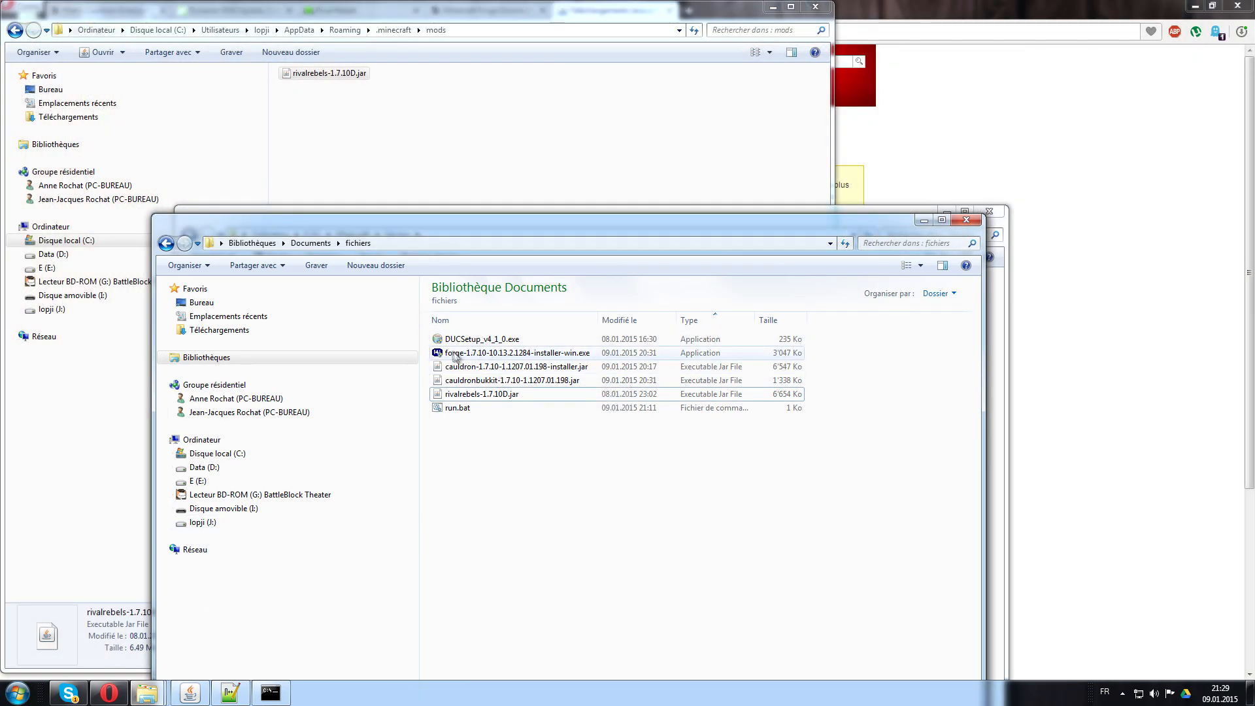
left_click(17, 692)
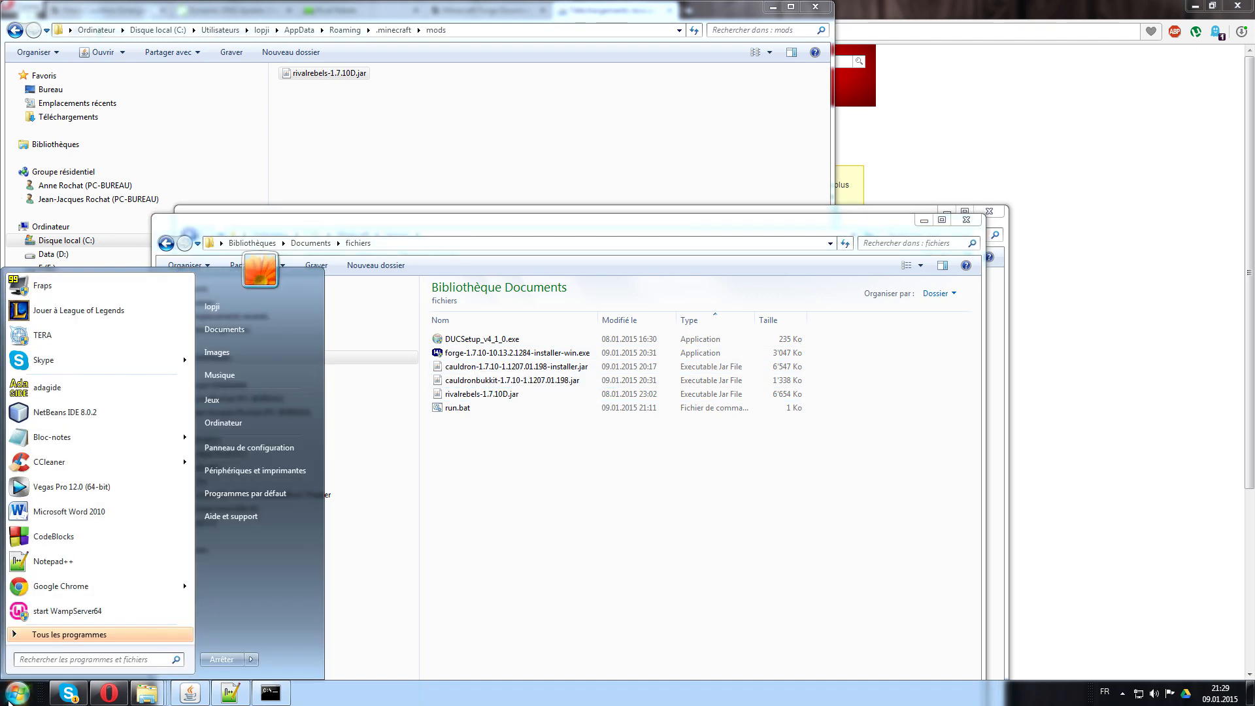
type("duc")
key("Return")
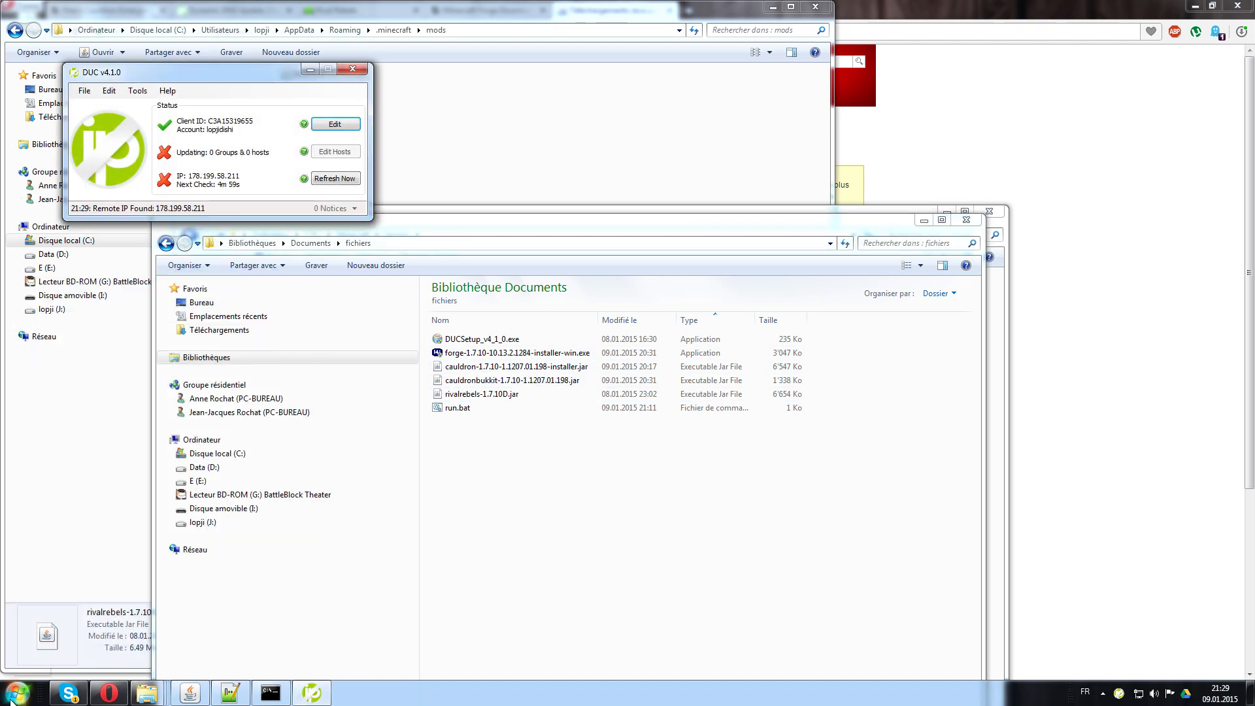
left_click_drag(192, 81, 426, 183)
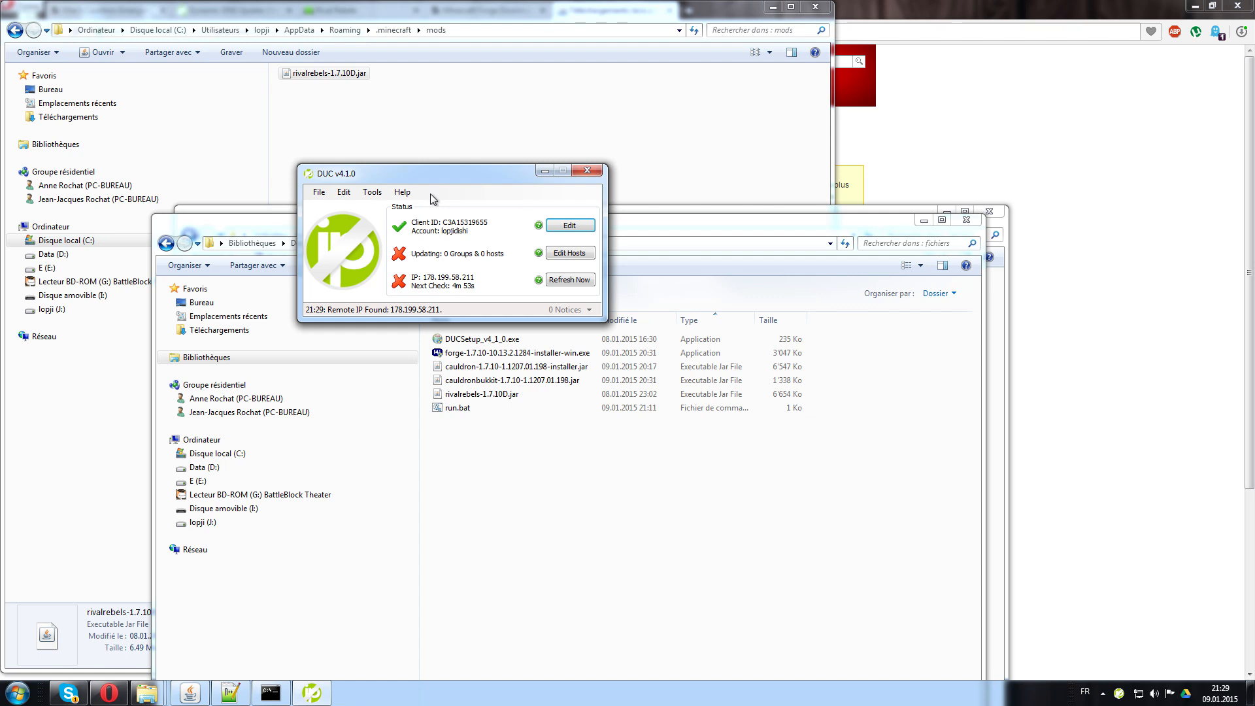
Confirm DUC's host selection is still empty, then return to Opera
left_click(574, 253)
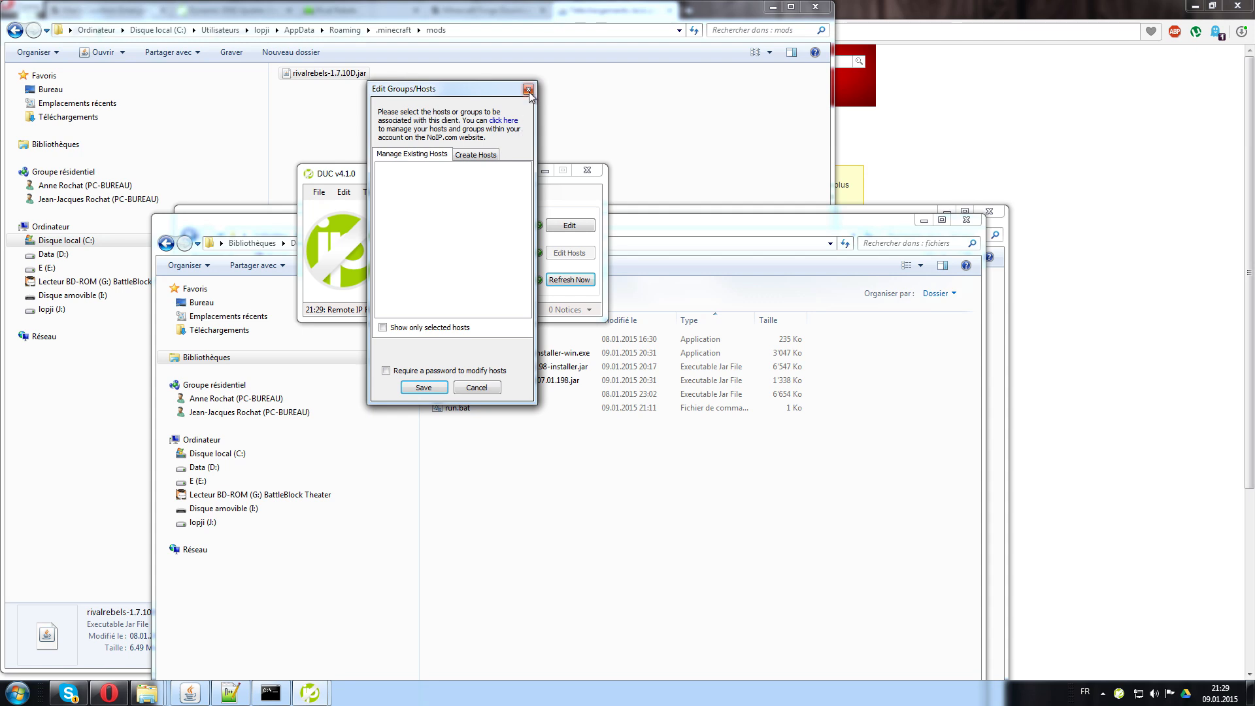
left_click(531, 94)
left_click(956, 168)
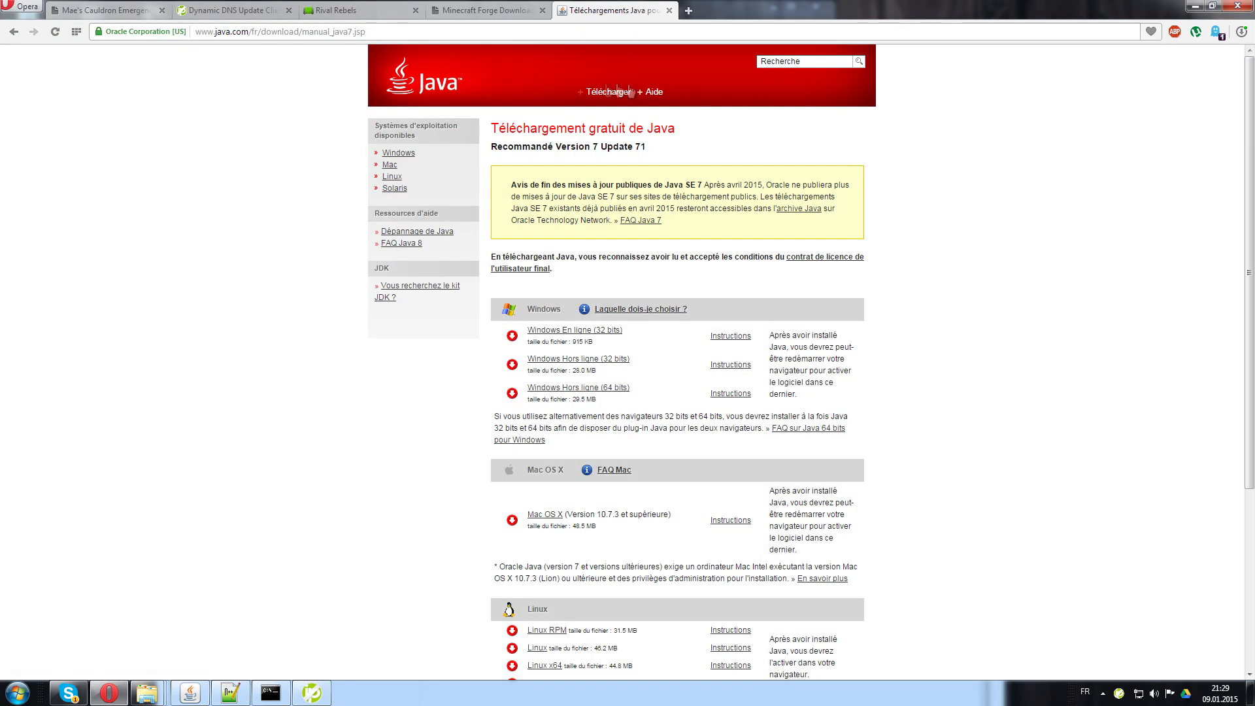
Open the No-IP members page in a new tab and start adding a host under Hosts / Redirects
left_click(232, 9)
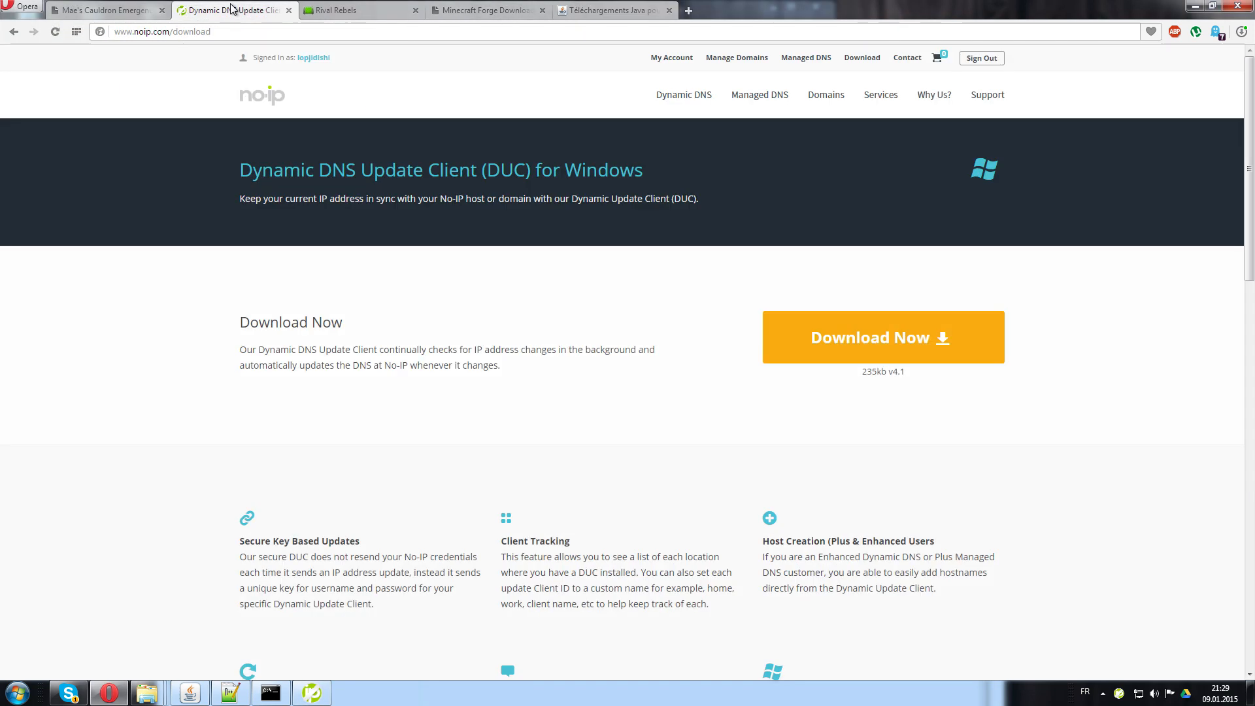
left_click(689, 10)
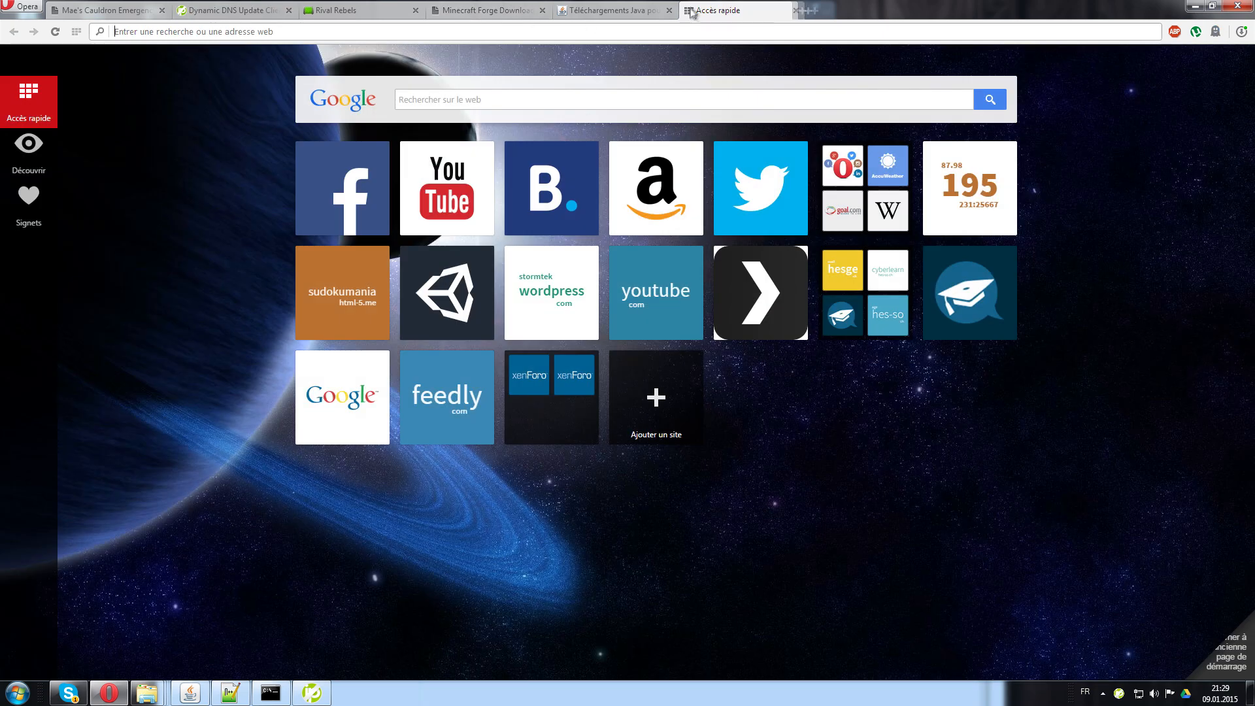
type("no")
key("Return")
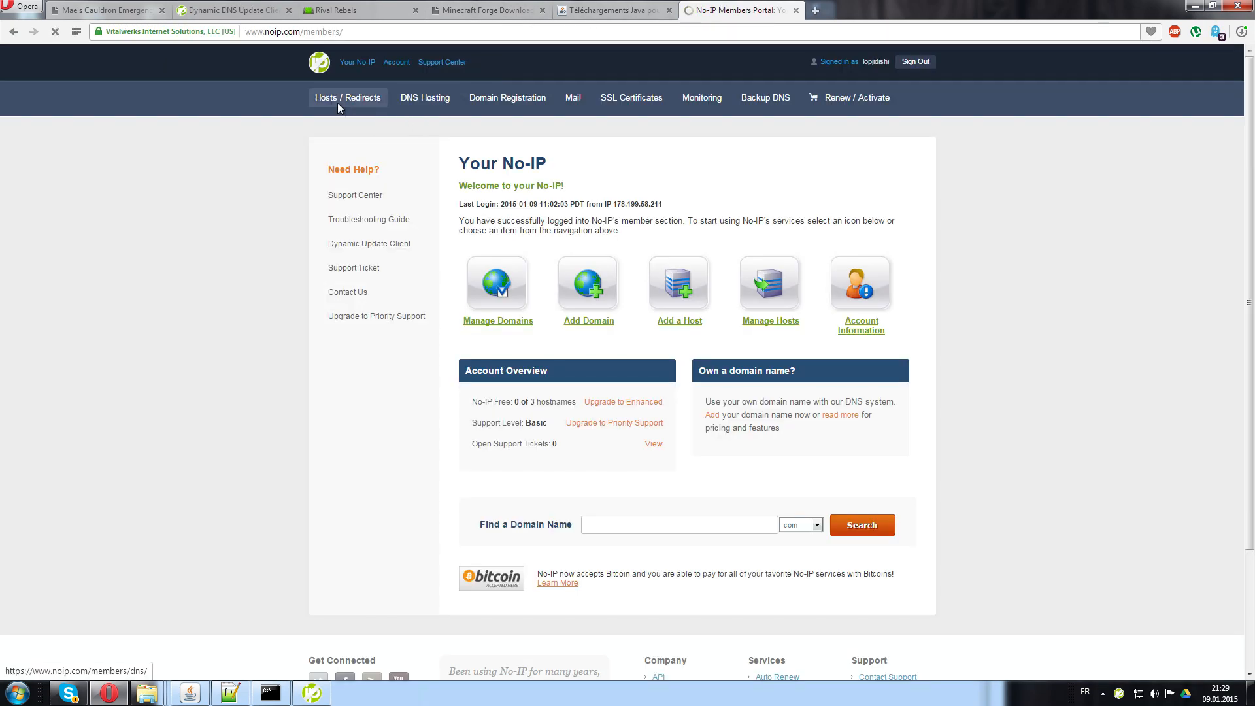
left_click(337, 103)
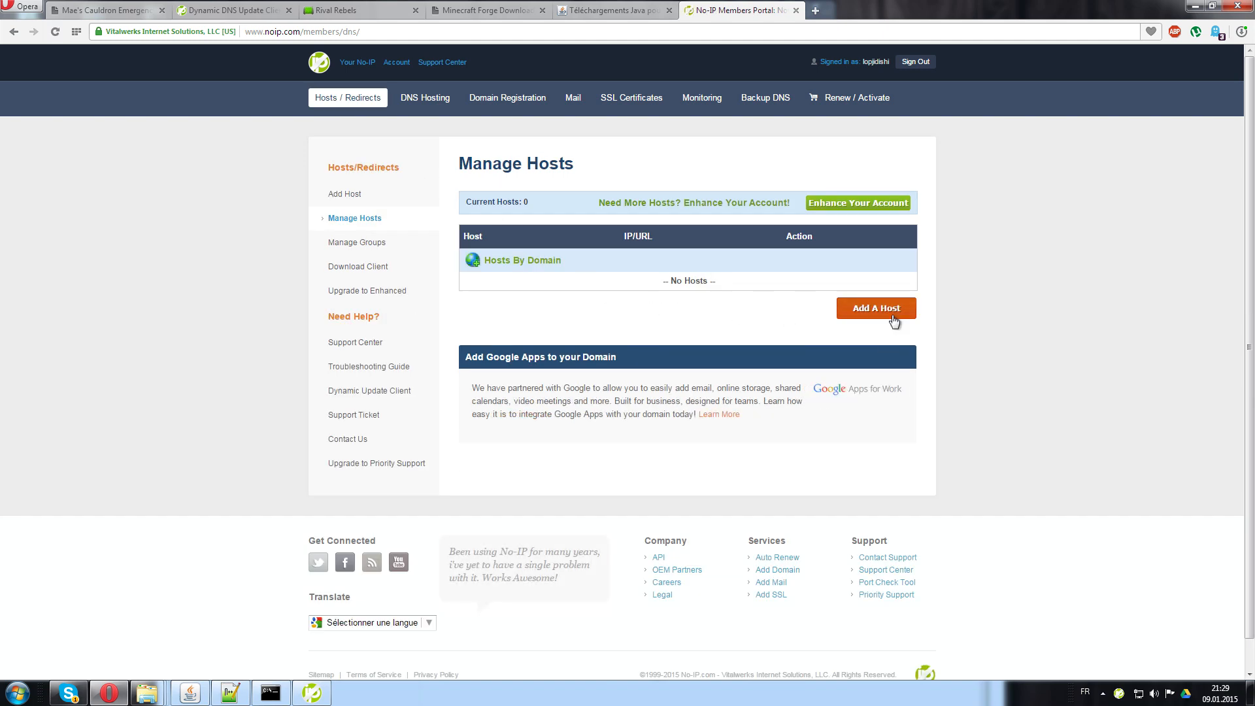
left_click(891, 317)
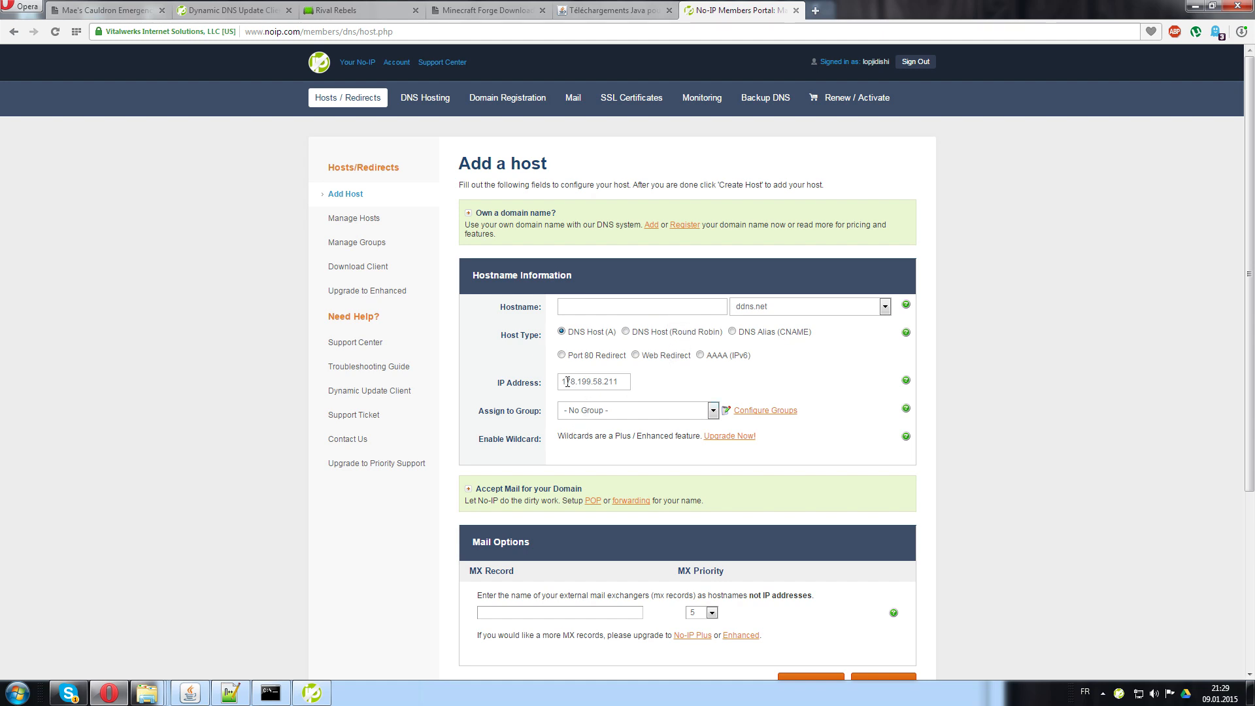
Enter a hostname with the ddns.net domain and create the host
left_click(311, 693)
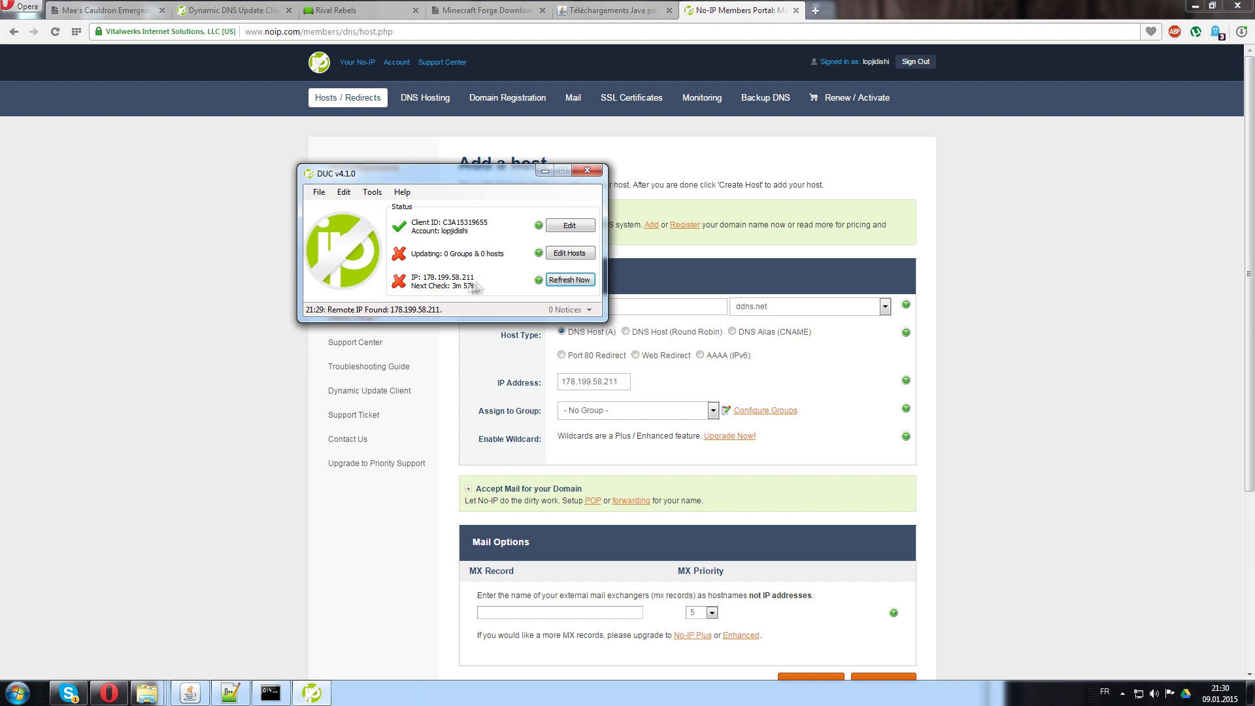
left_click(544, 174)
left_click(597, 307)
left_click(771, 307)
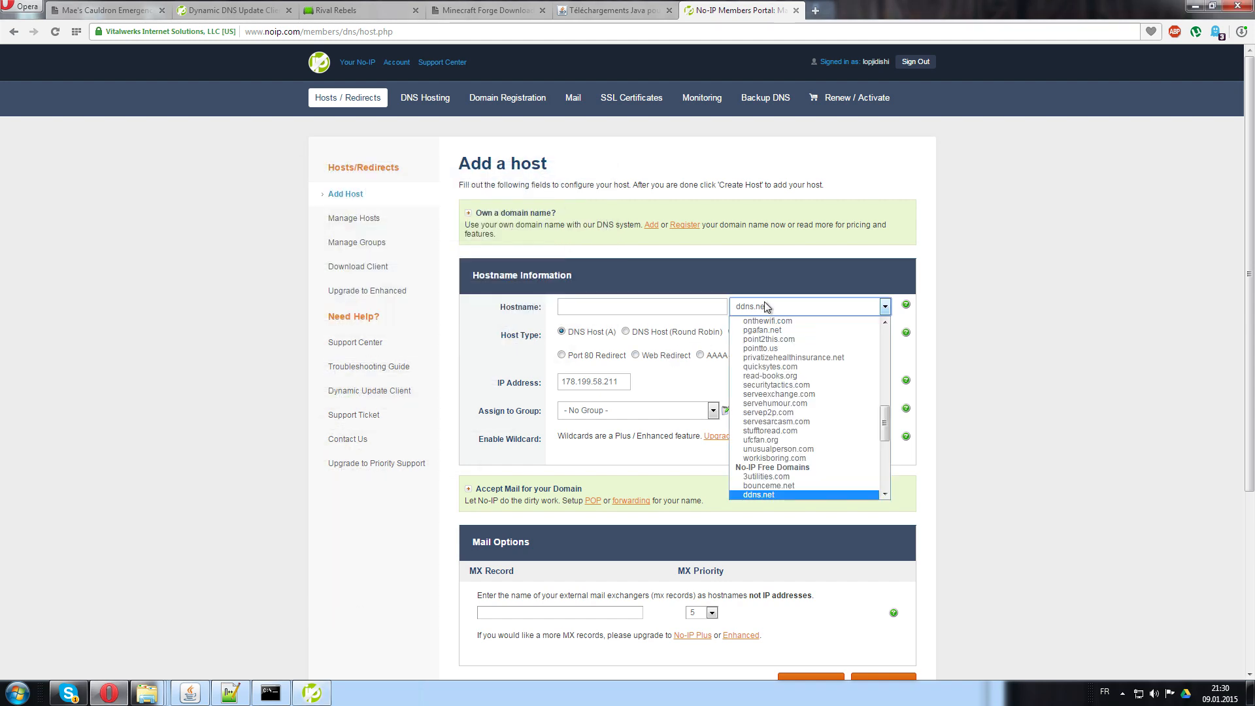
left_click(824, 494)
left_click(627, 310)
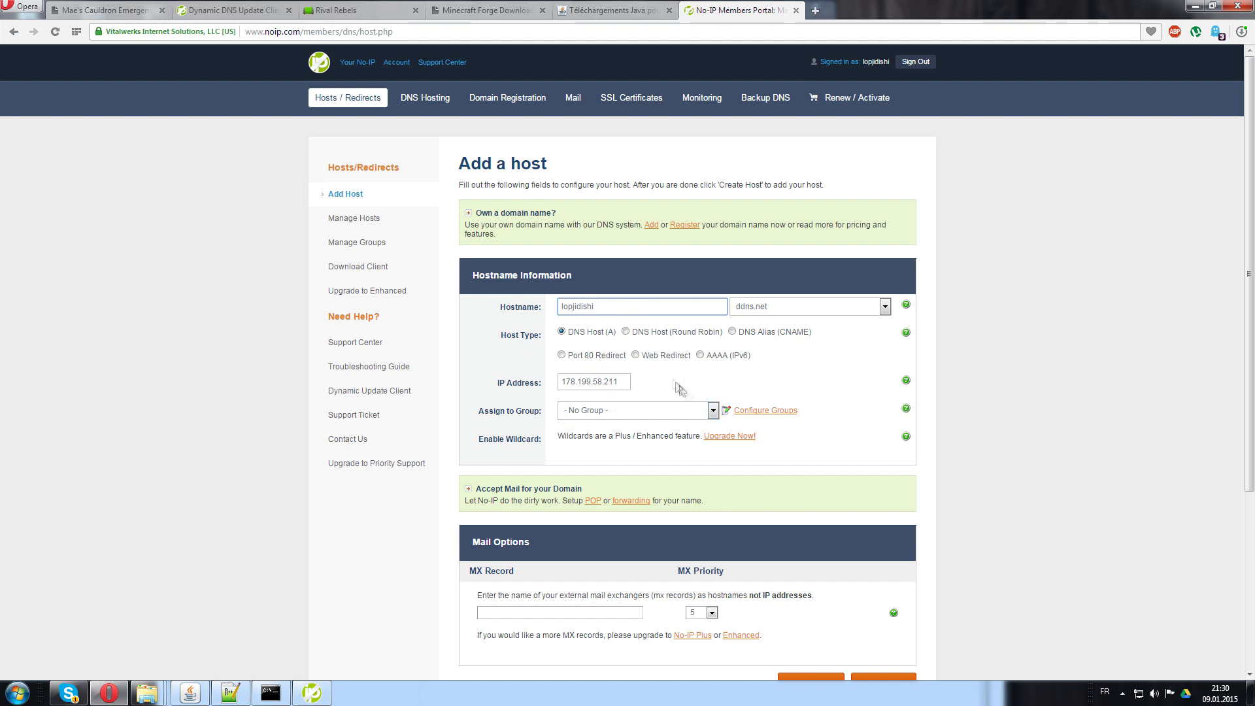
scroll(575, 428, "down", 1)
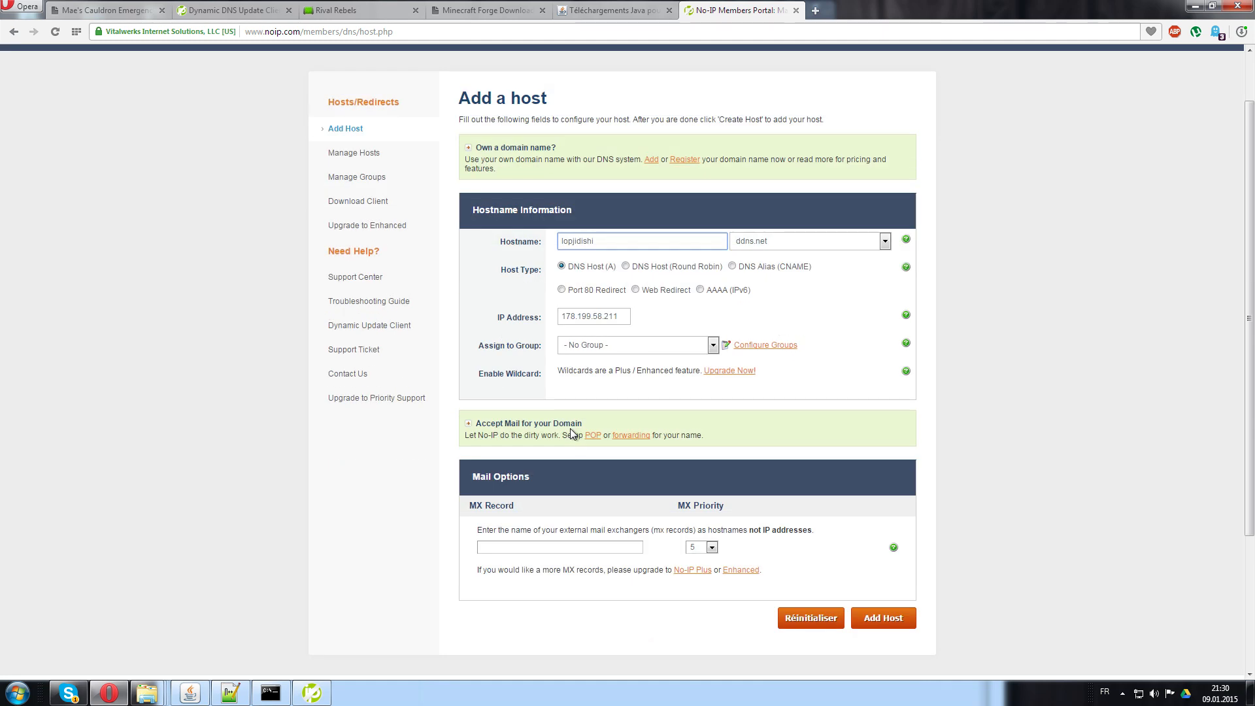
left_click(896, 621)
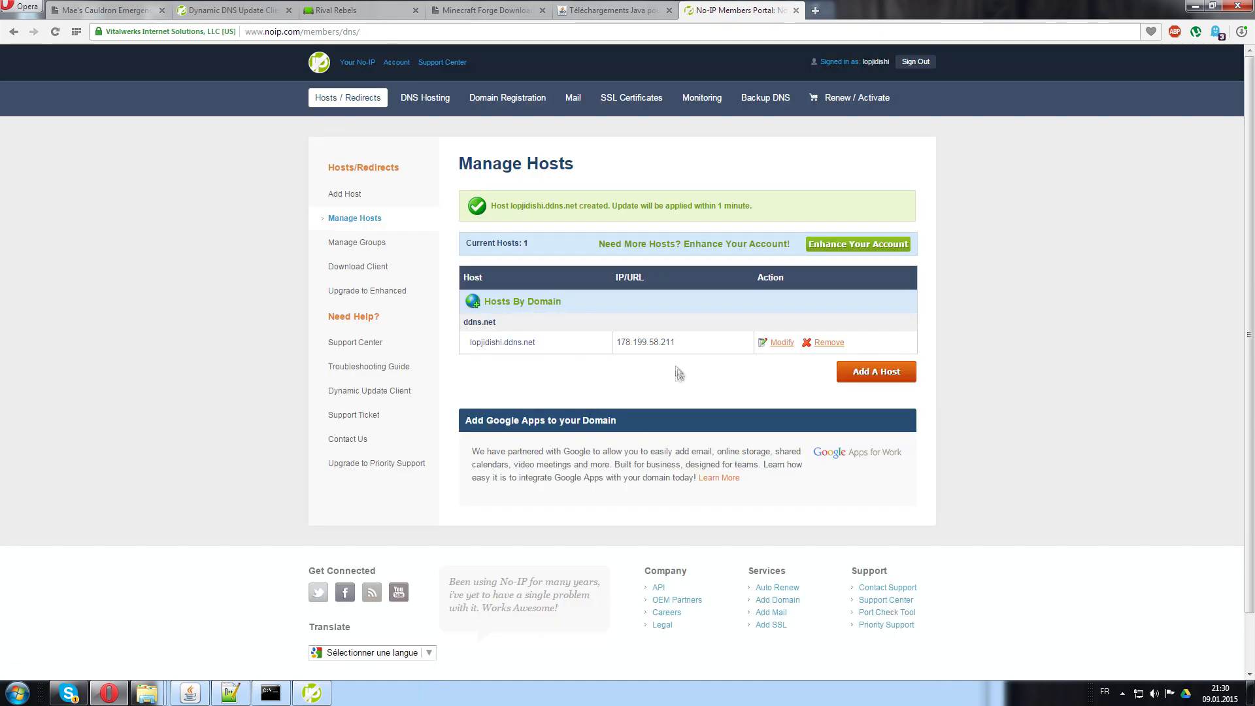
left_click(309, 694)
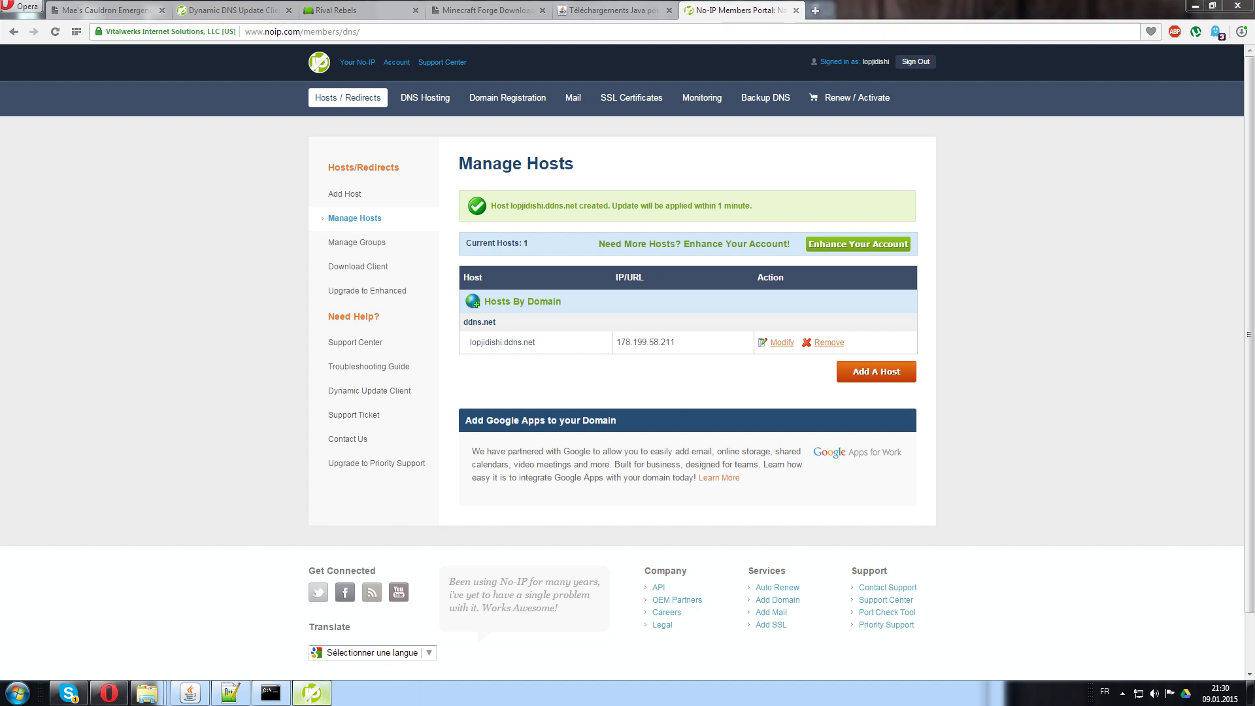
left_click(566, 280)
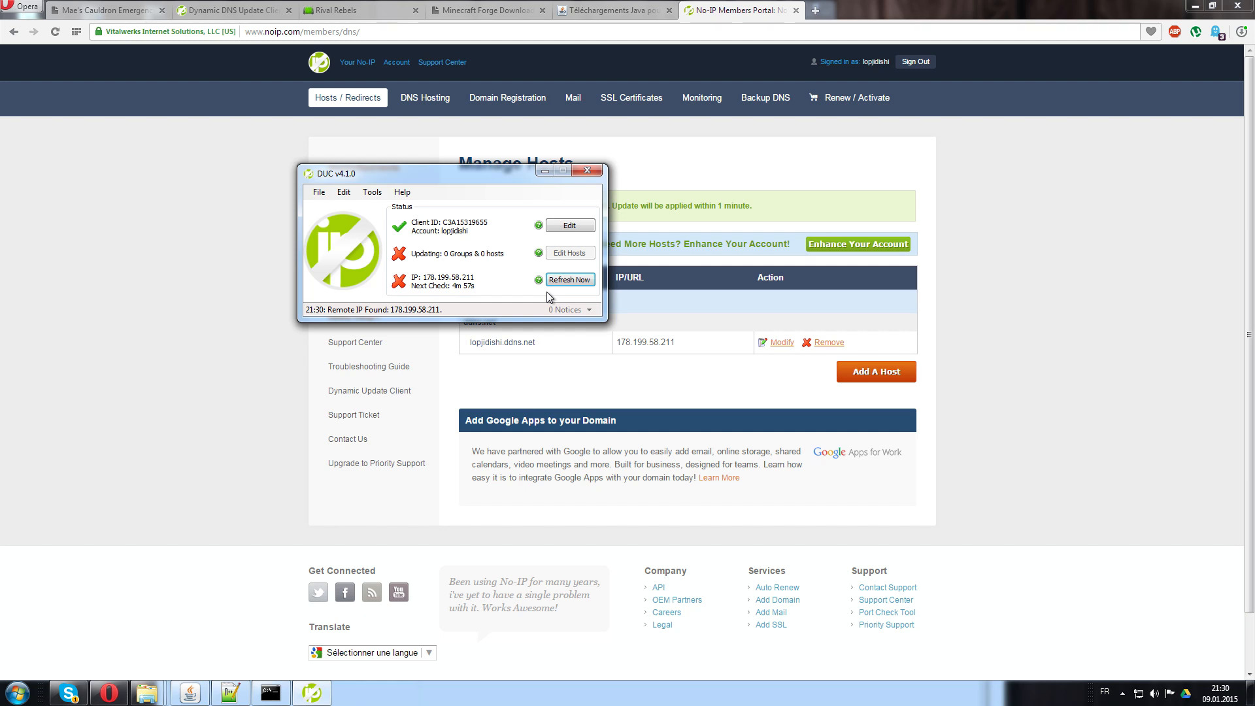
left_click(570, 253)
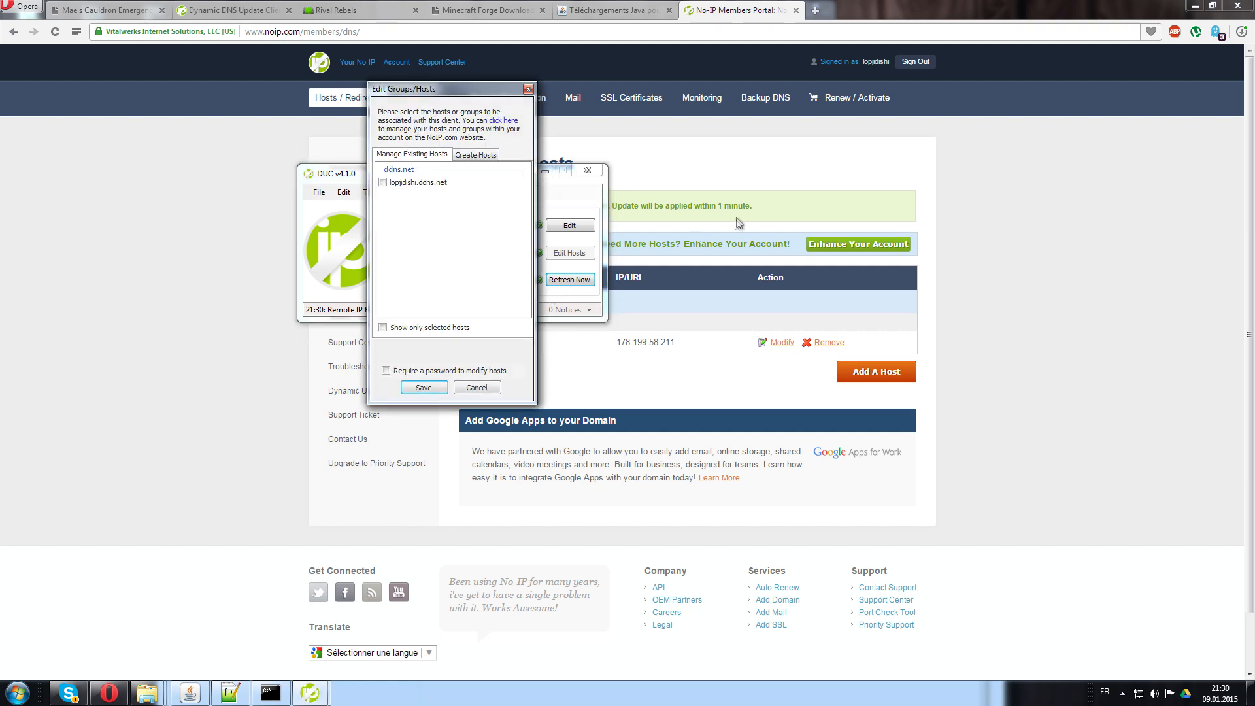
left_click(384, 184)
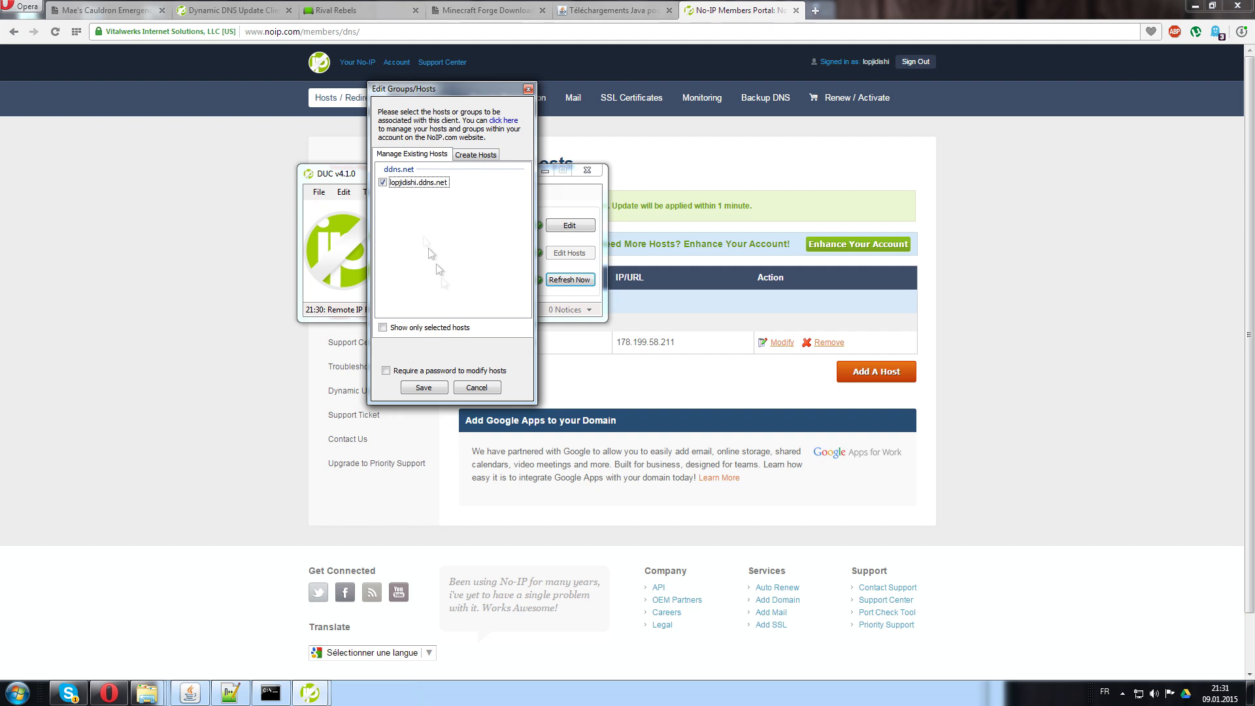
left_click(424, 388)
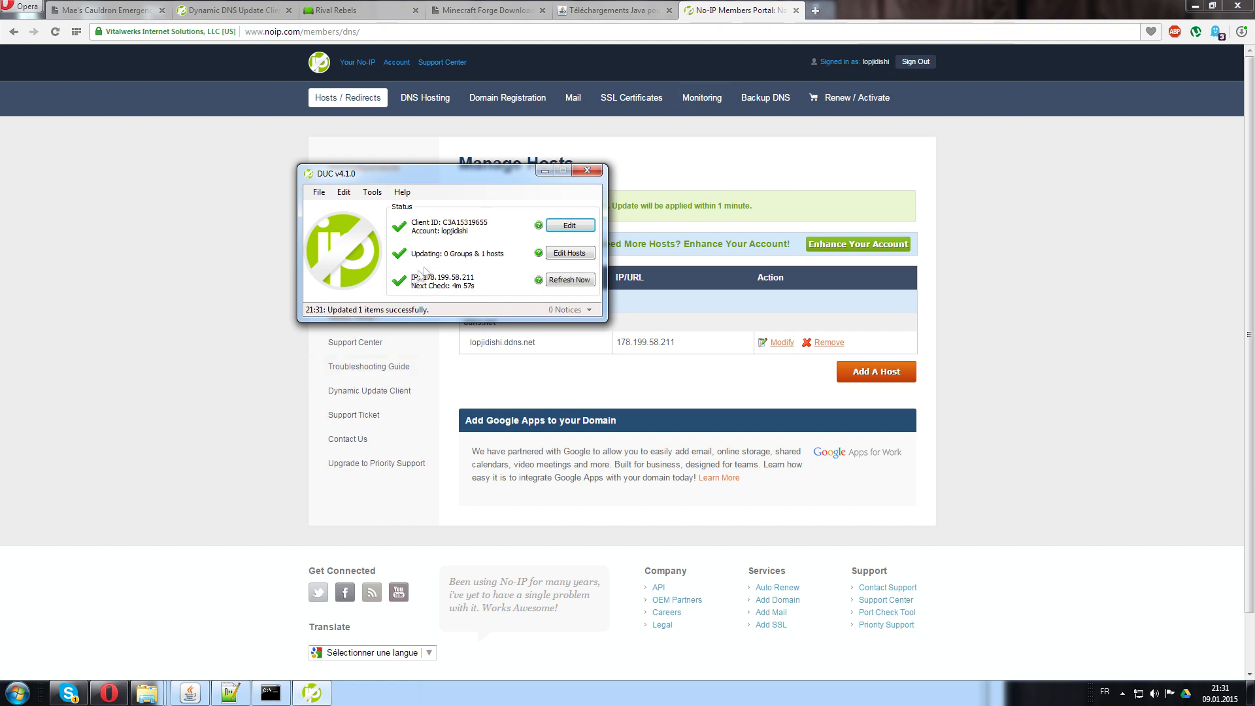
left_click(18, 693)
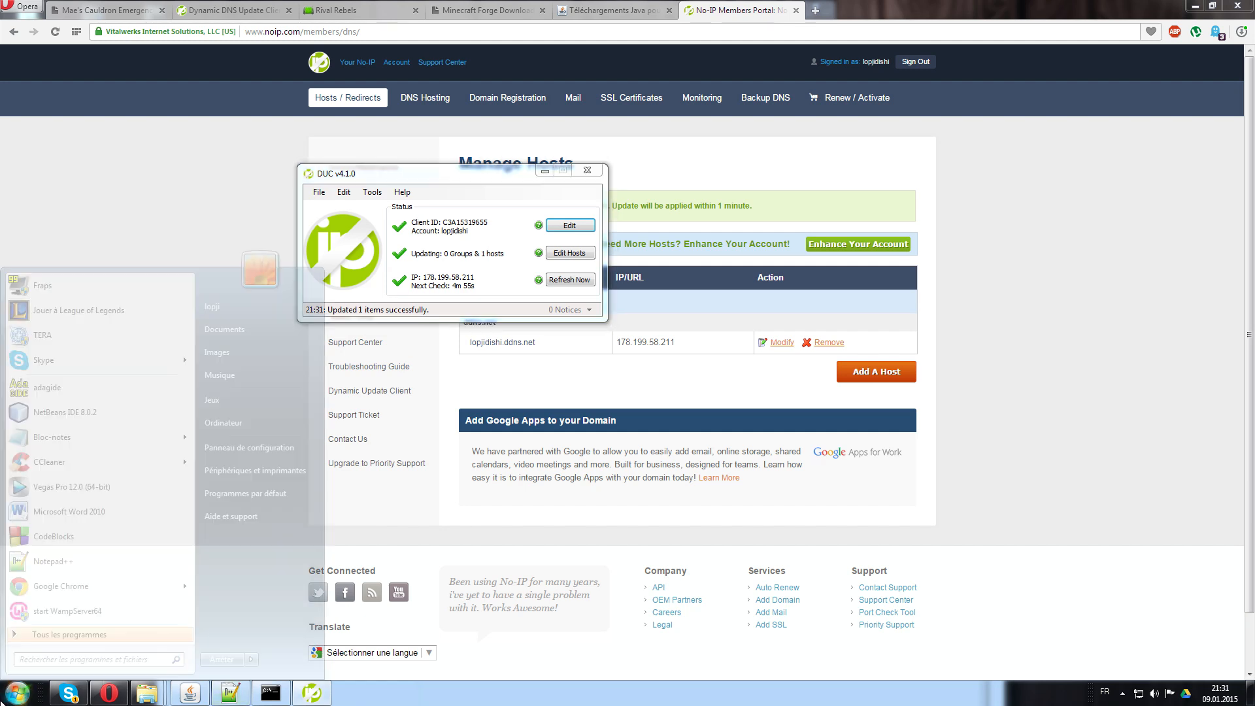
Run ipconfig /all in Command Prompt to find IPv4 192.168.188.38 and gateway 192.168.188.1
type("cmd")
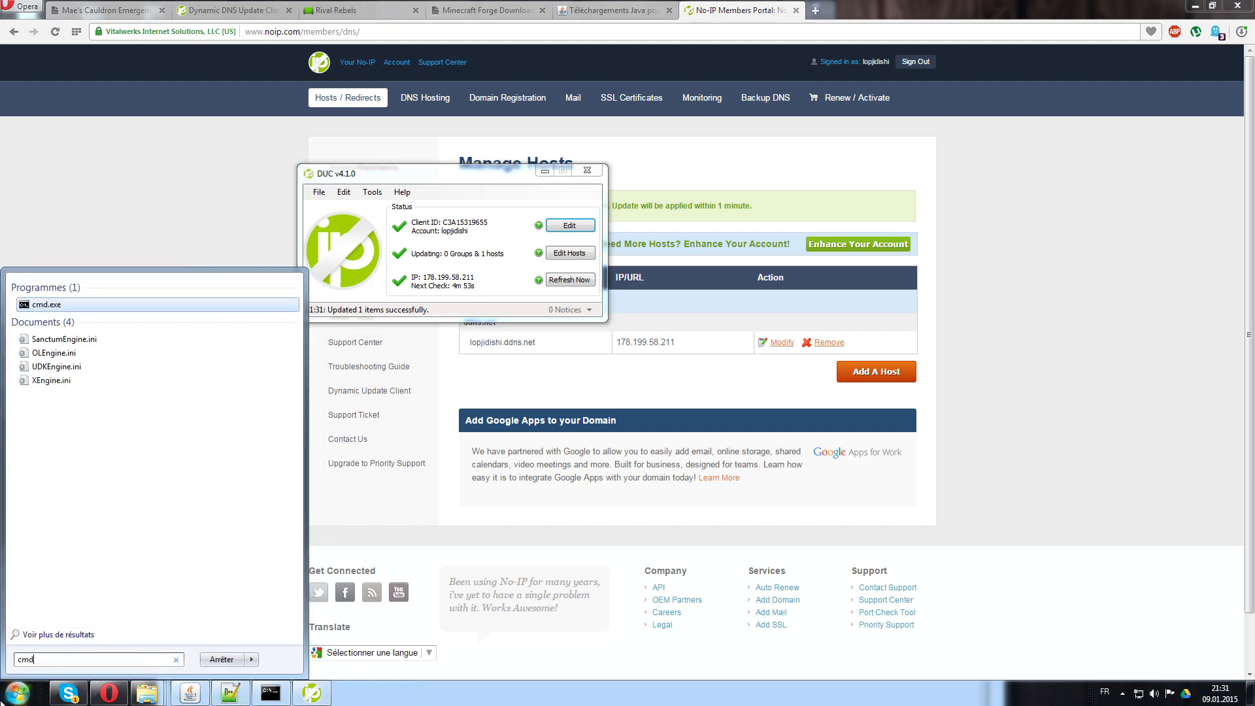
key("Return")
type("ipcon")
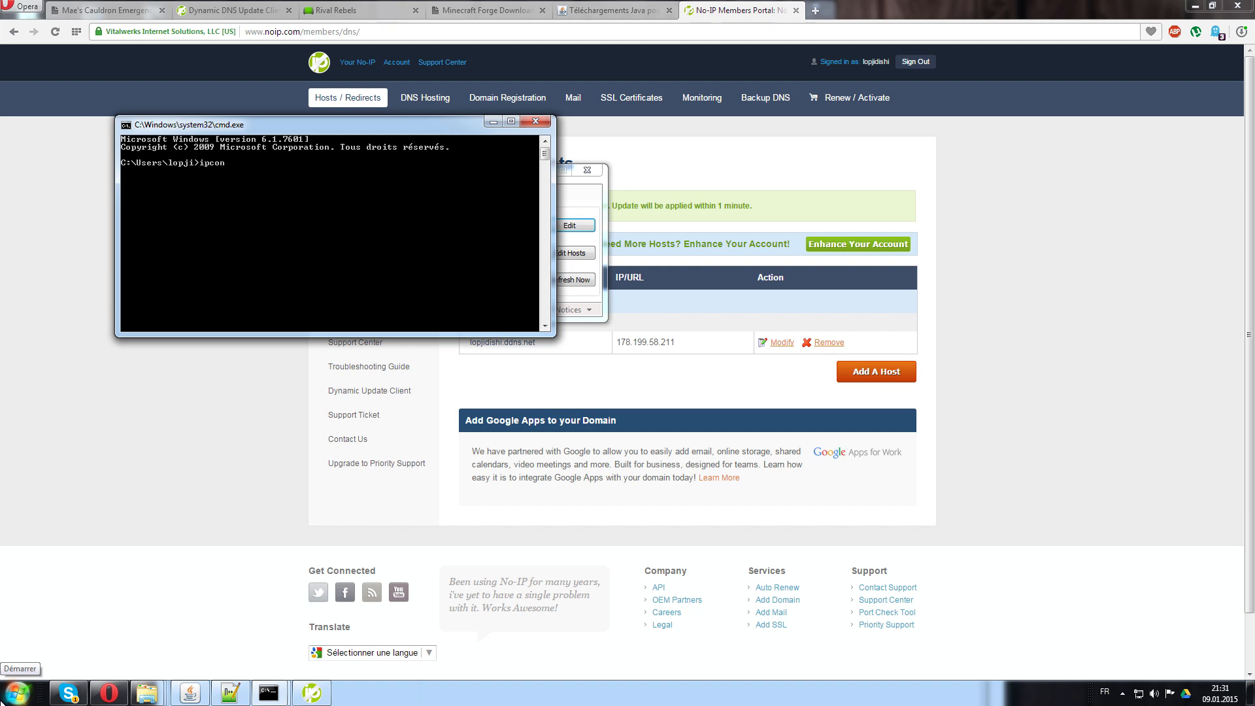
left_click(7, 701)
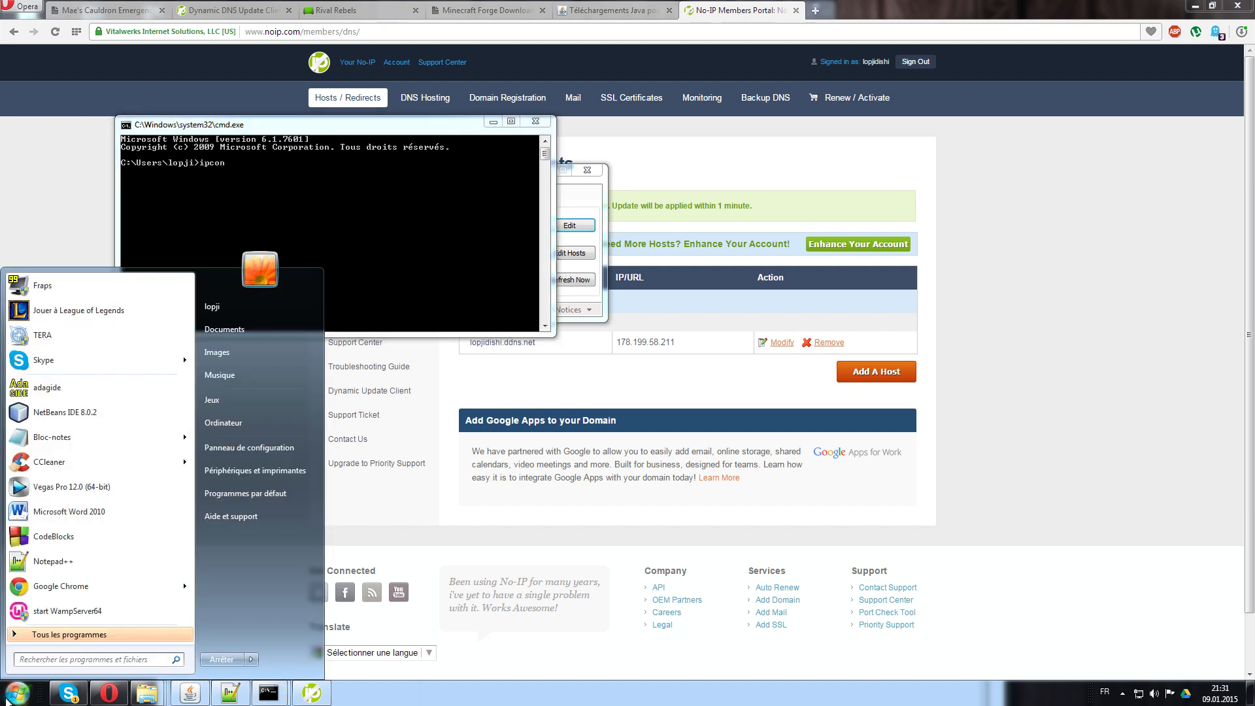
type("cmd")
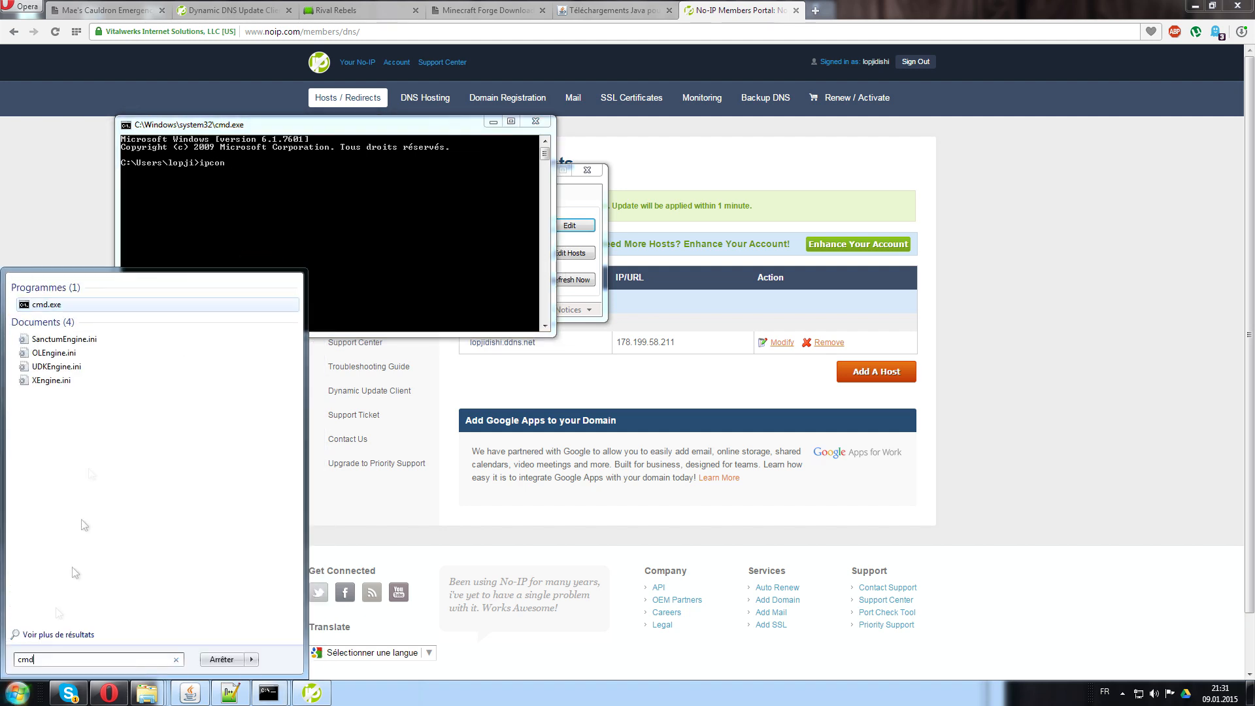
left_click(401, 207)
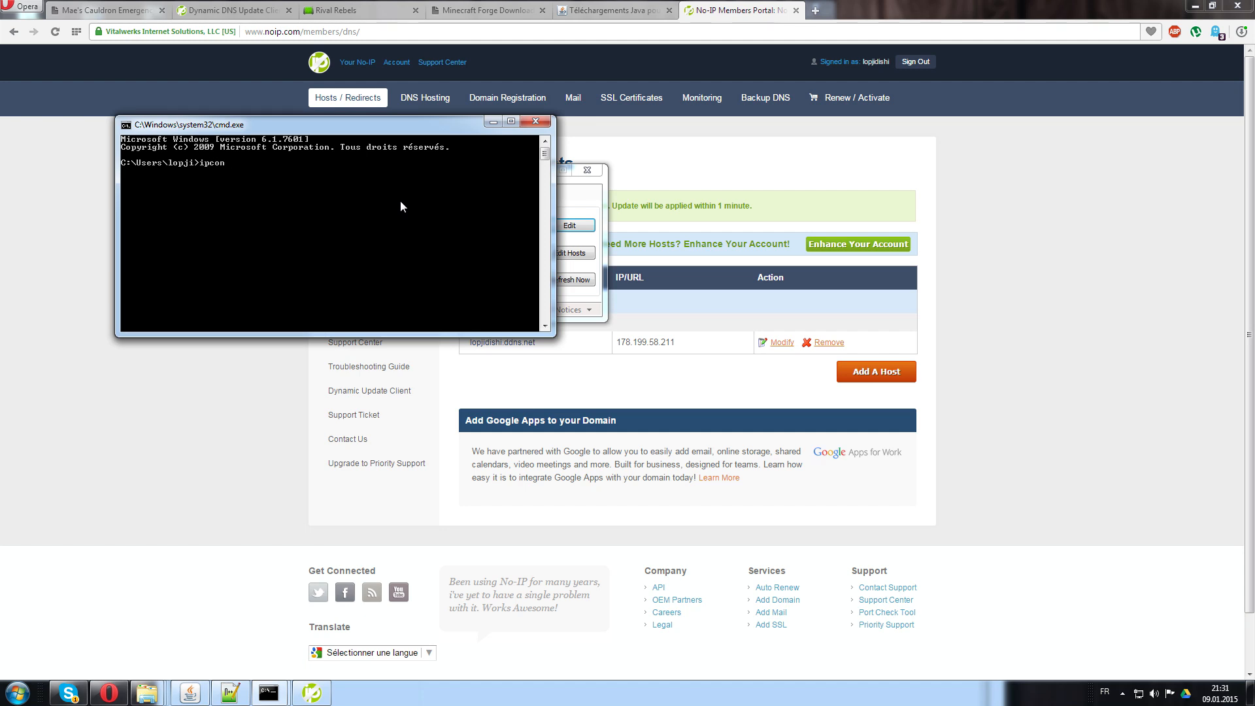
type("ipconfig /all")
key("Return")
scroll(414, 225, "up", 10)
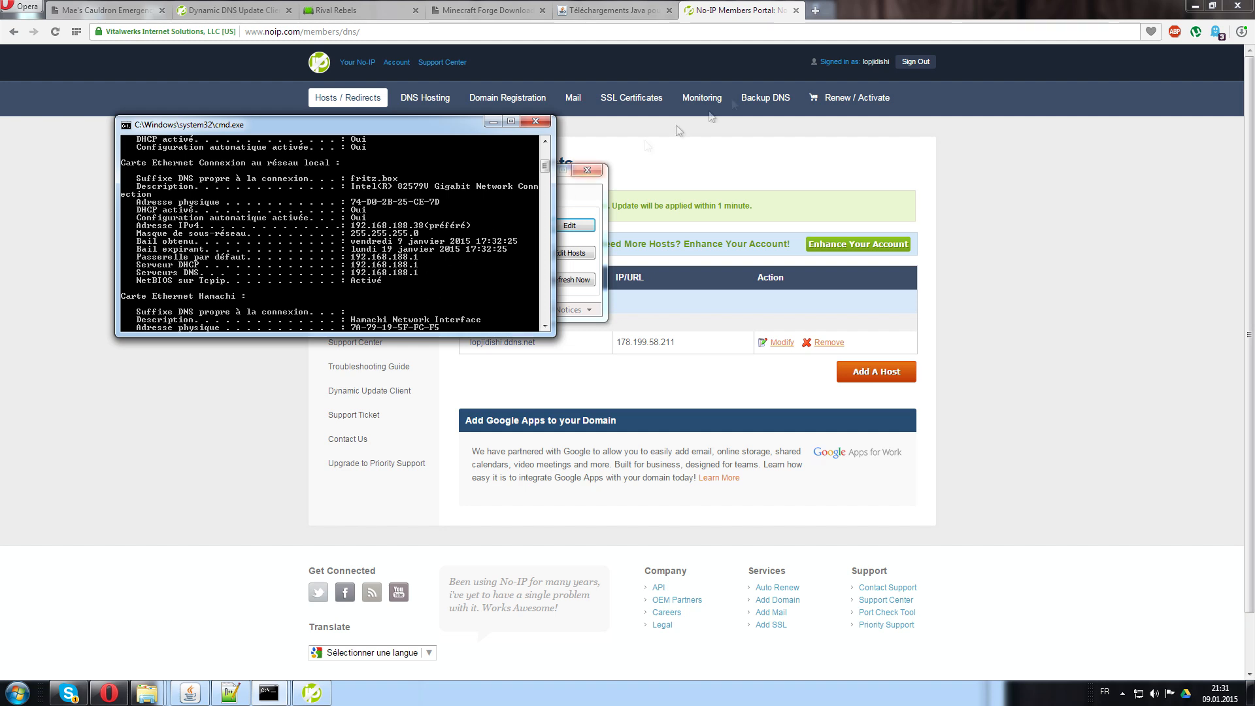
left_click(817, 11)
Log in to the router at 192.168.188.1 and open Internet > Autorisations d'accès
type("1")
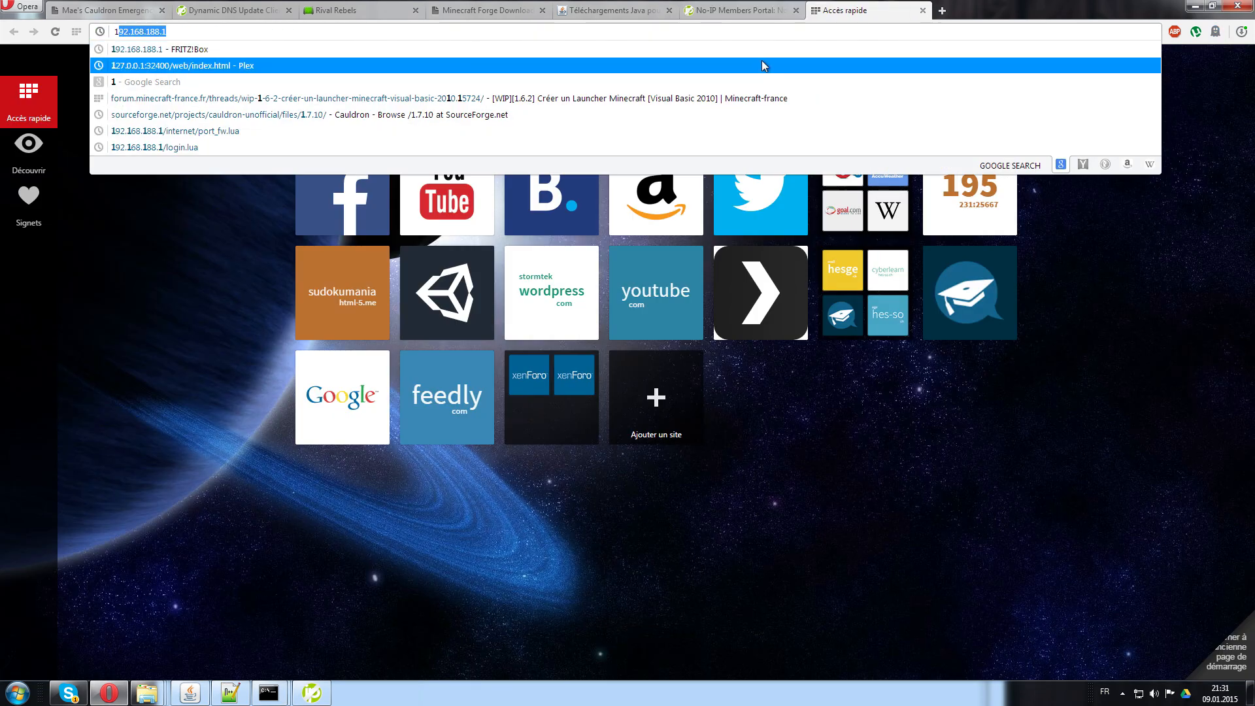
key("Return")
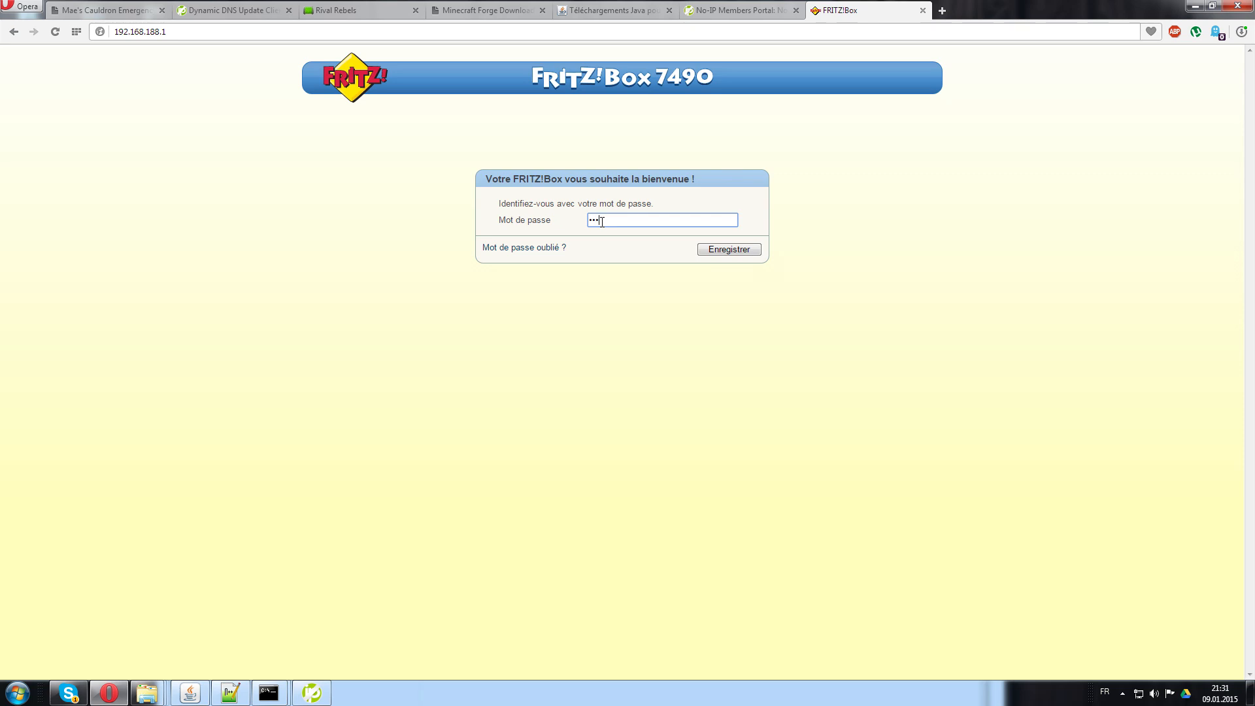
key("Return")
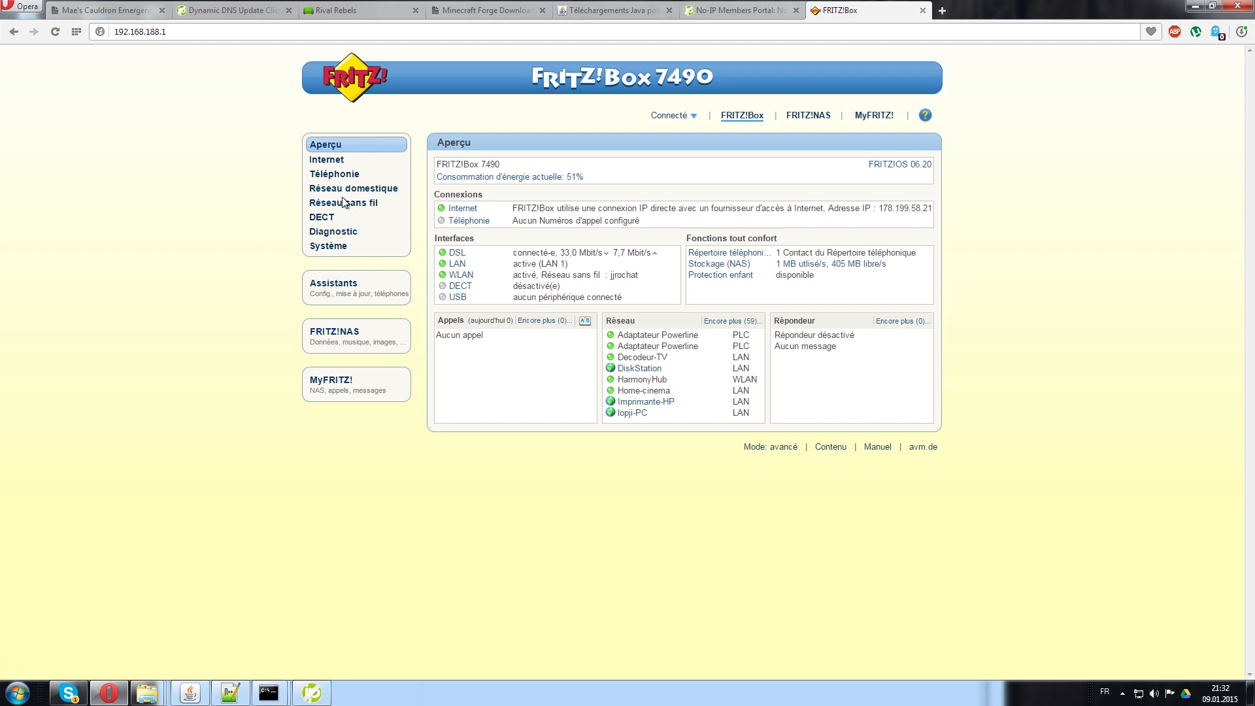
left_click(335, 164)
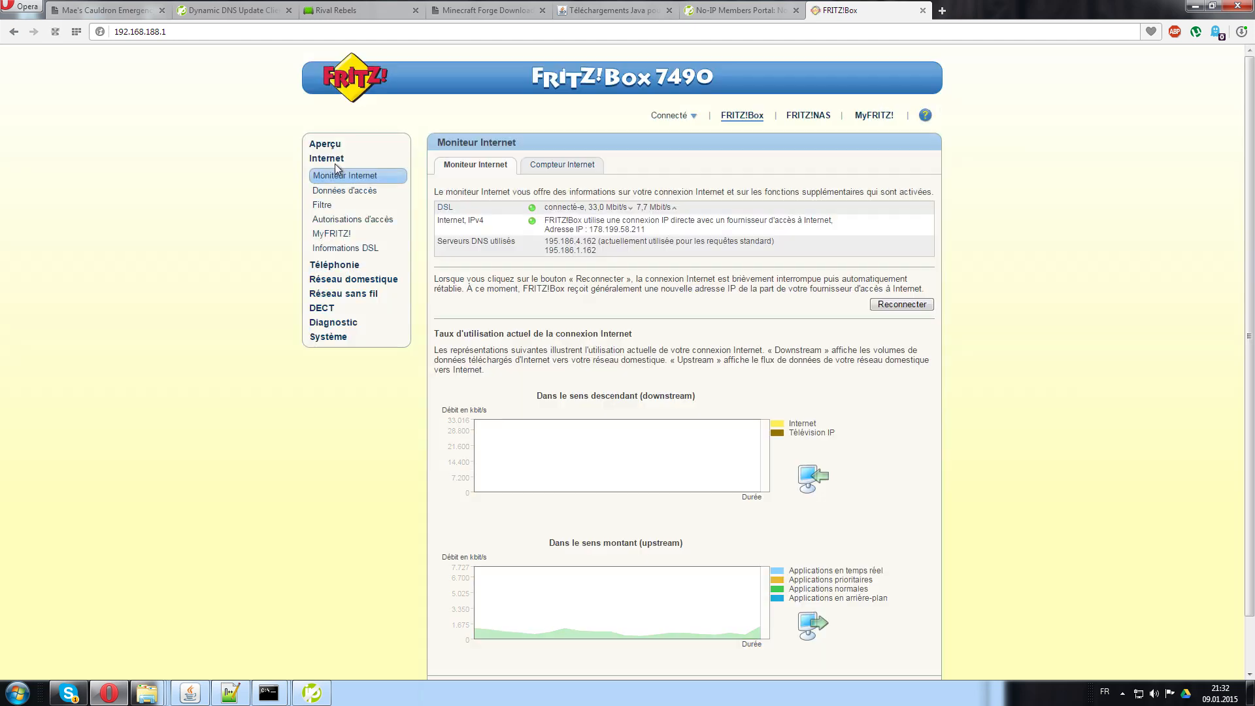
left_click(365, 221)
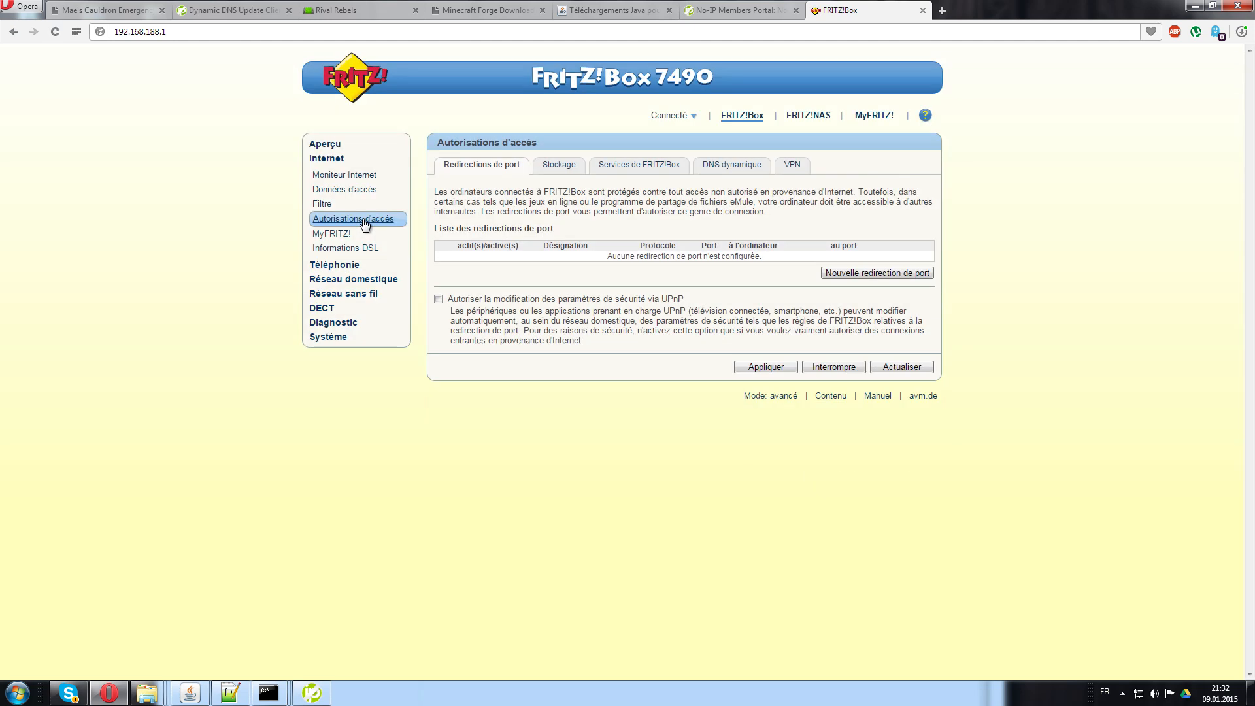
Start a new port-forwarding rule for Autres applications named Minecraft
left_click(893, 273)
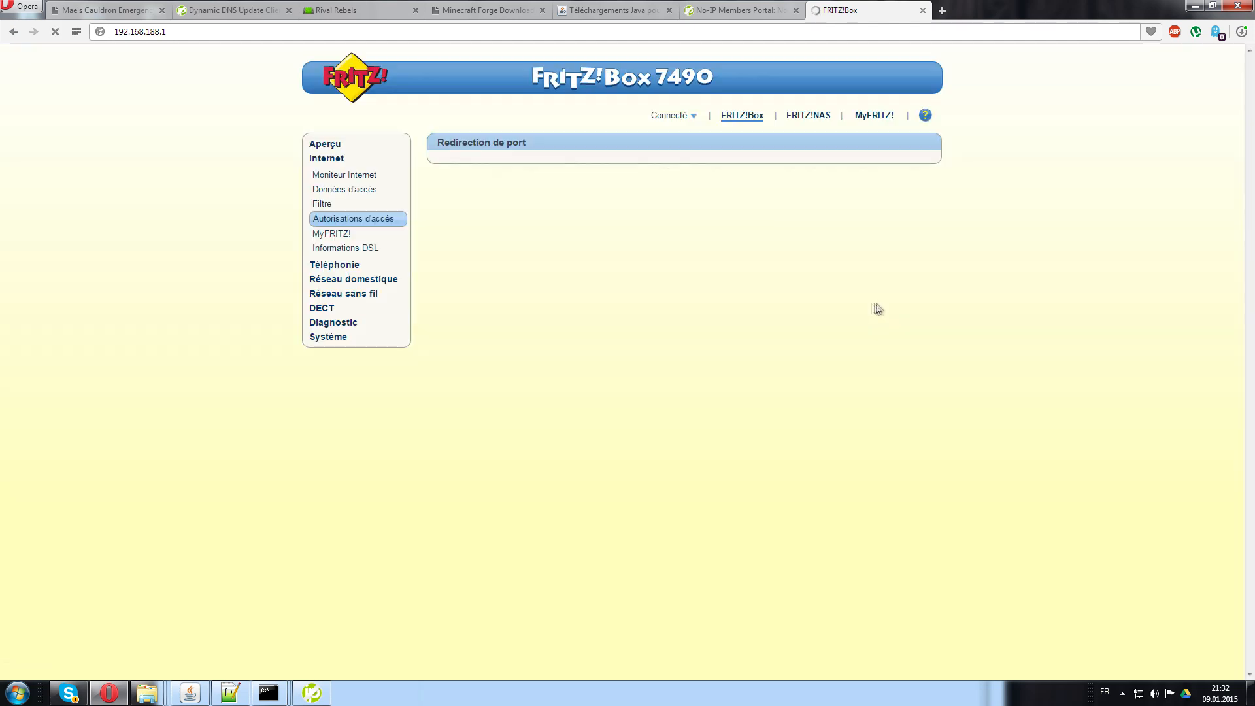
left_click(606, 184)
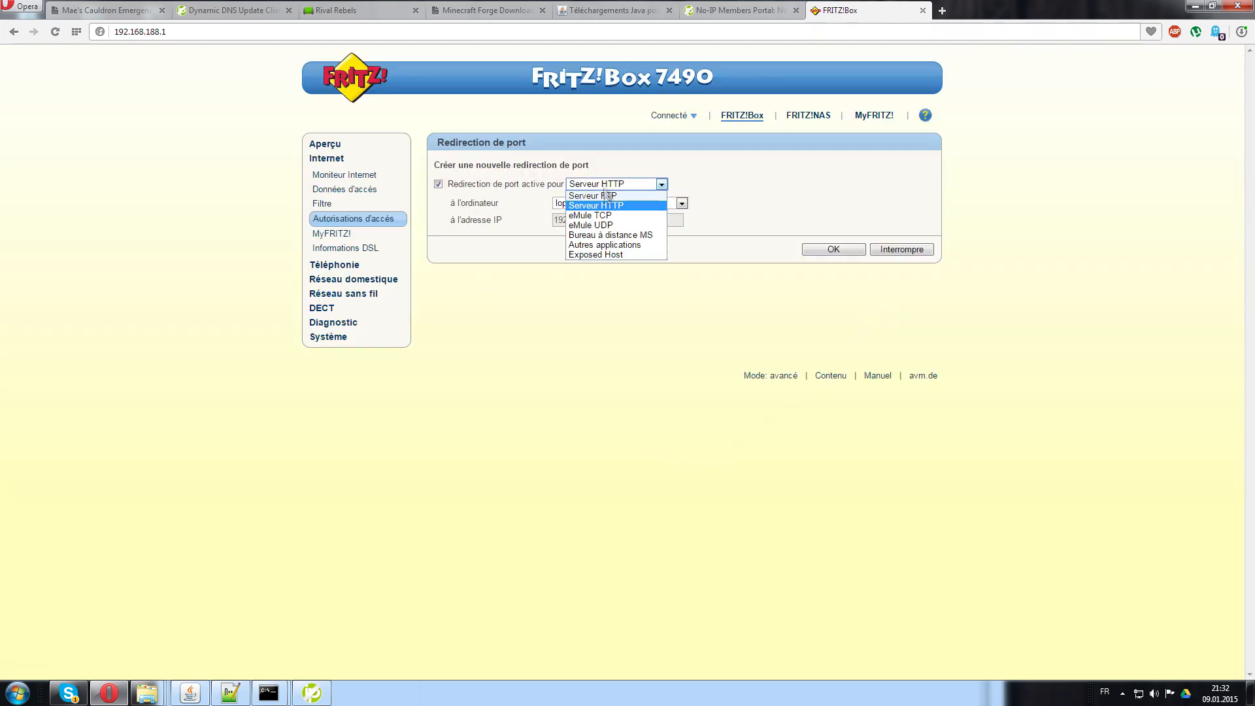
left_click(605, 244)
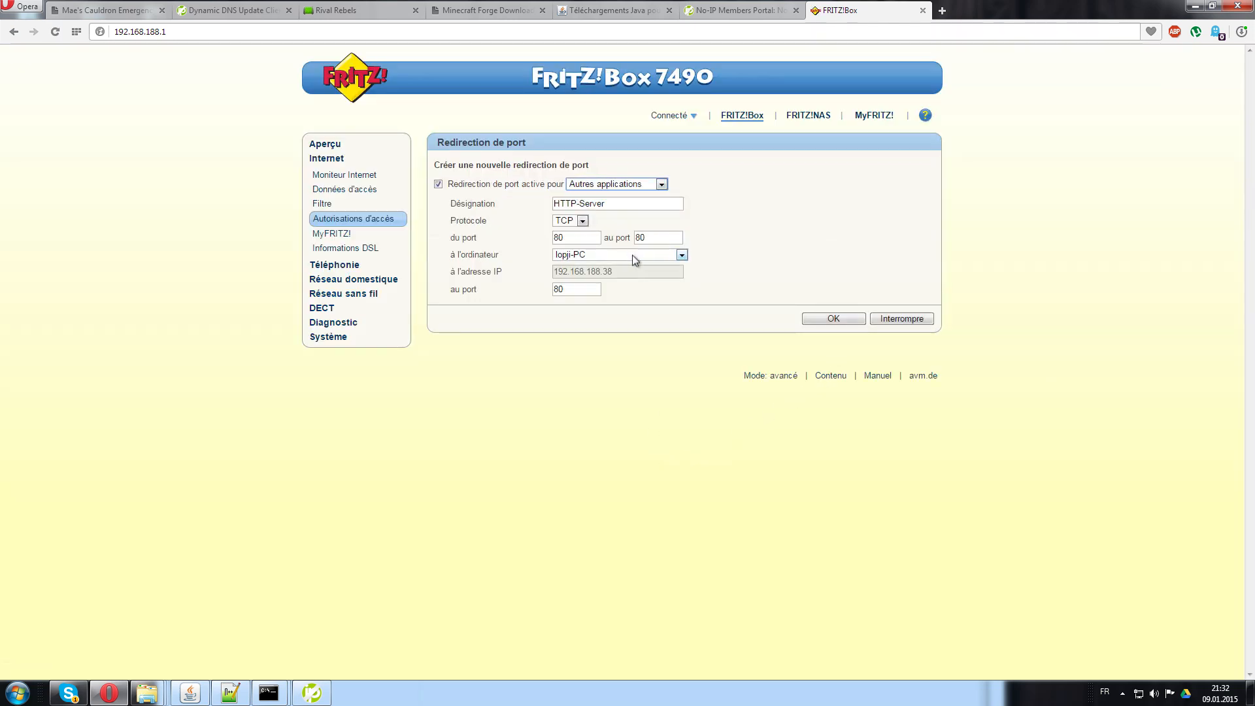
left_click_drag(607, 204, 476, 216)
type("Minecraft")
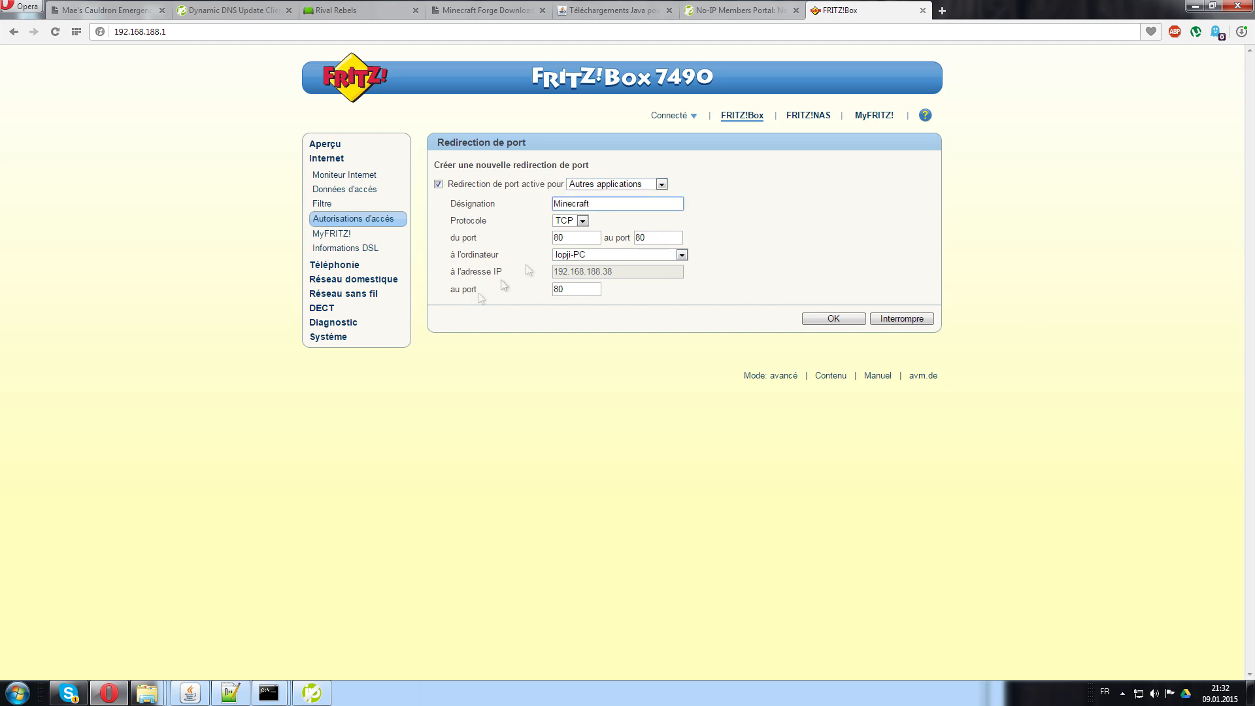
left_click(156, 688)
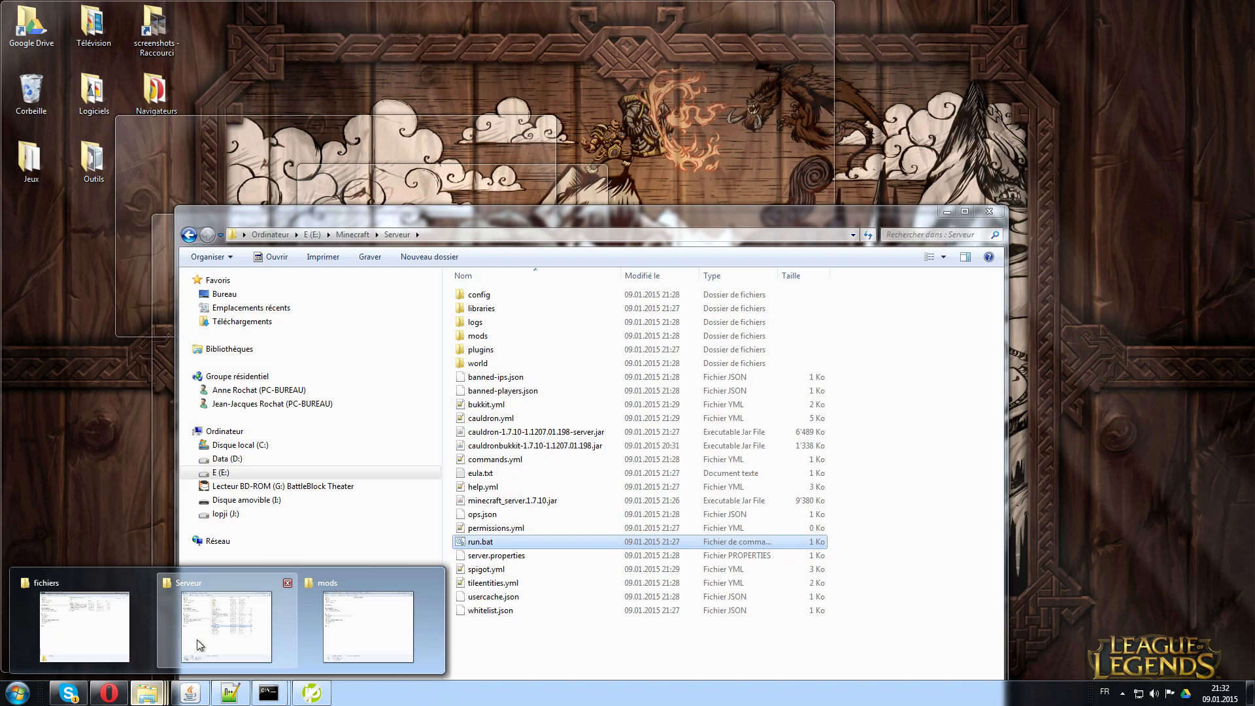
Open server.properties from the Serveur folder in Notepad++ and select its port 25565
left_click(198, 639)
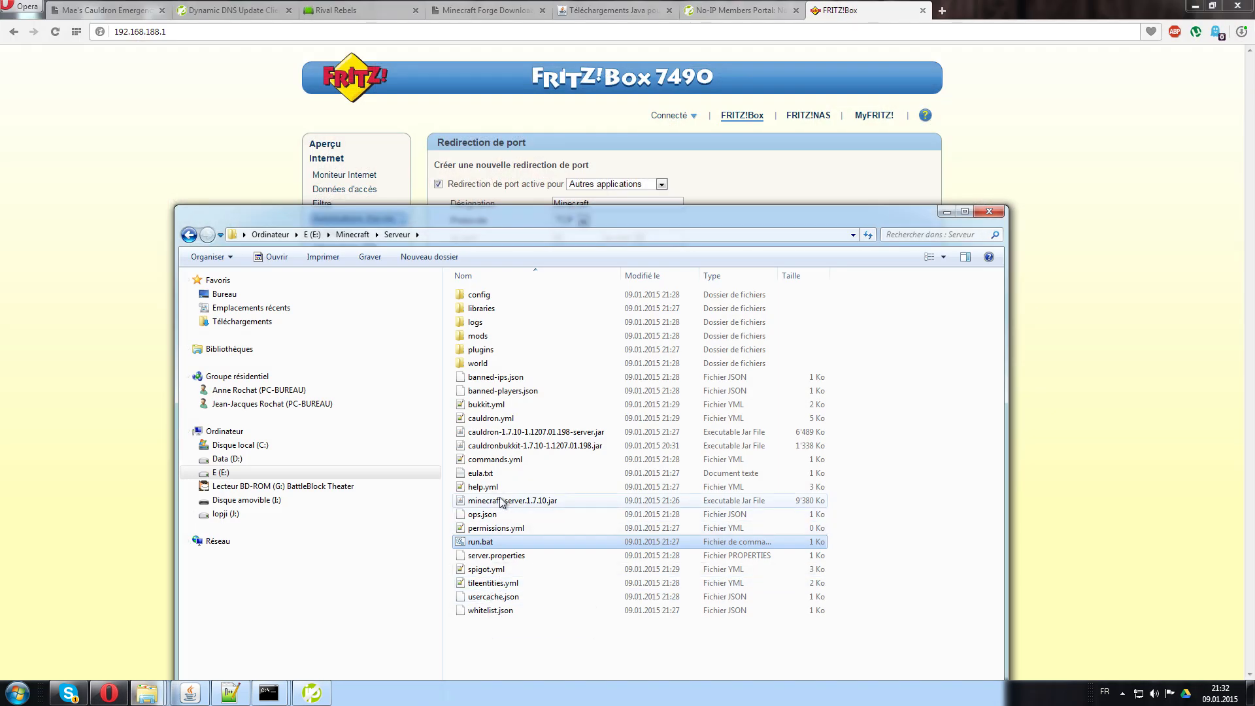
right_click(504, 556)
left_click(565, 316)
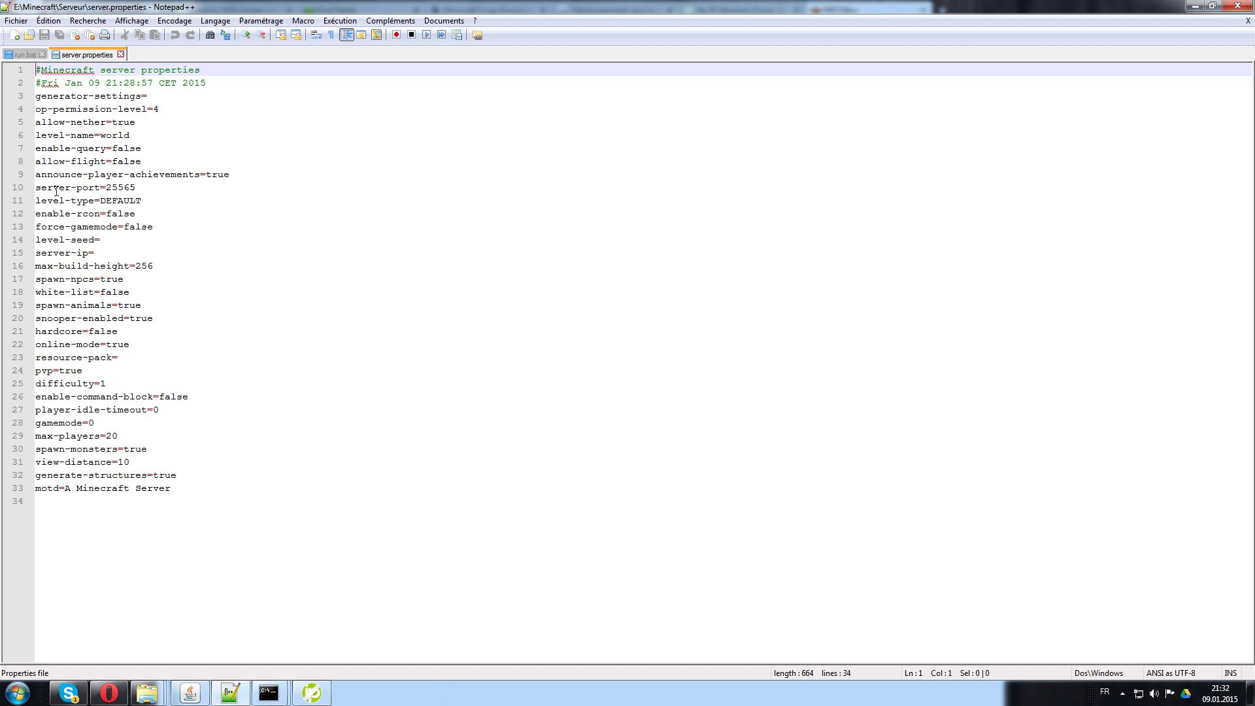
double_click(122, 188)
key("ctrl+c")
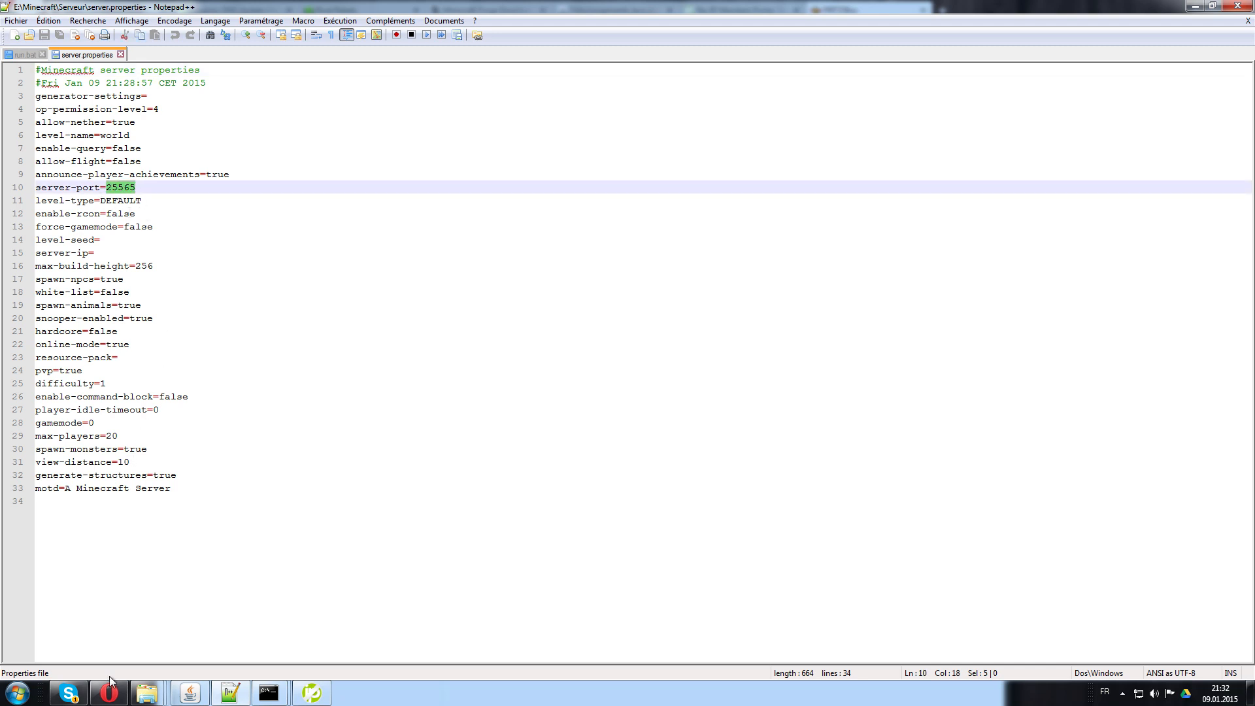
left_click(112, 696)
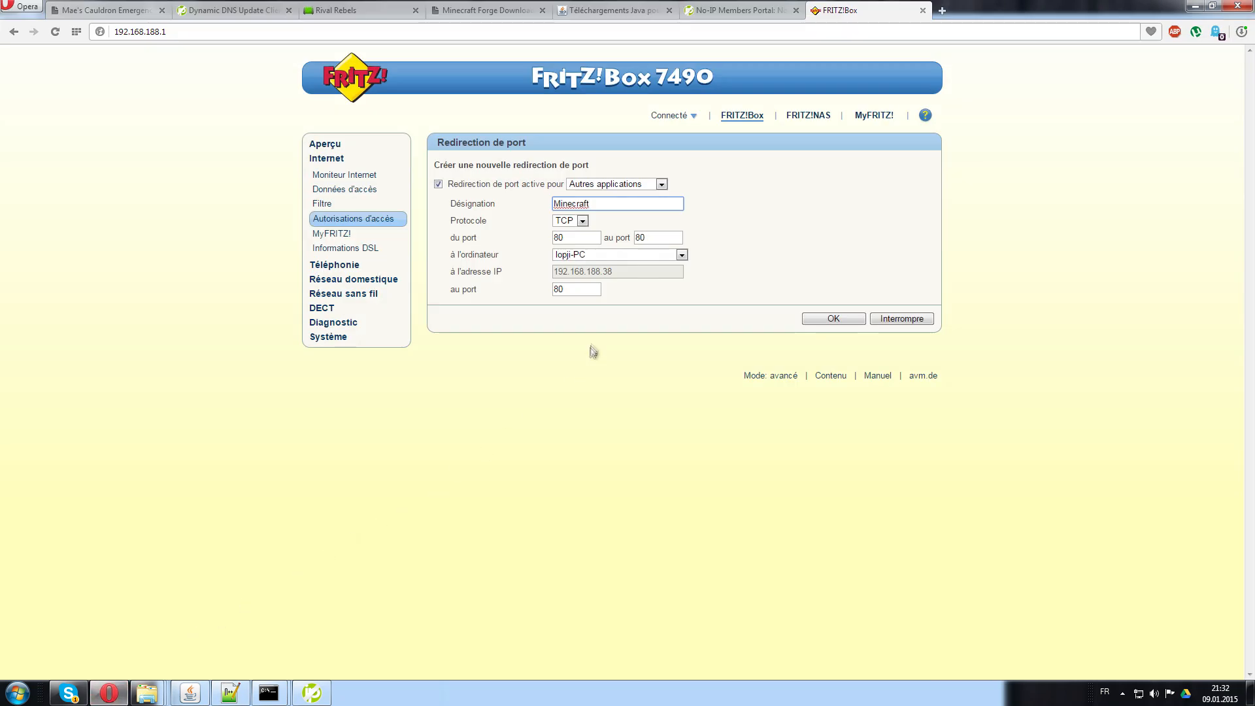
Set the rule's starting, ending and internal ports from 80 to 25565
double_click(566, 234)
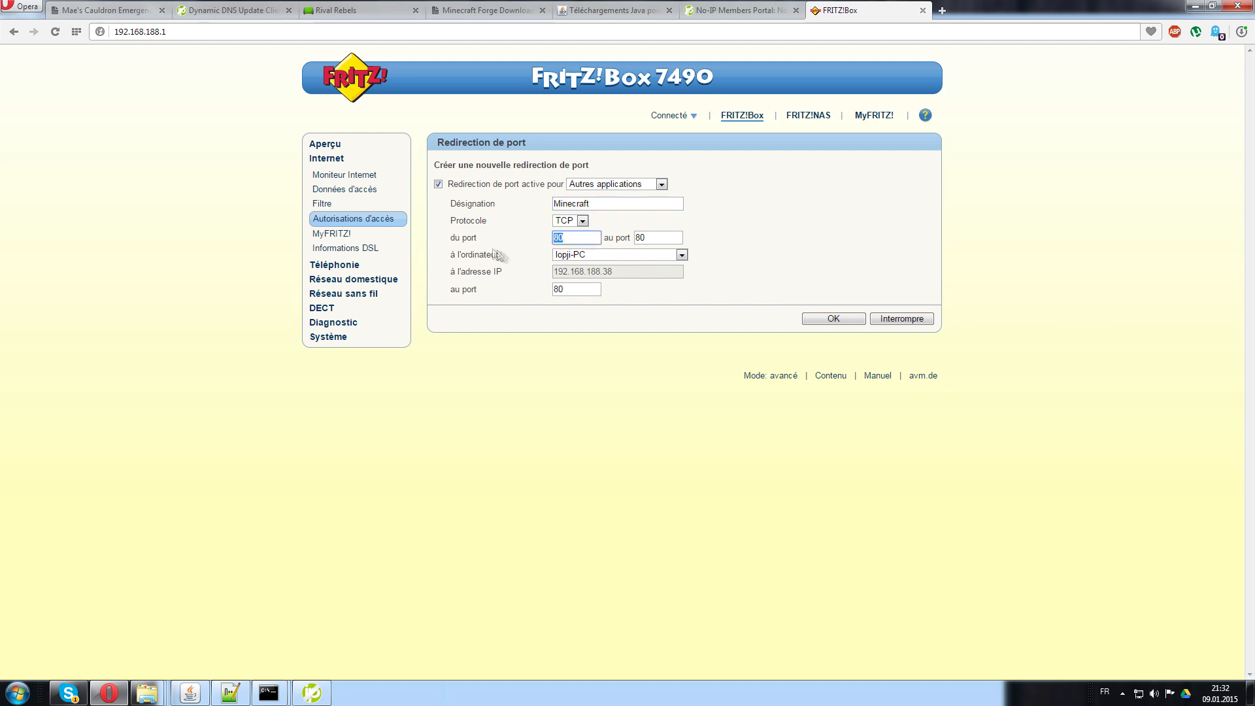
key("ctrl+v")
key("Tab")
key("ctrl+v")
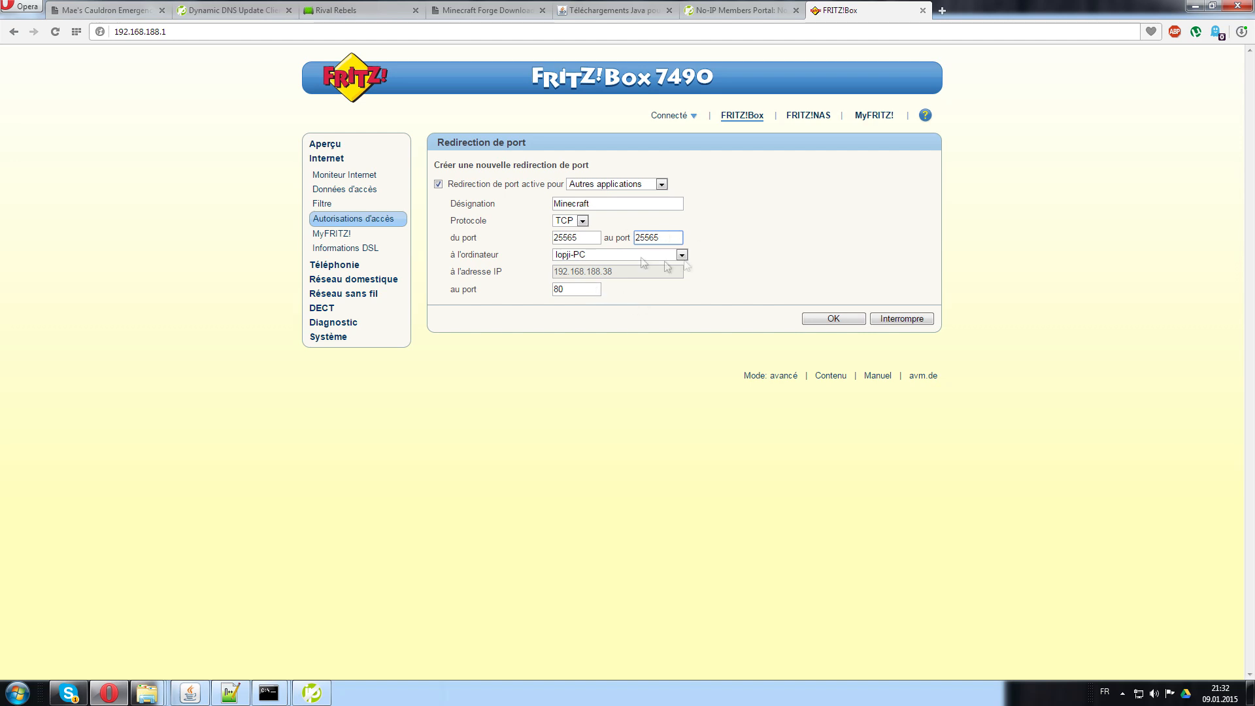
left_click_drag(590, 291, 495, 295)
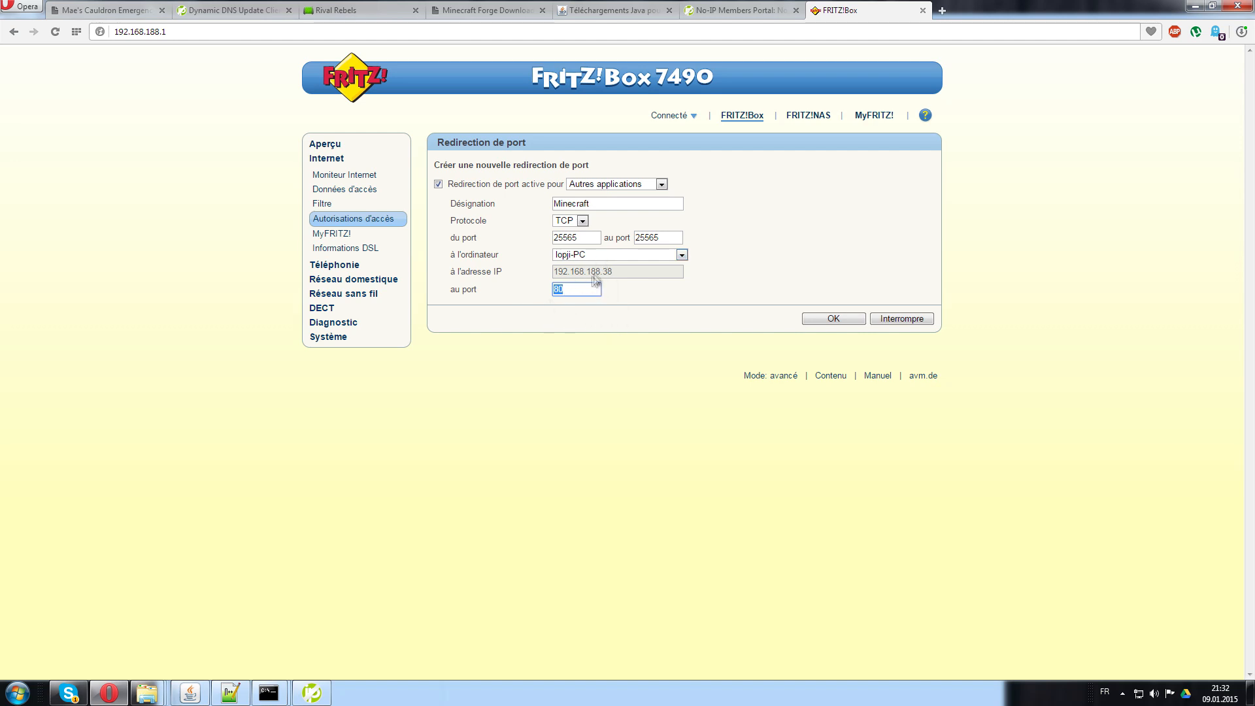
left_click(600, 255)
left_click(600, 255)
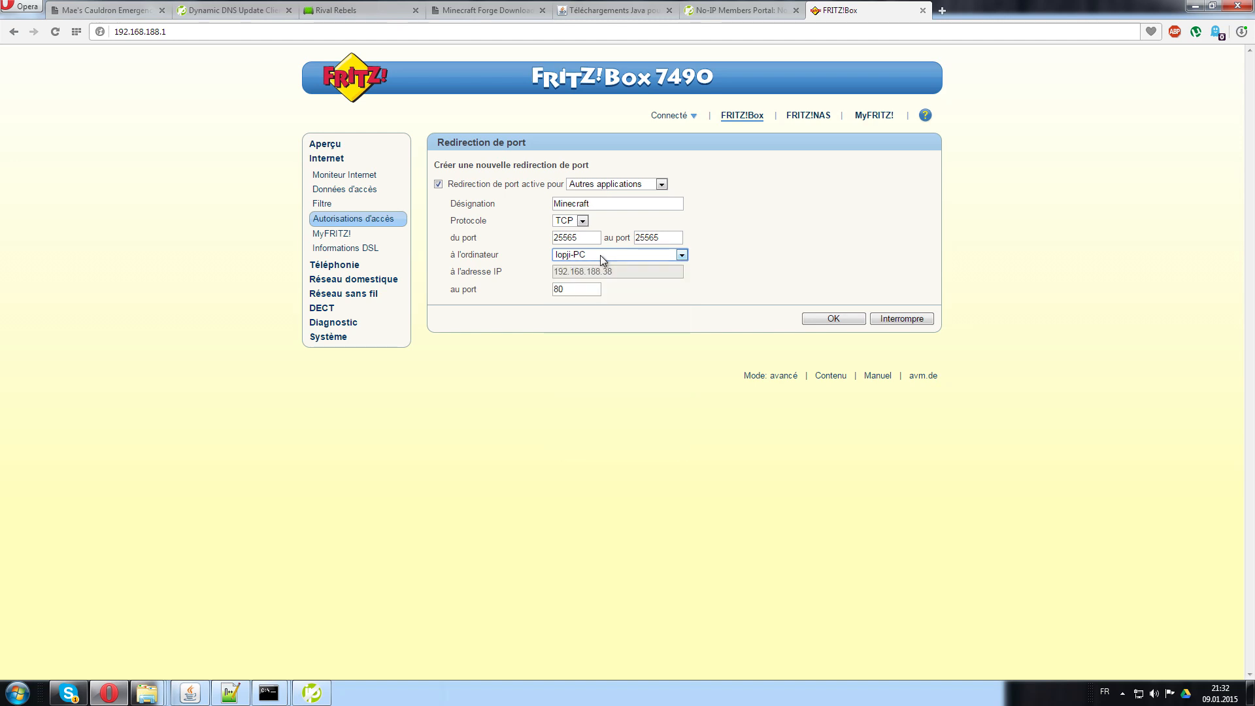
left_click(592, 289)
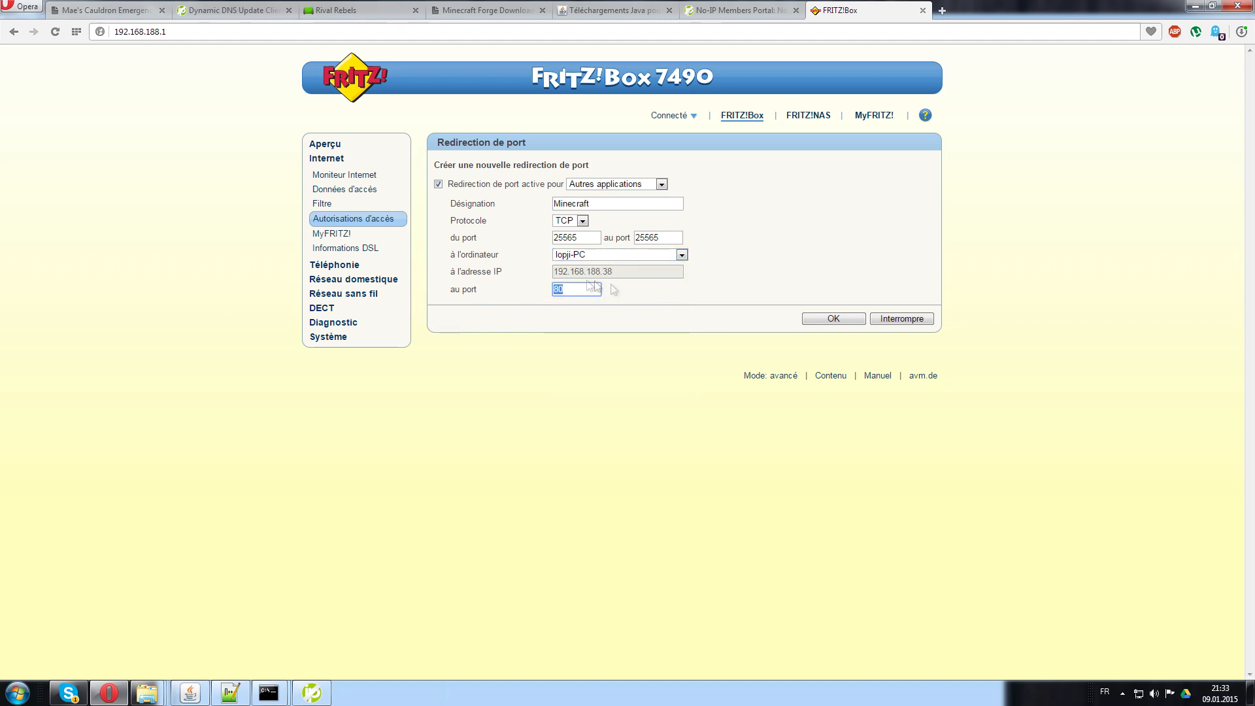
type("25565")
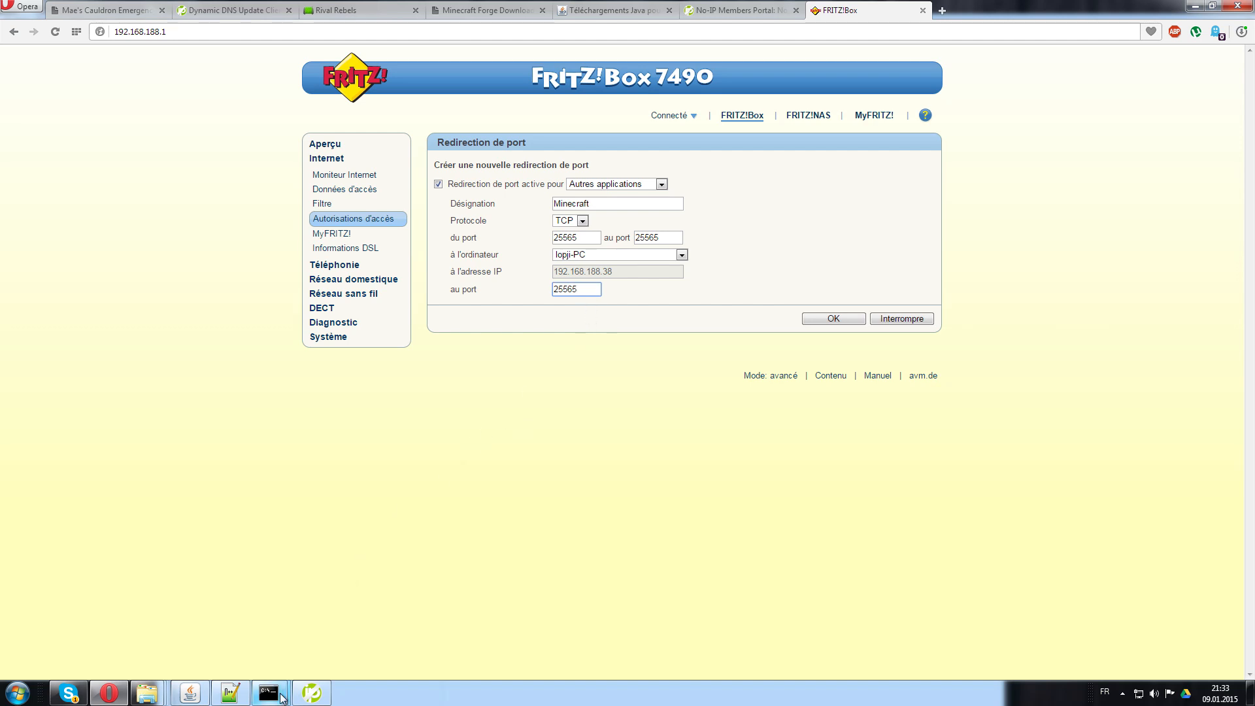
Minimise the server console and save the Minecraft port-forwarding rule
mouse_move(281, 697)
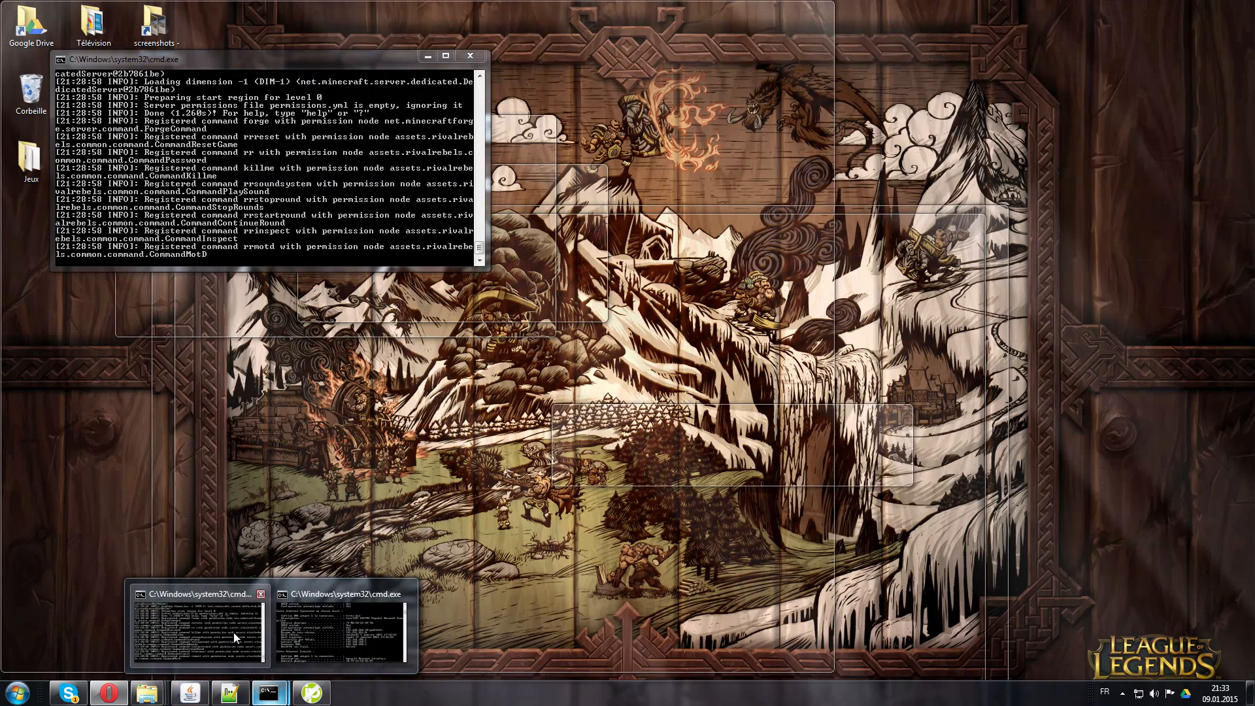
left_click(233, 633)
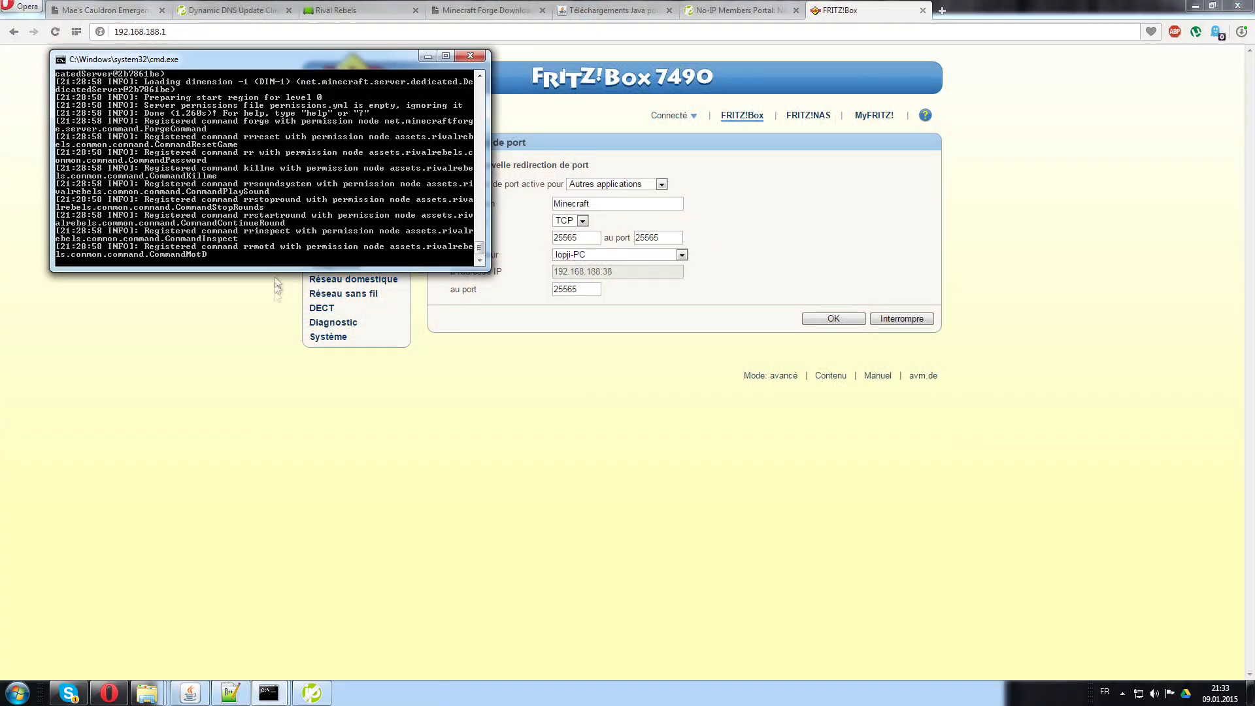
scroll(274, 252, "up", 4)
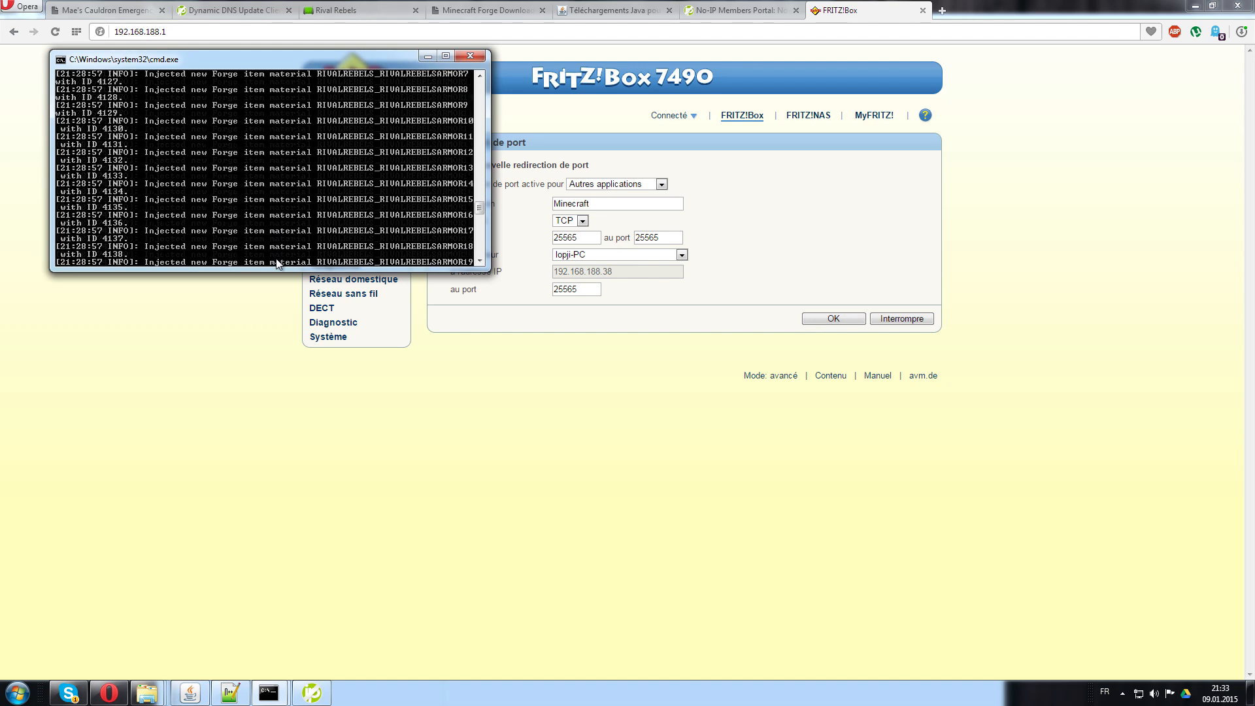
left_click(428, 56)
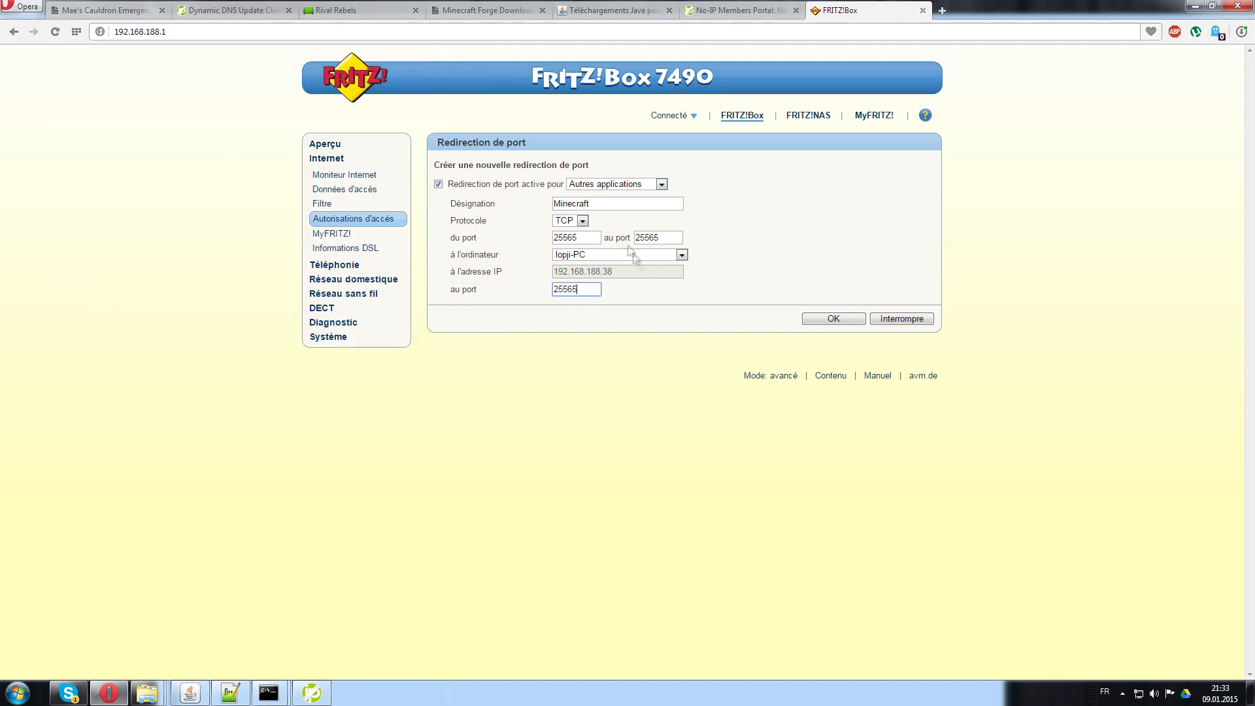
left_click(834, 319)
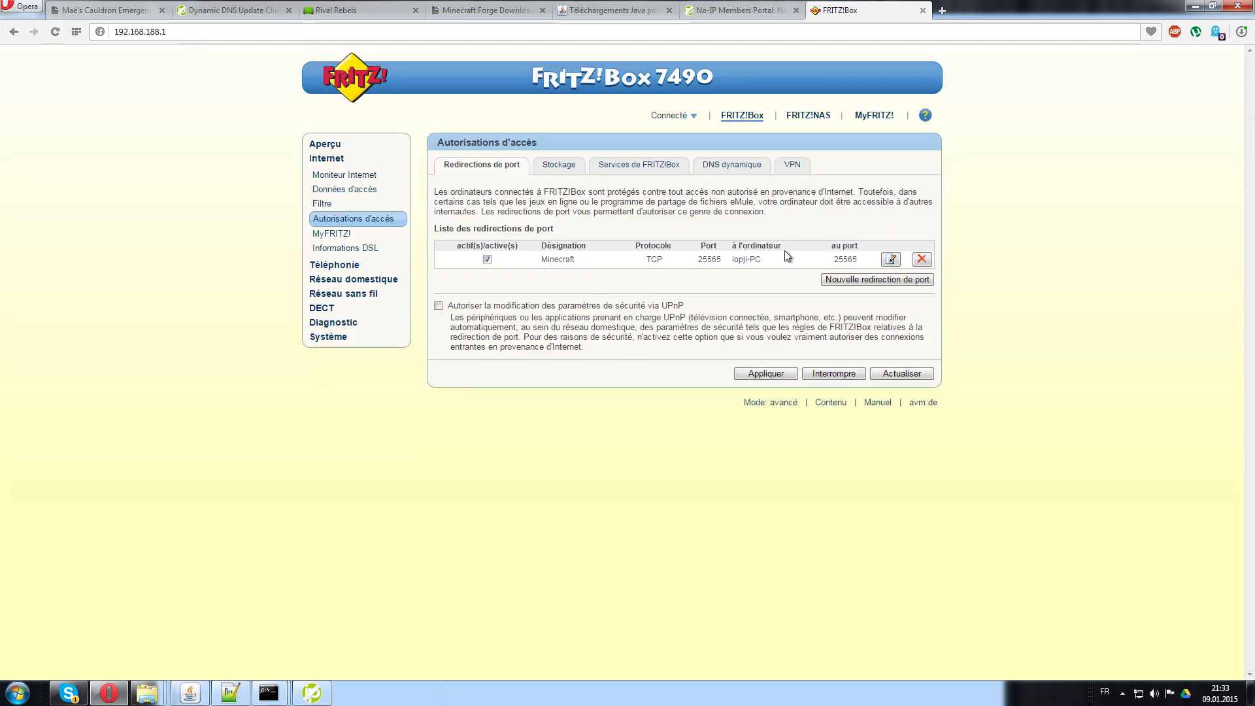
Select the ddns.net host name on No-IP's Manage Hosts tab for copying
left_click(758, 18)
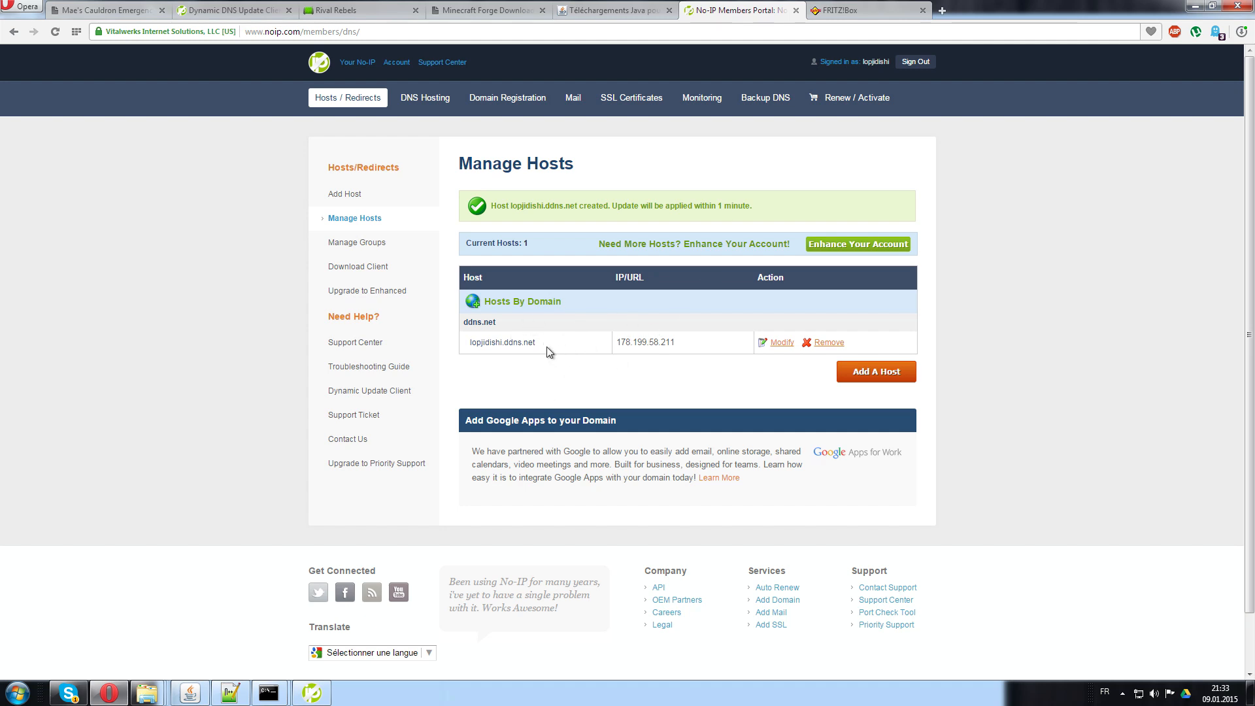
left_click_drag(535, 342, 469, 344)
key("ctrl+c")
Run Minecraft.exe from the Jeux folder and play the Forge profile
left_click(1250, 692)
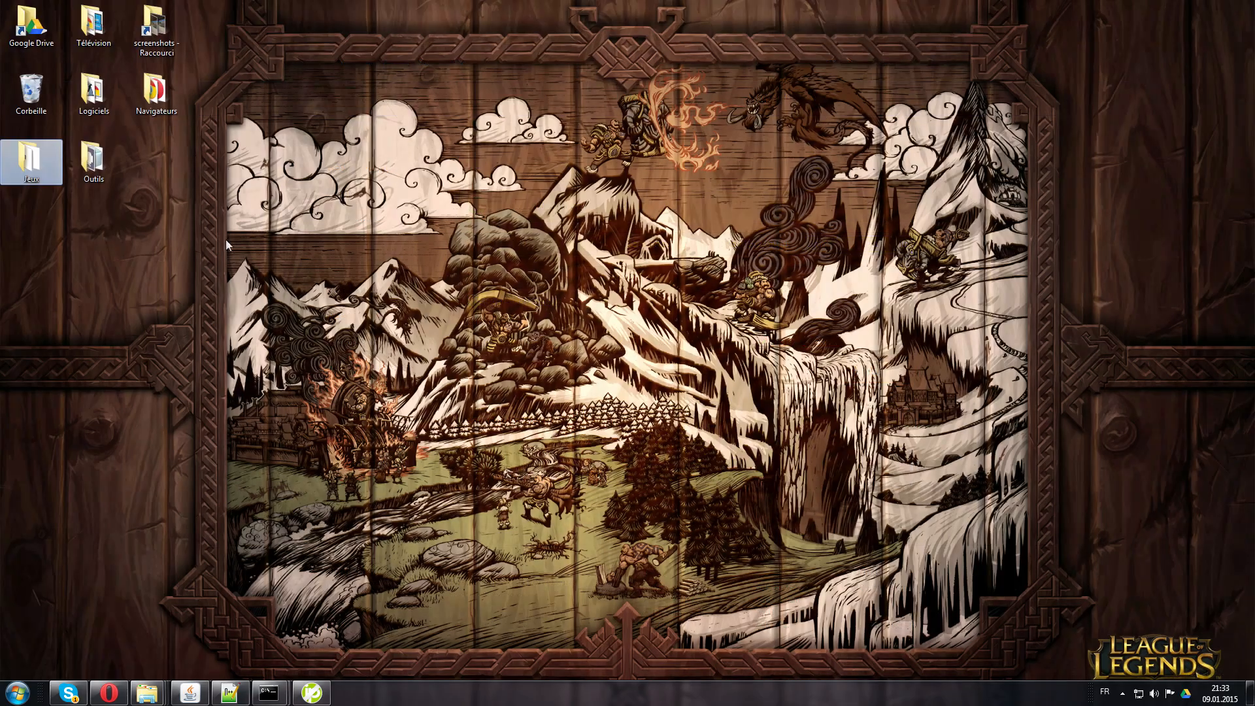
double_click(30, 169)
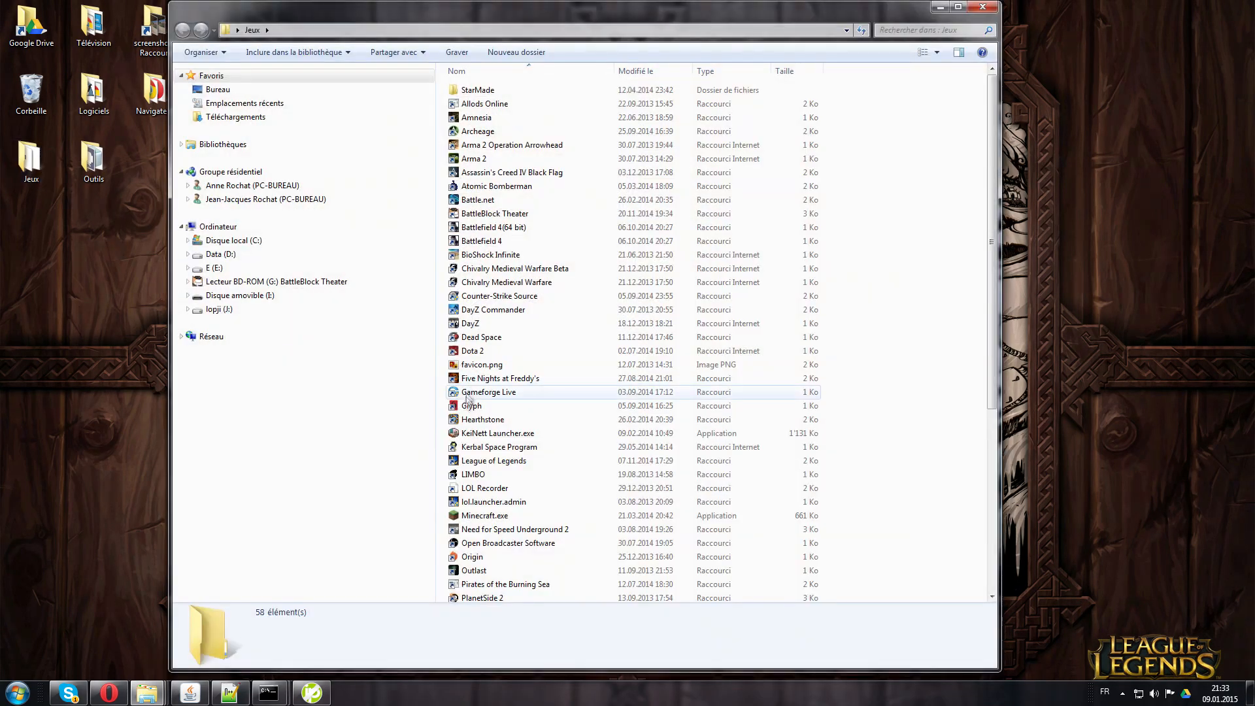
double_click(501, 517)
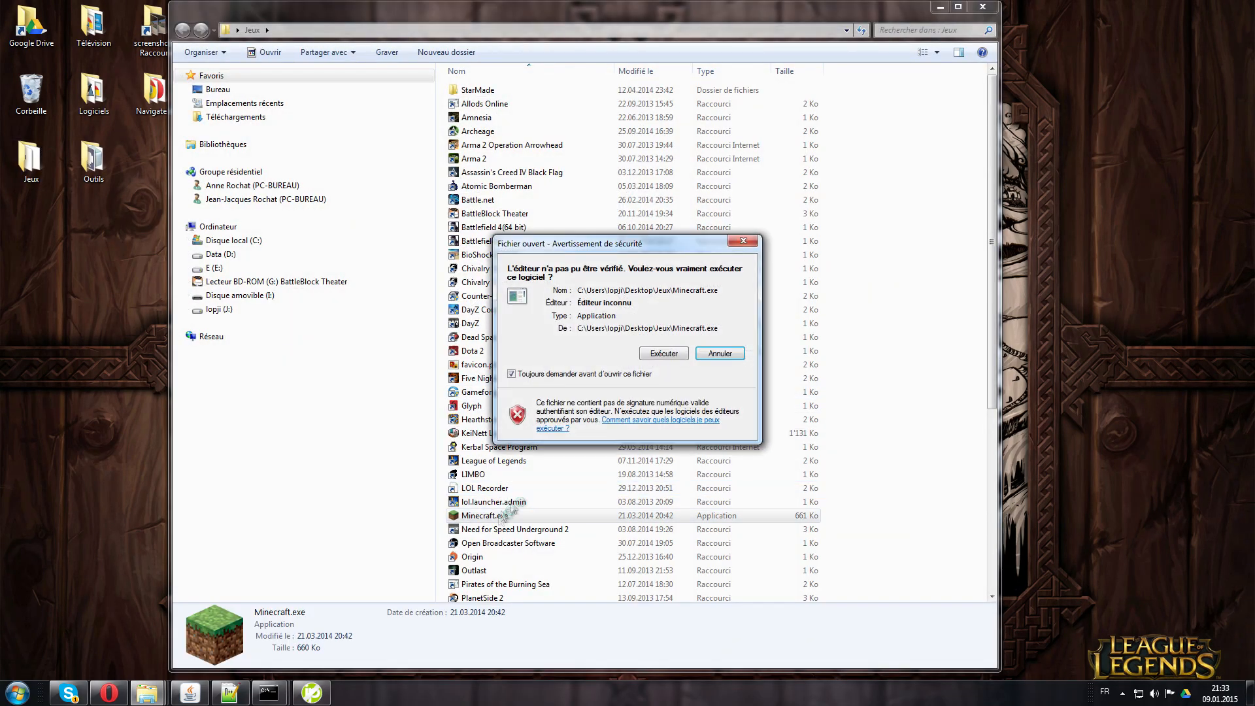
left_click(664, 352)
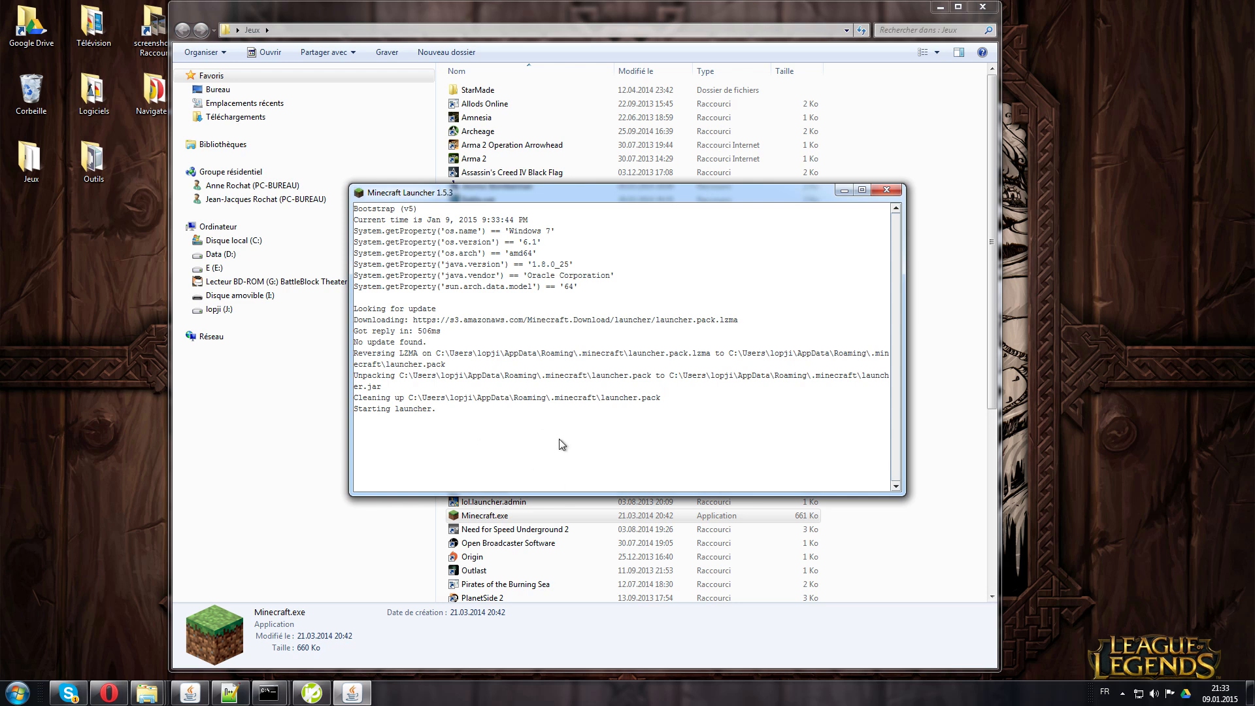
left_click(445, 533)
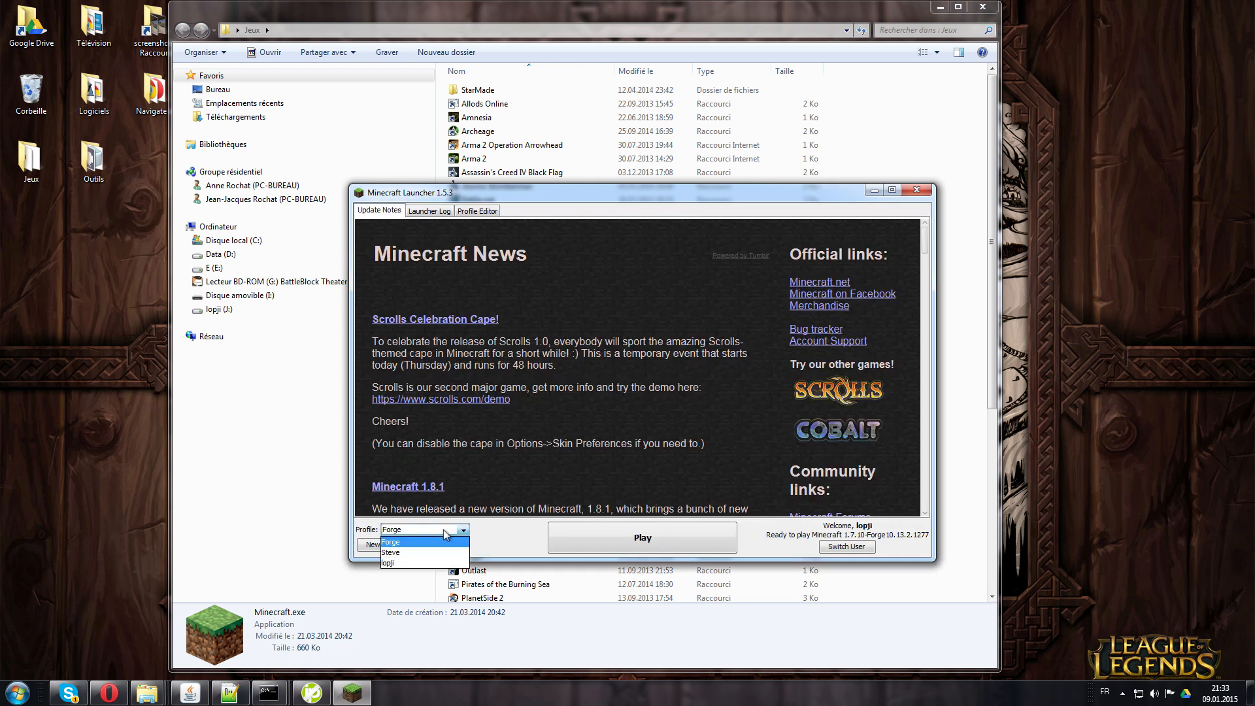
left_click(410, 544)
left_click(655, 544)
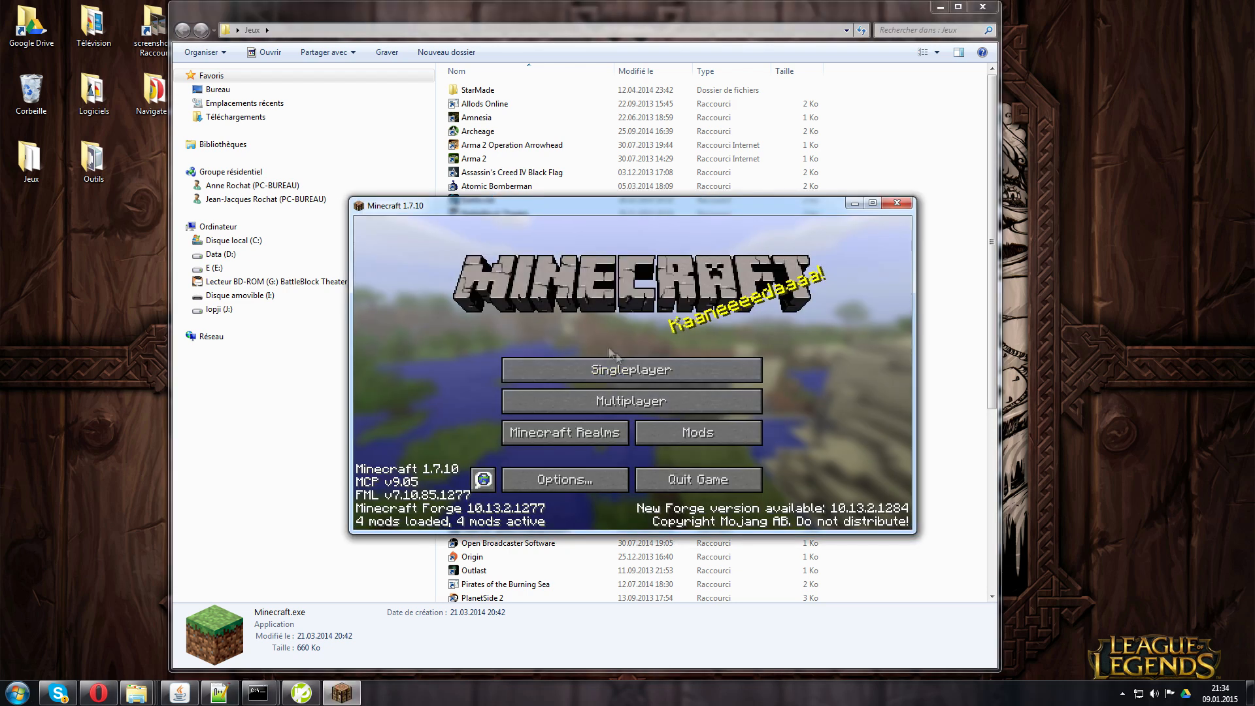
Add a multiplayer server 'Serveur de test' with the pasted ddns.net address and join it
left_click(656, 405)
left_click(776, 478)
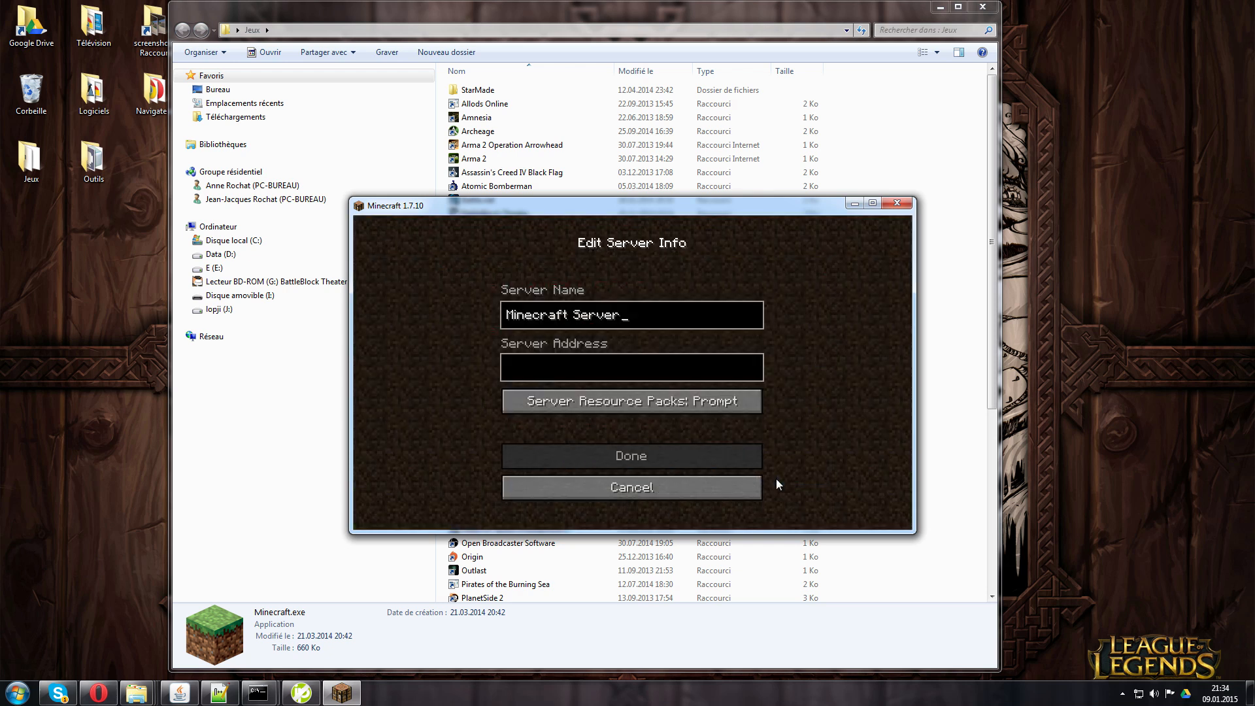
key("BackSpace")
key("BackSpace")
key("BackSpace")
key("BackSpace")
key("BackSpace")
key("BackSpace")
key("BackSpace")
key("BackSpace")
key("BackSpace")
key("BackSpace")
key("BackSpace")
key("BackSpace")
key("BackSpace")
key("BackSpace")
key("BackSpace")
key("BackSpace")
type("Serveur de test")
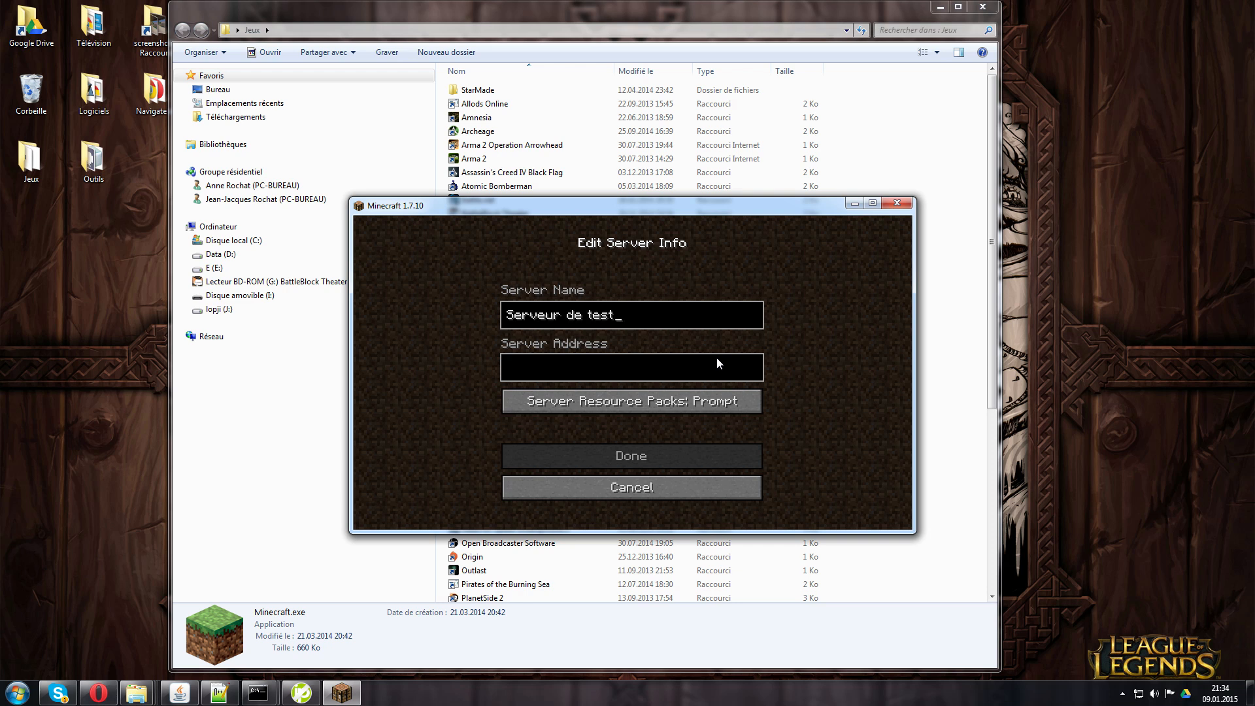
left_click(682, 379)
key("ctrl+v")
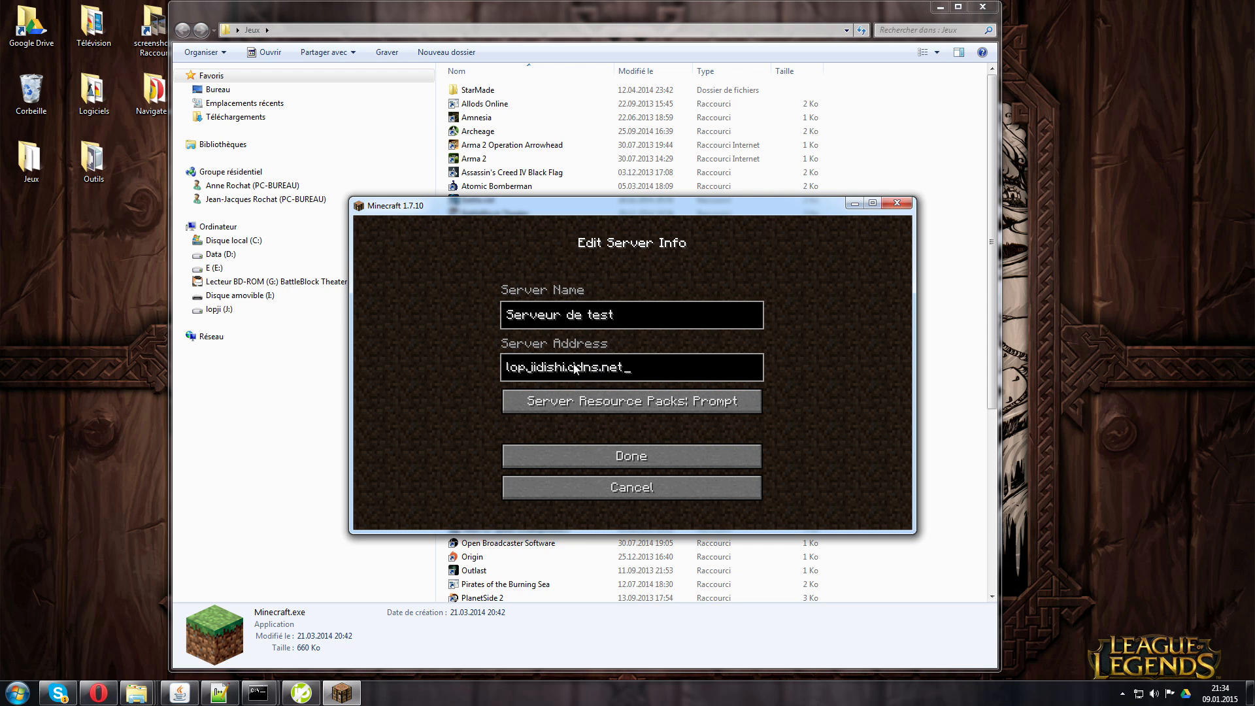
left_click(625, 461)
scroll(621, 429, "down", 5)
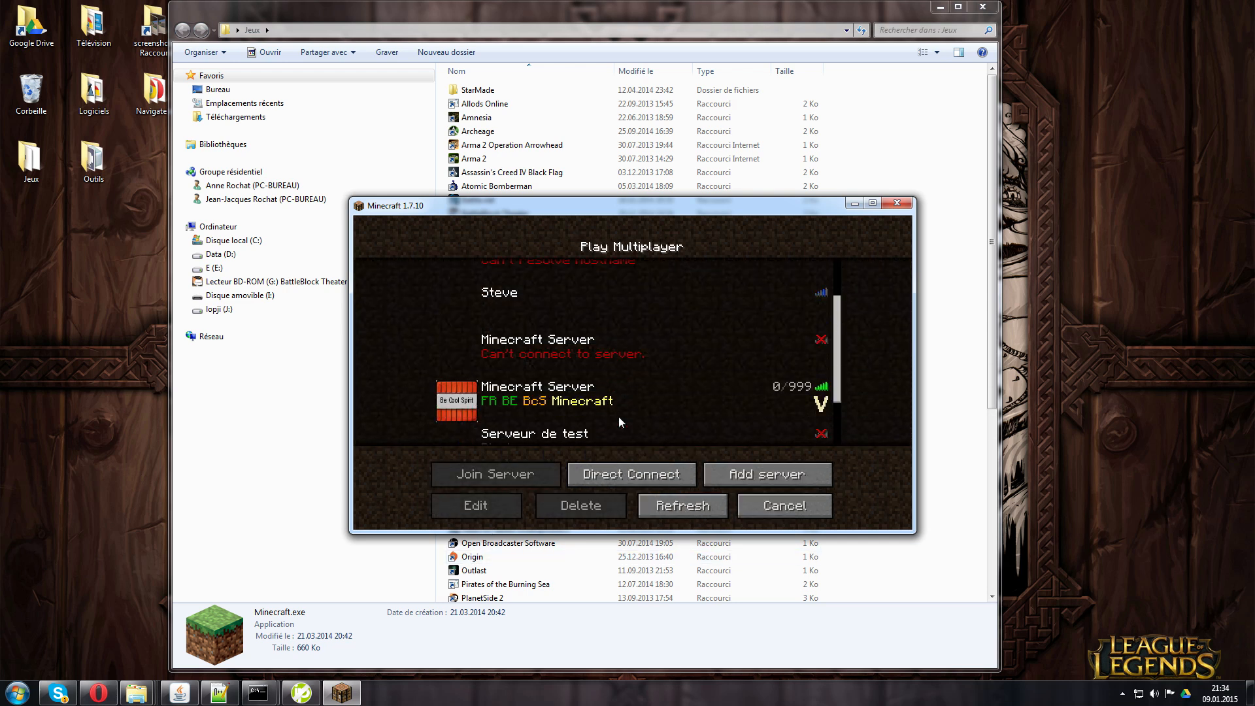
double_click(550, 402)
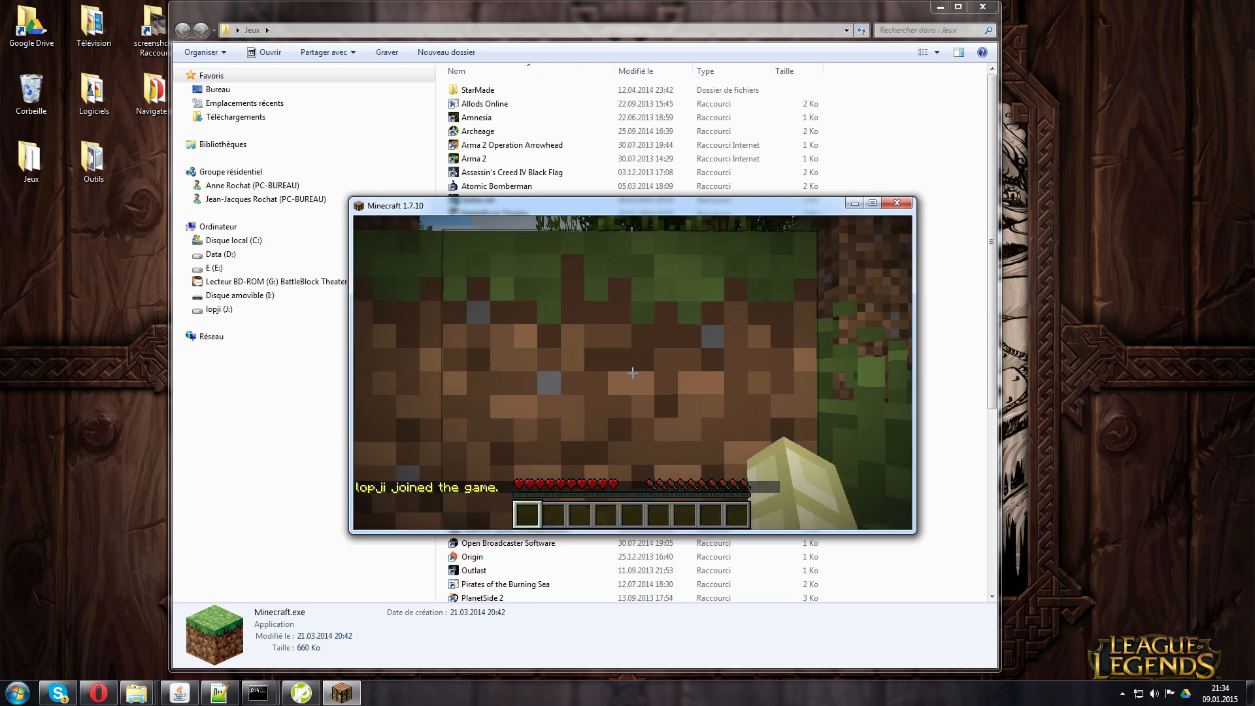
Grant the player operator rights with the op command in the server console, then return to Minecraft
key("w")
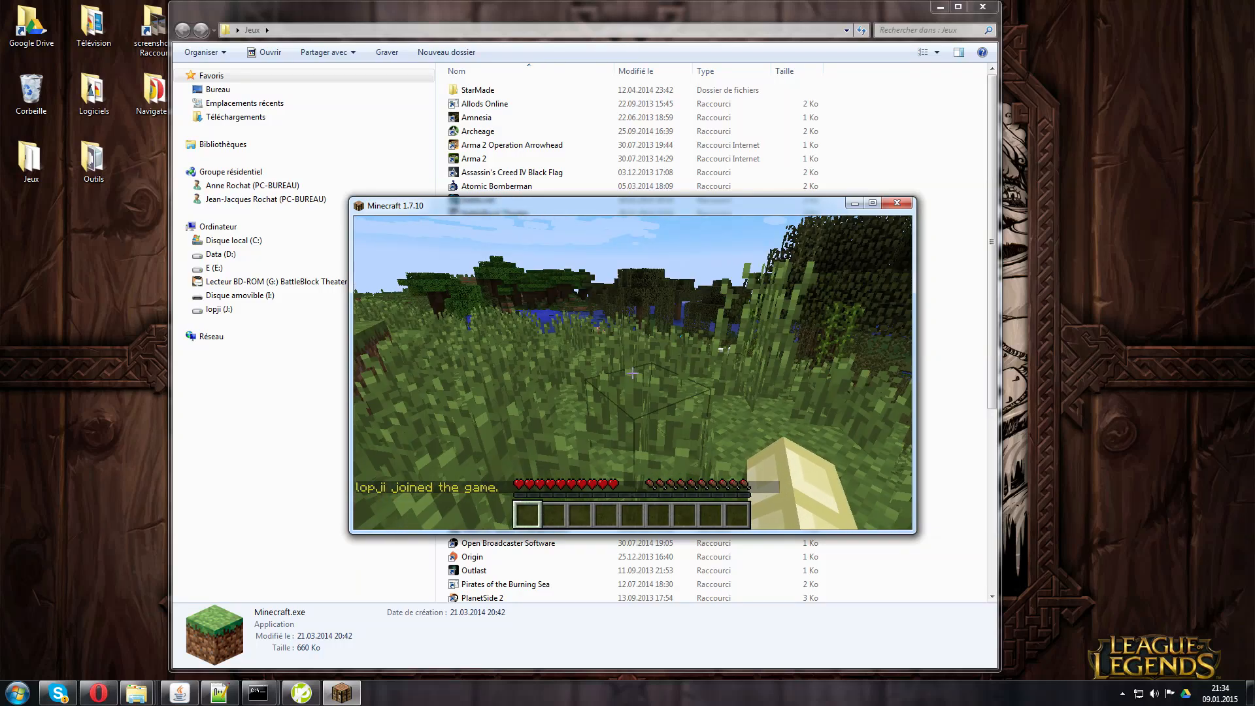
key("Escape")
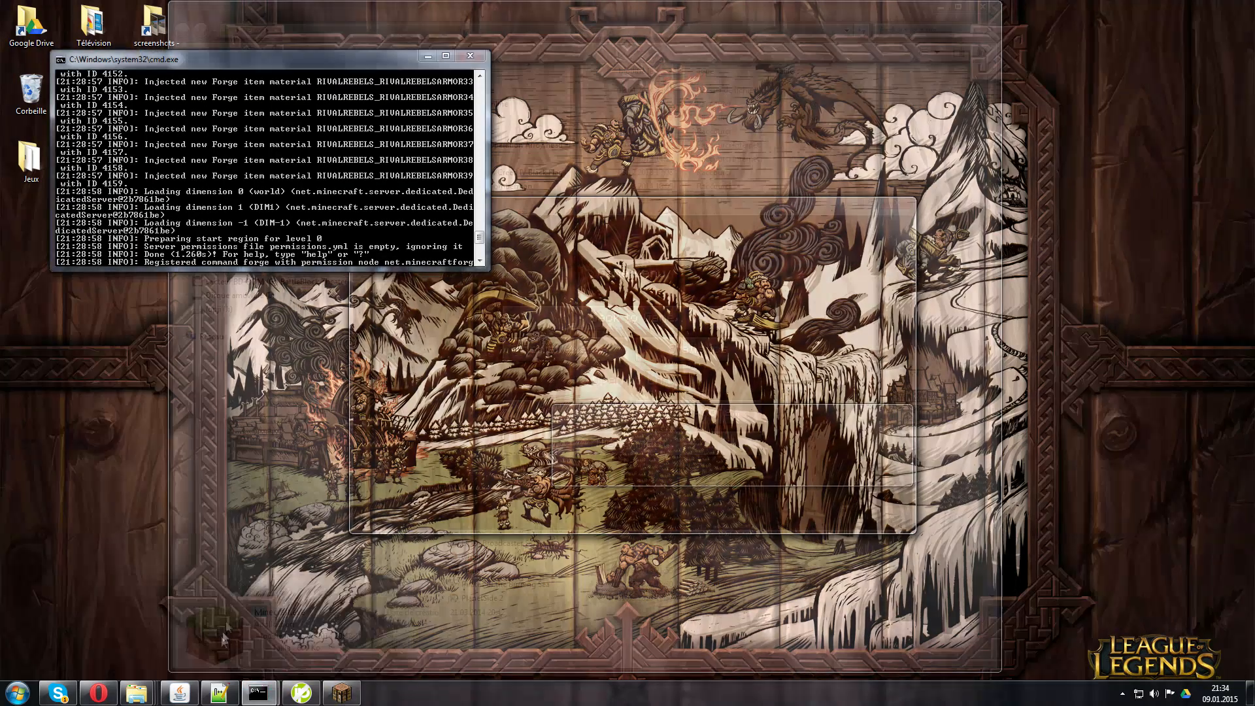
left_click(221, 637)
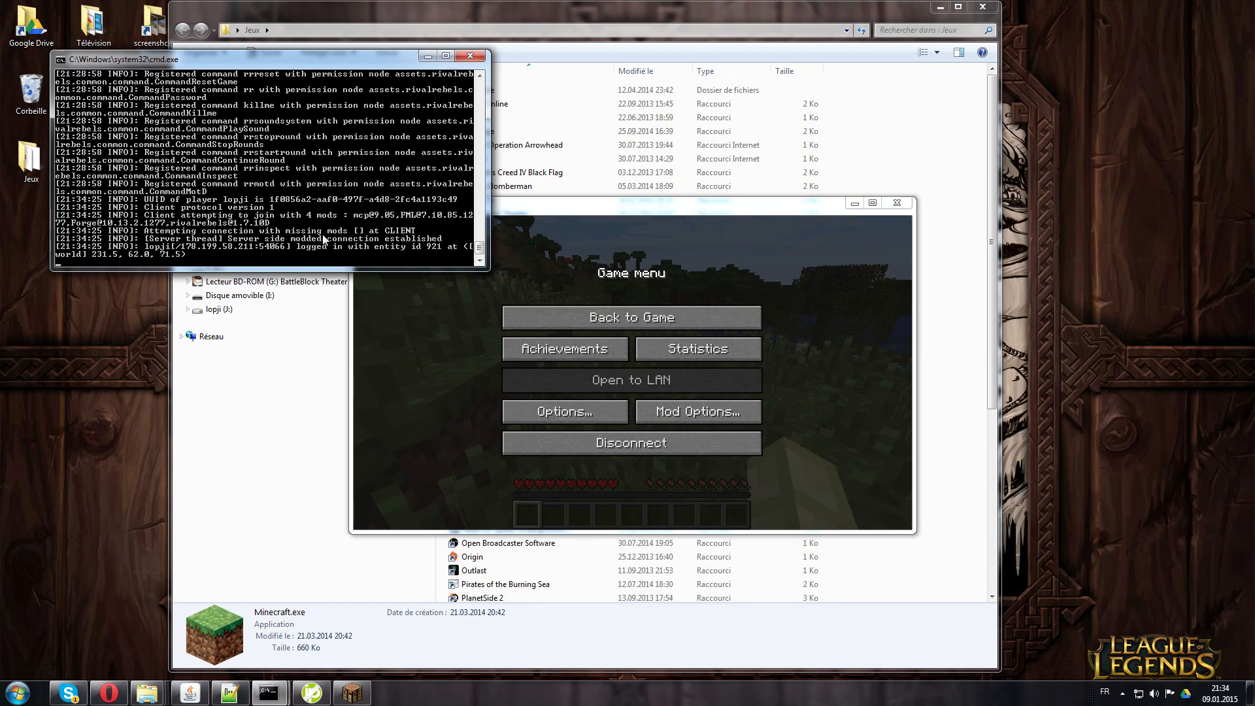
type("op lopj")
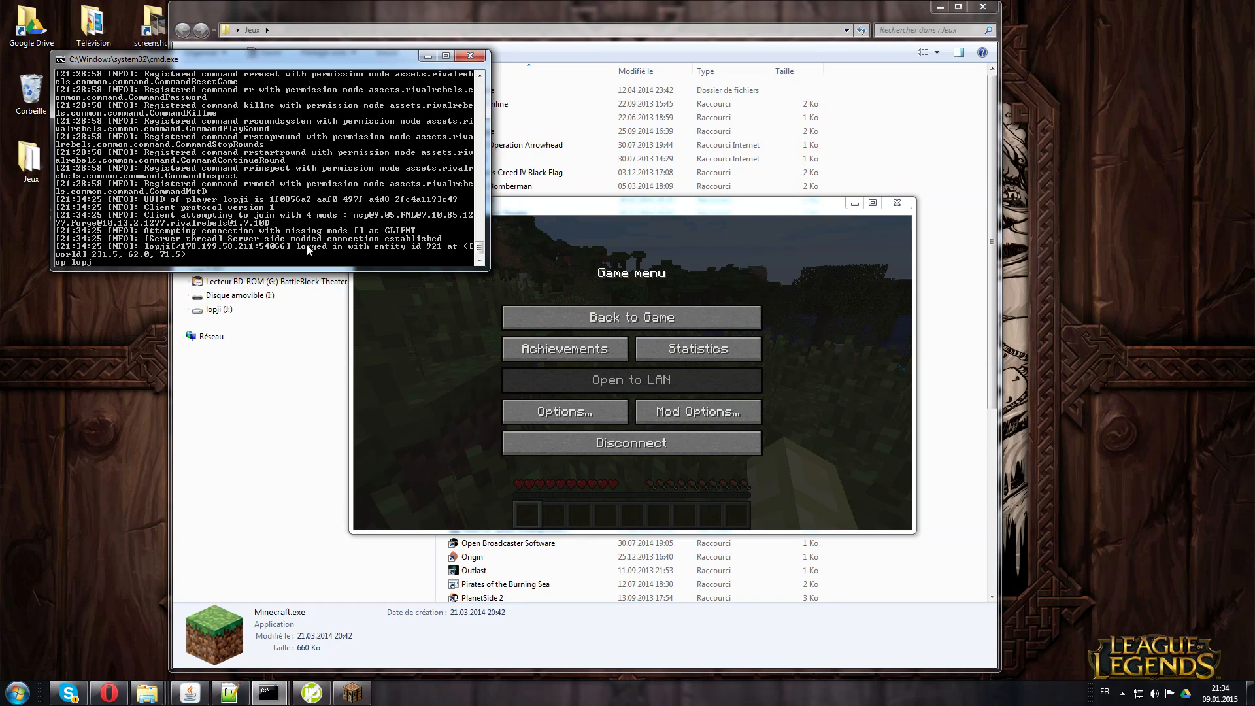
type("i")
key("Return")
left_click(619, 316)
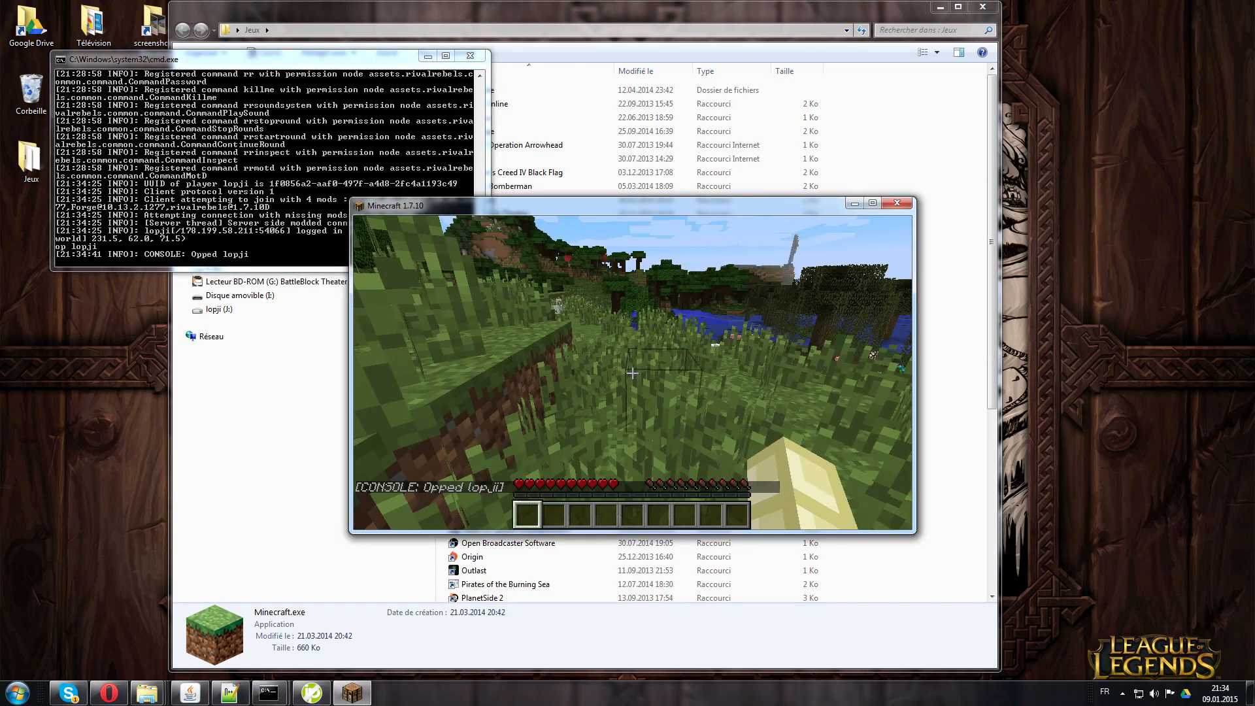
Switch to creative mode with /gamemode and open the creative inventory's Search Items list
type("t/gamemode")
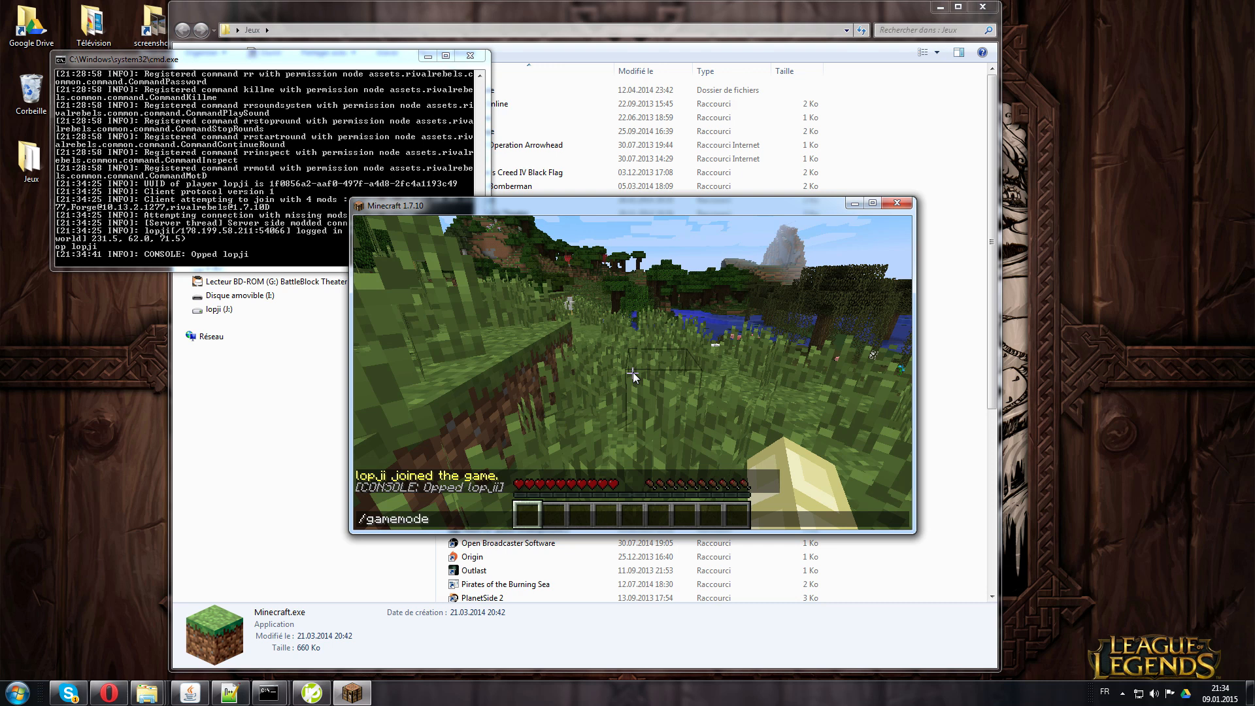
key("Return")
key("e")
left_click(741, 270)
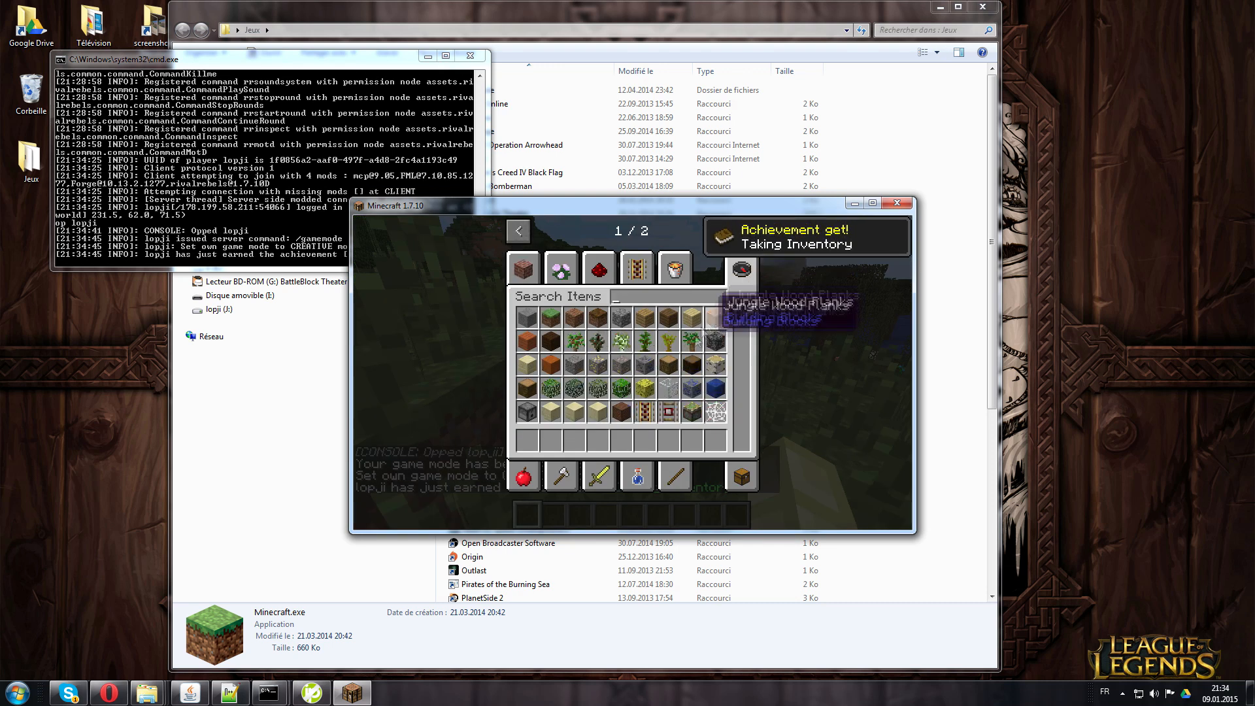
Put the Rival Rebels Plasma Cannon in hotbar slot 6, hold it, and fire it
scroll(693, 341, "down", 15)
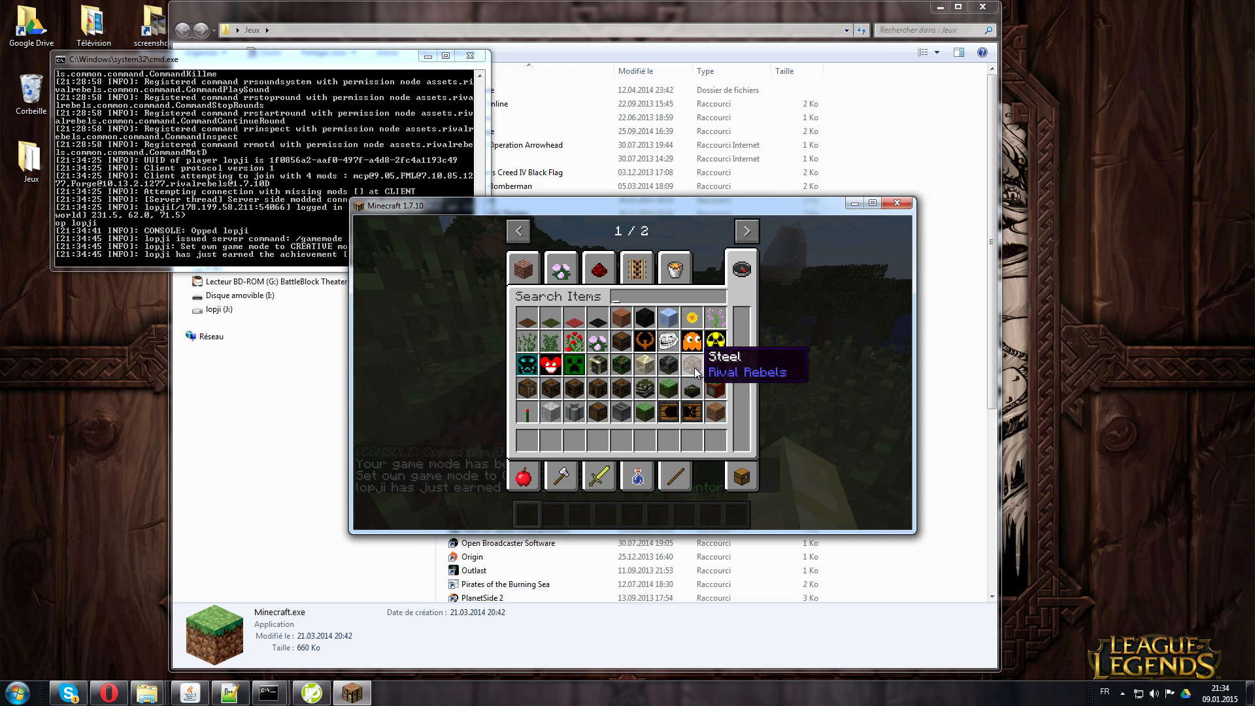
scroll(695, 374, "down", 8)
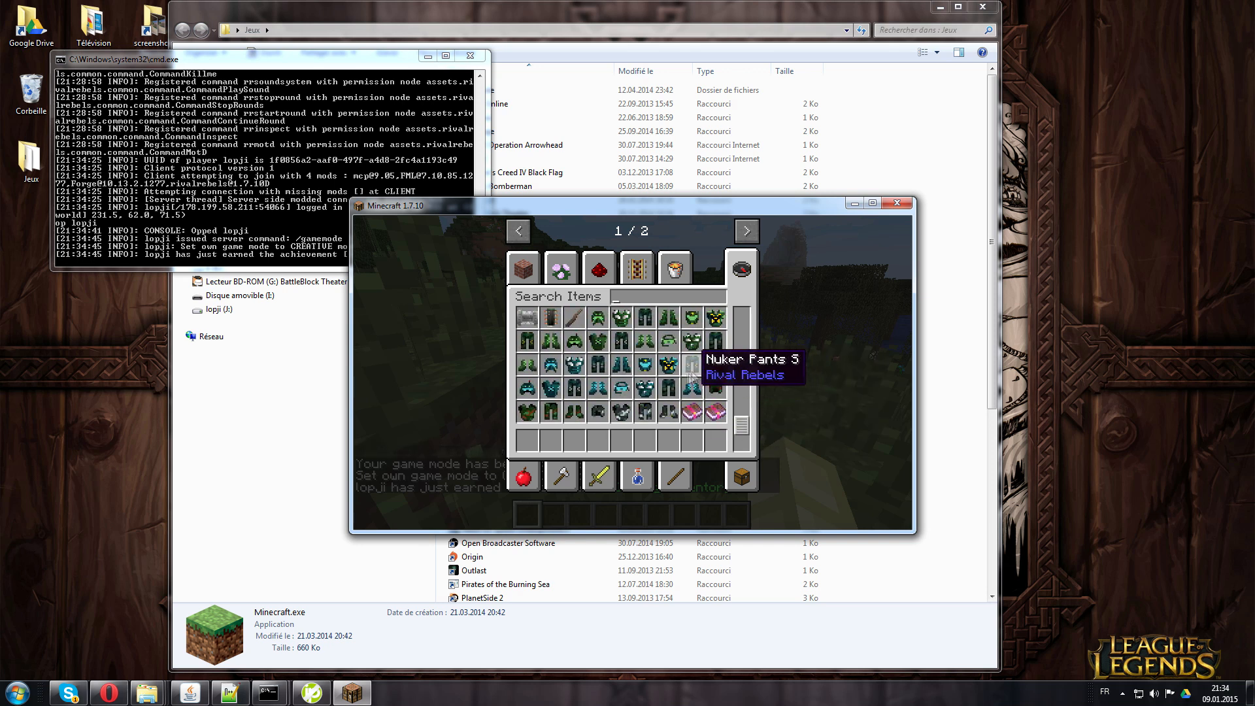
scroll(657, 410, "up", 3)
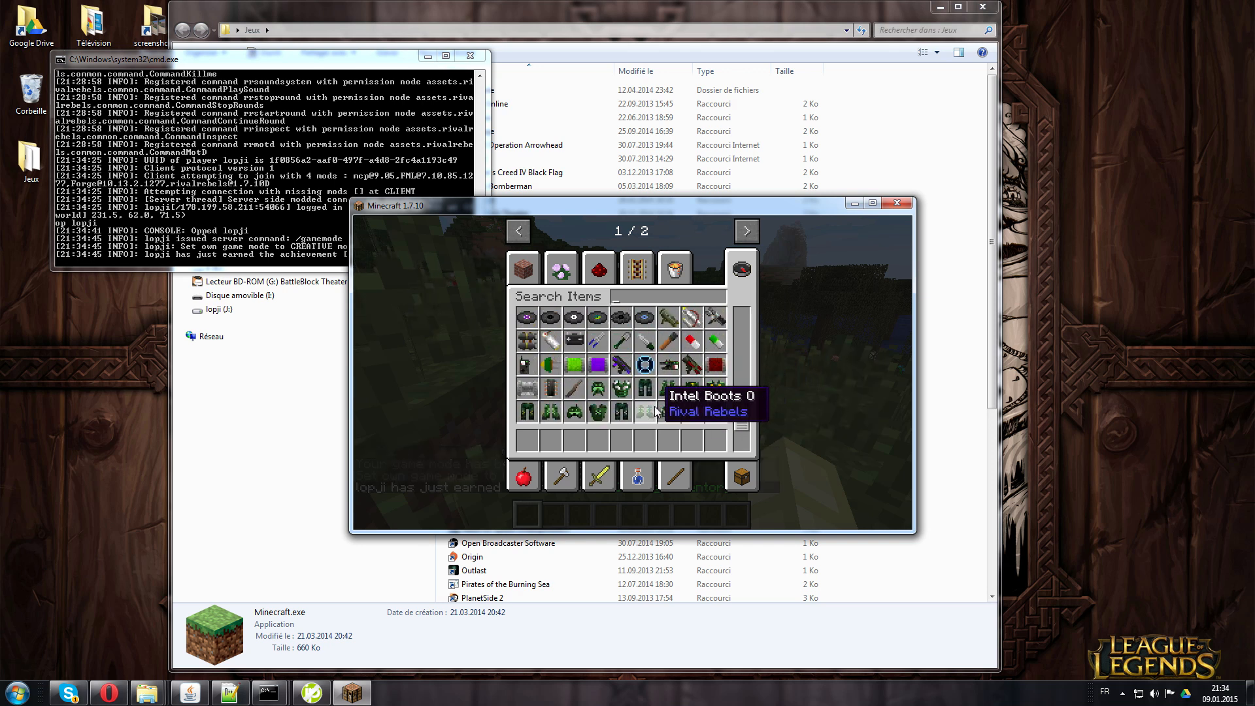
left_click(624, 368)
left_click(646, 438)
key("Escape")
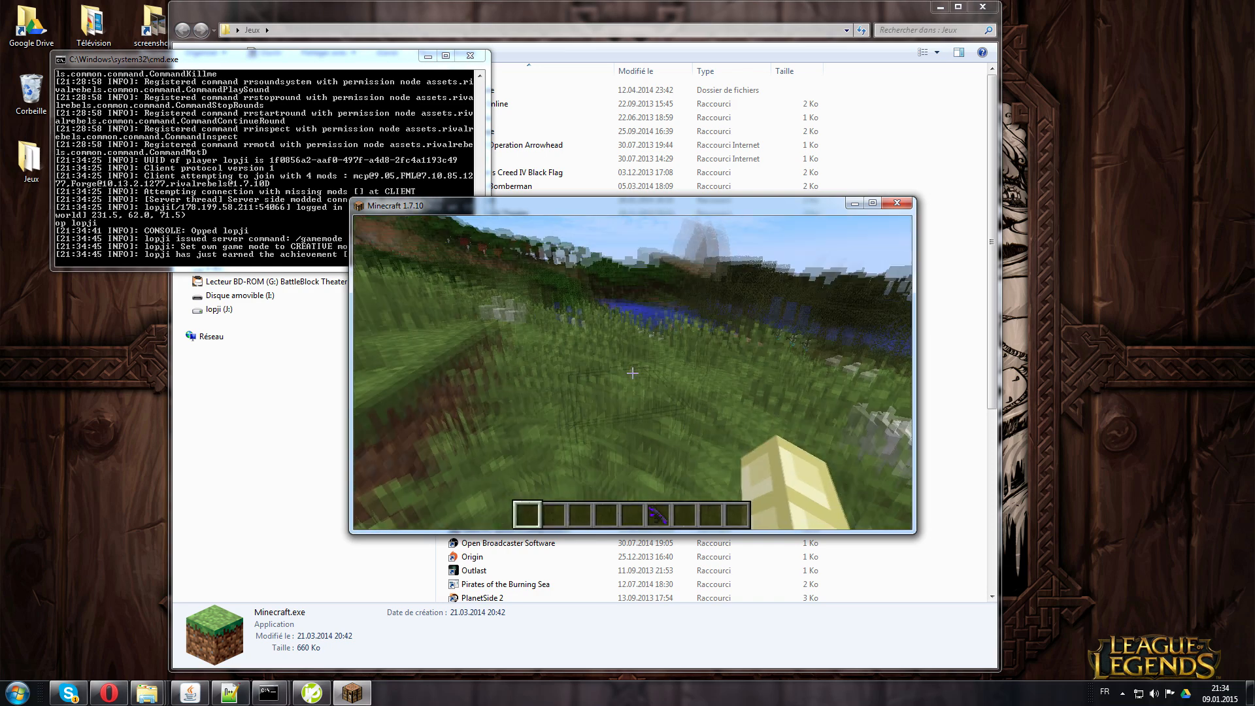
key("6")
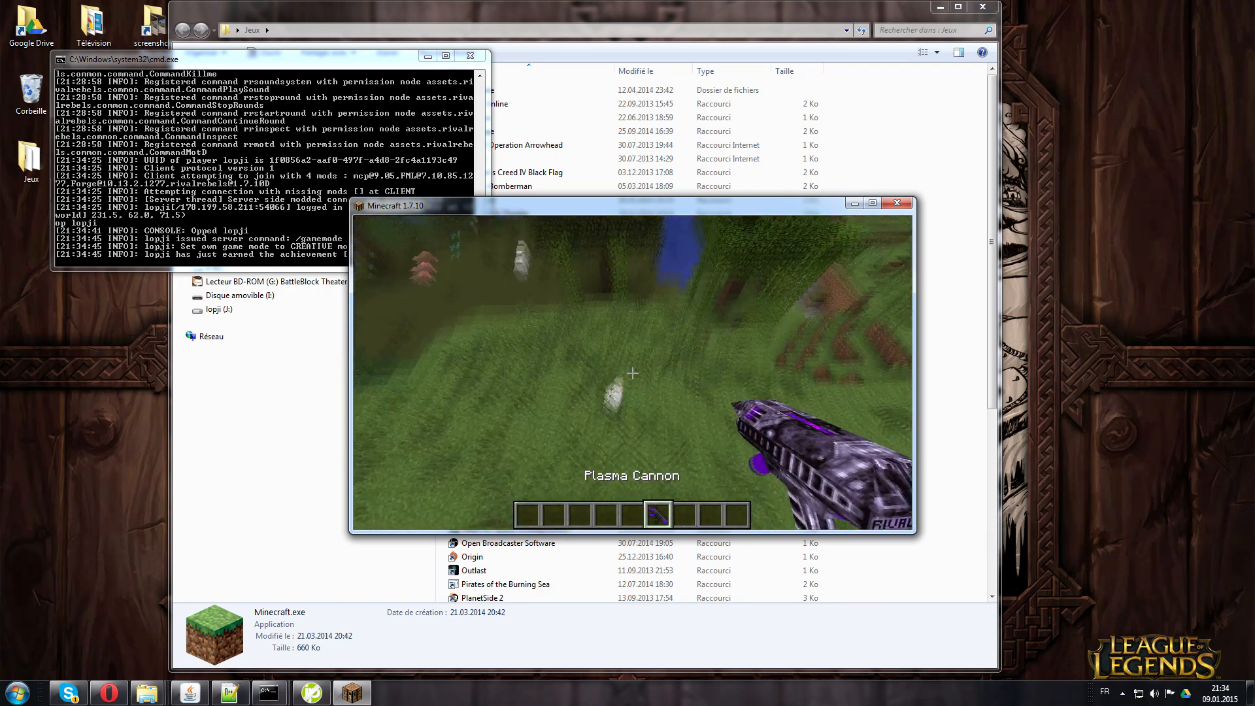
key("space")
right_click(632, 373)
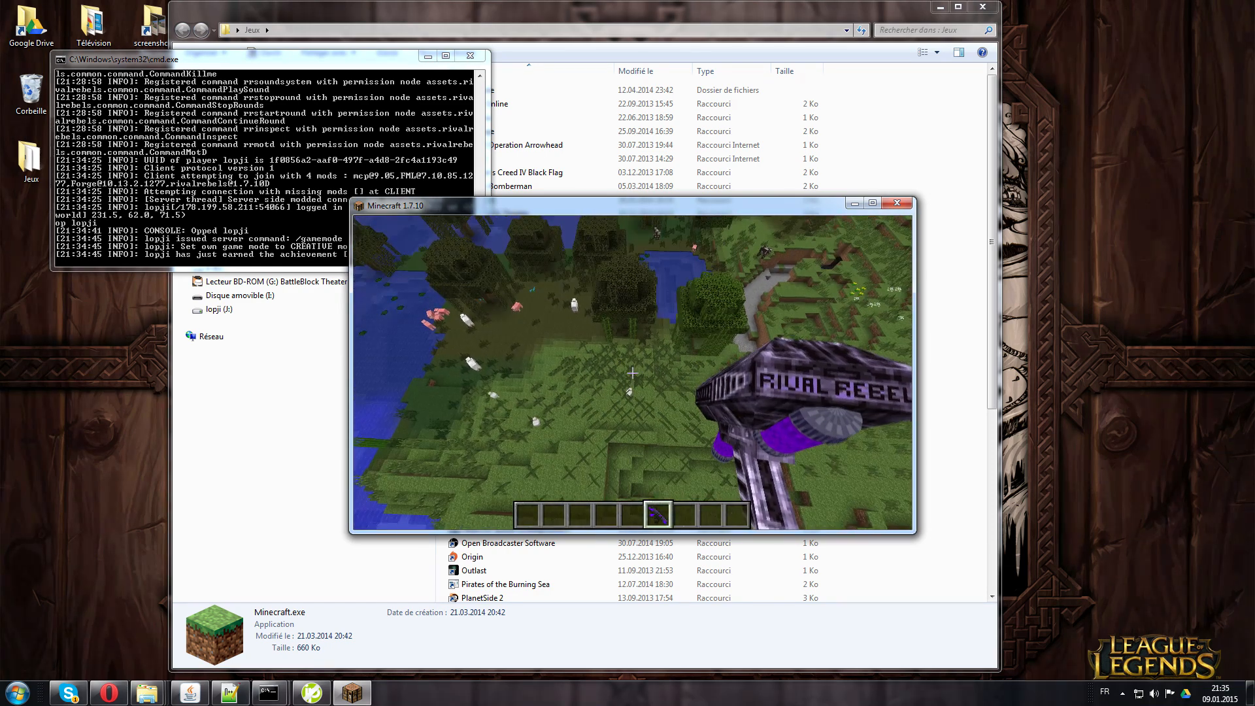